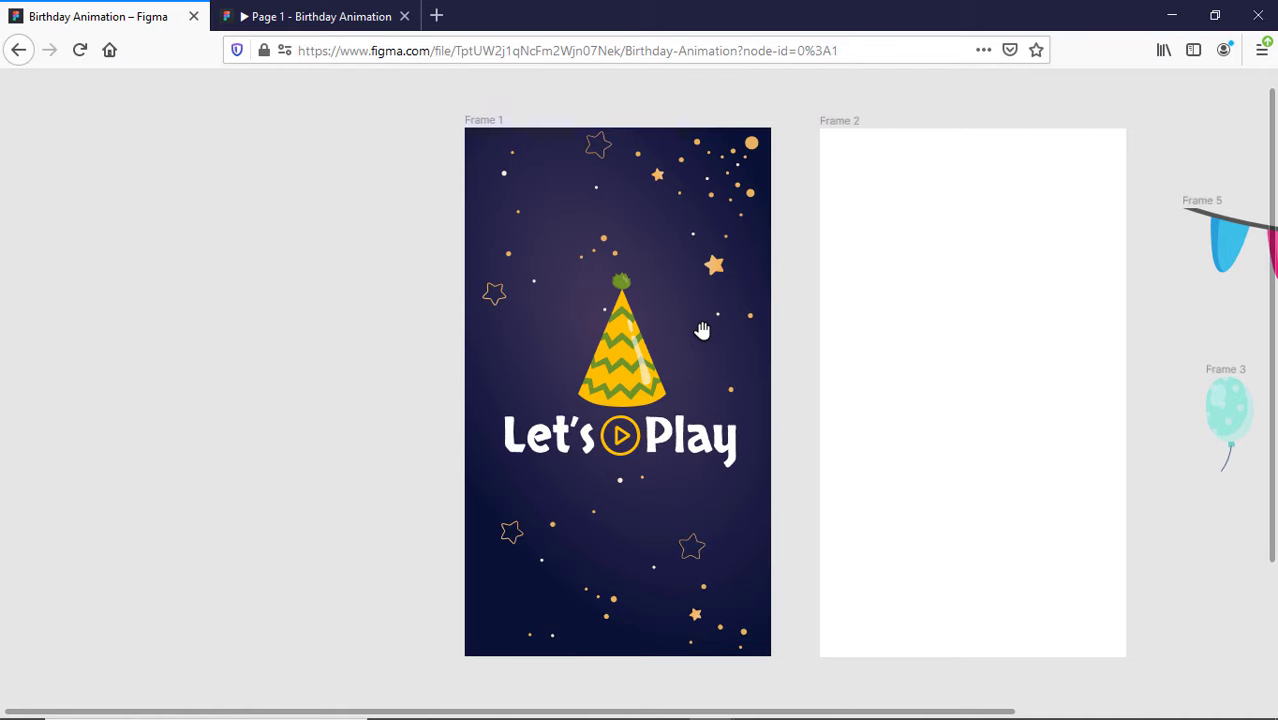
- Pan the canvas to show the Let's Play frame, empty Frame 2, and the balloon, bunting and cake frames
left_click_drag(702, 330, 492, 341)
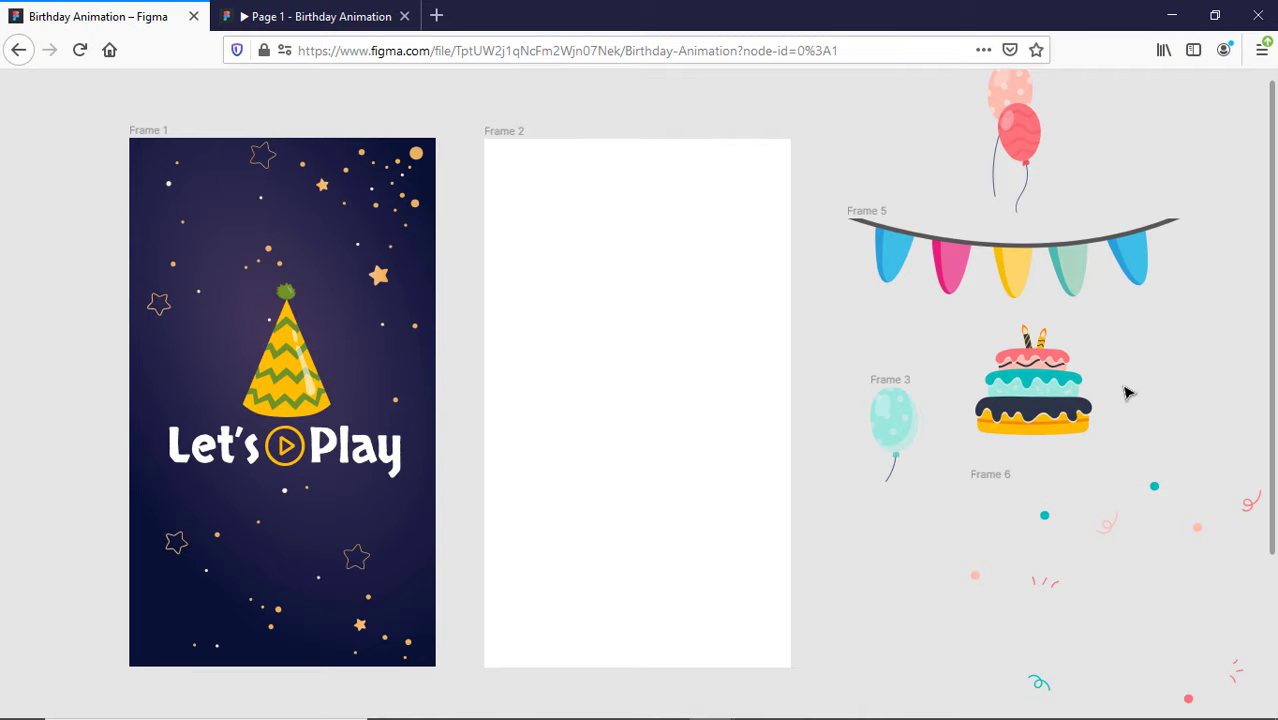
- Centre Frame 1 and Frame 2 in view and select the Let's Play title group
left_click_drag(1130, 394, 931, 402)
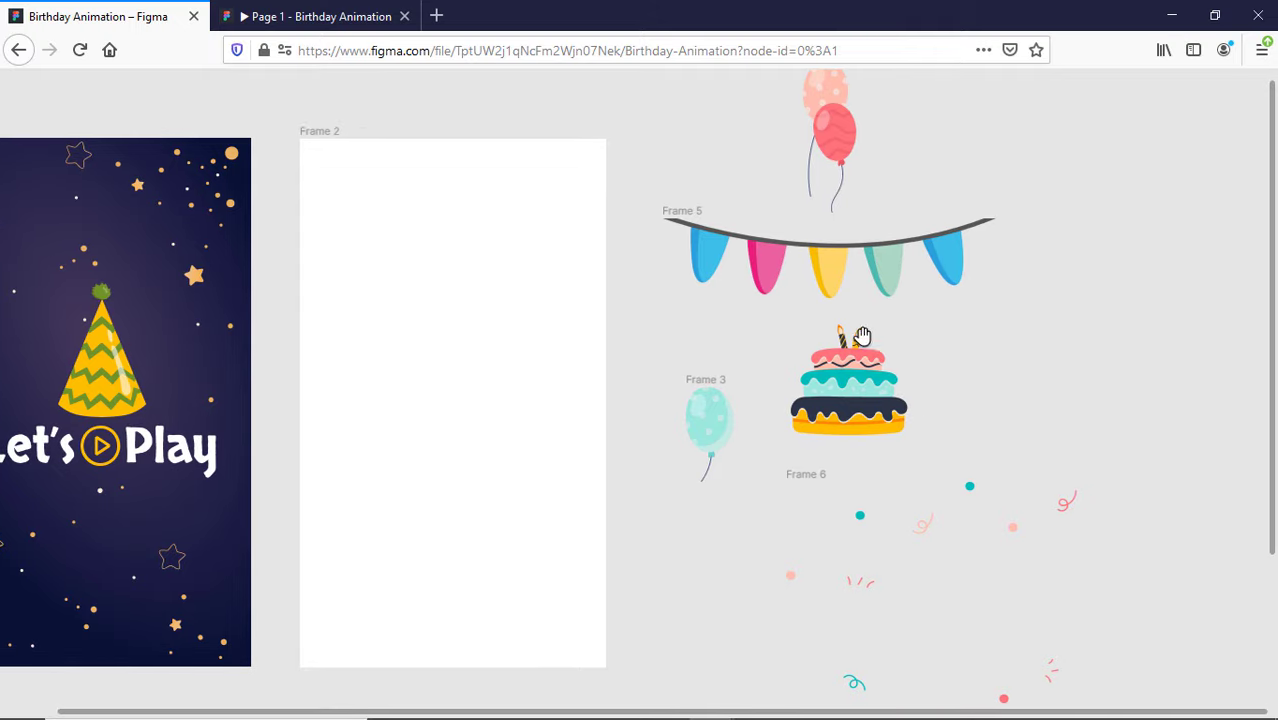
left_click_drag(521, 447, 887, 436)
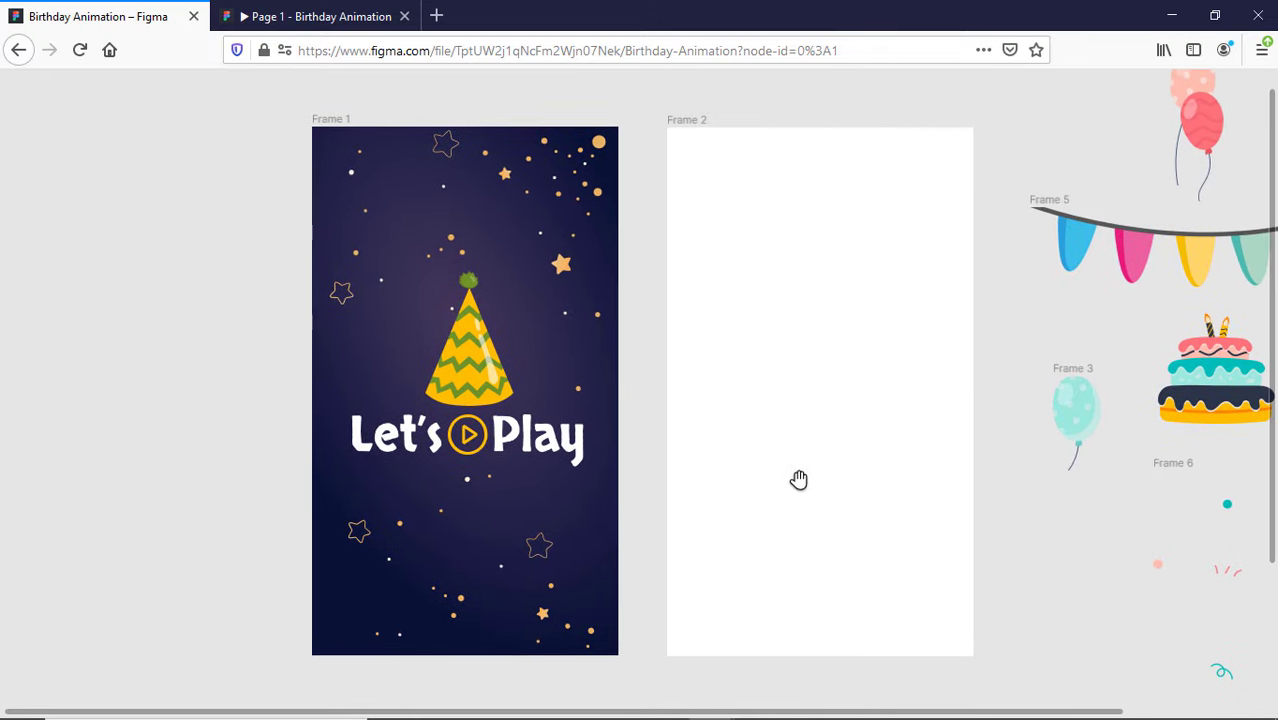
left_click_drag(799, 479, 825, 440)
left_click(512, 402)
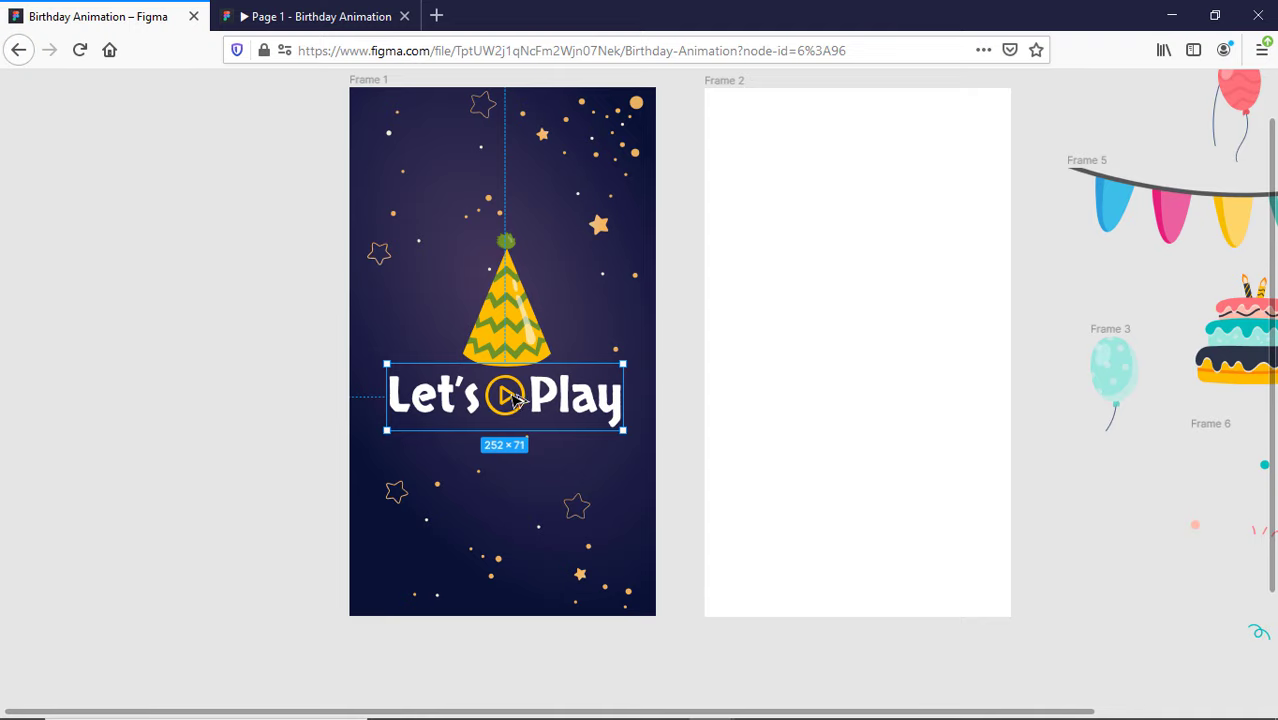
- Duplicate the Let's Play title and place the copy below Frame 1
left_click_drag(512, 400, 533, 664)
left_click_drag(673, 534, 662, 365)
left_click(665, 554)
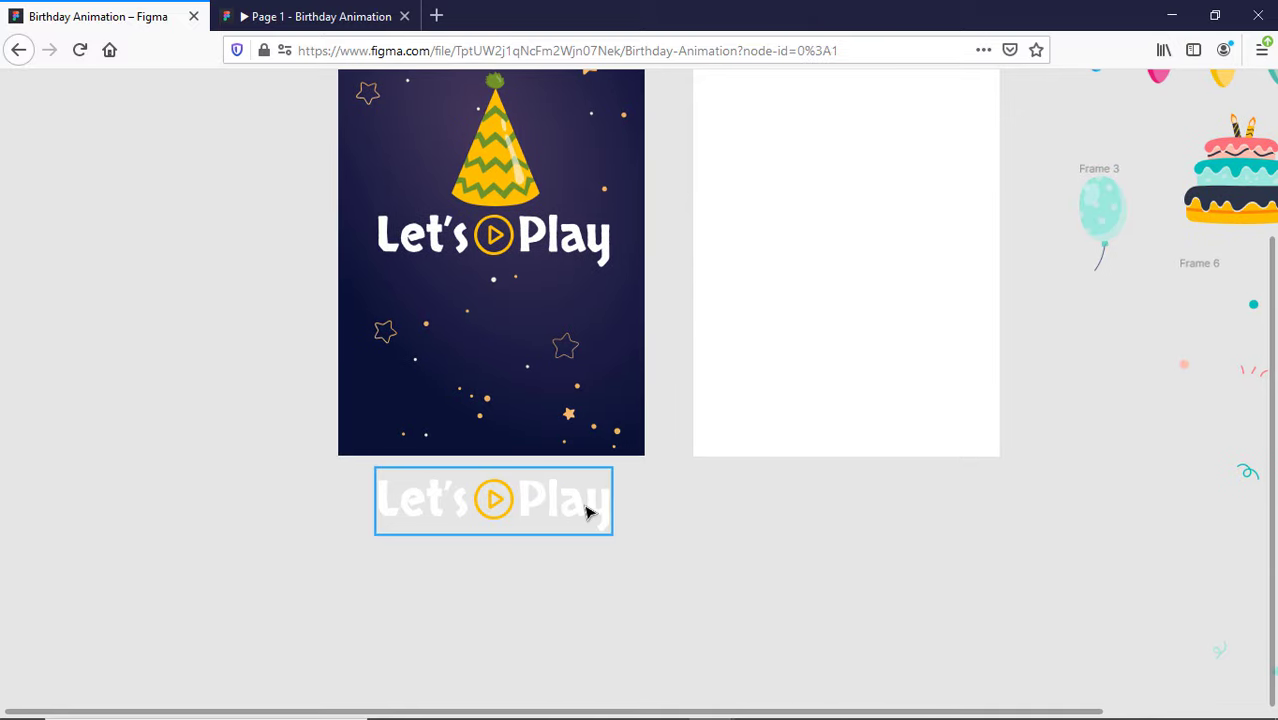
left_click(587, 512)
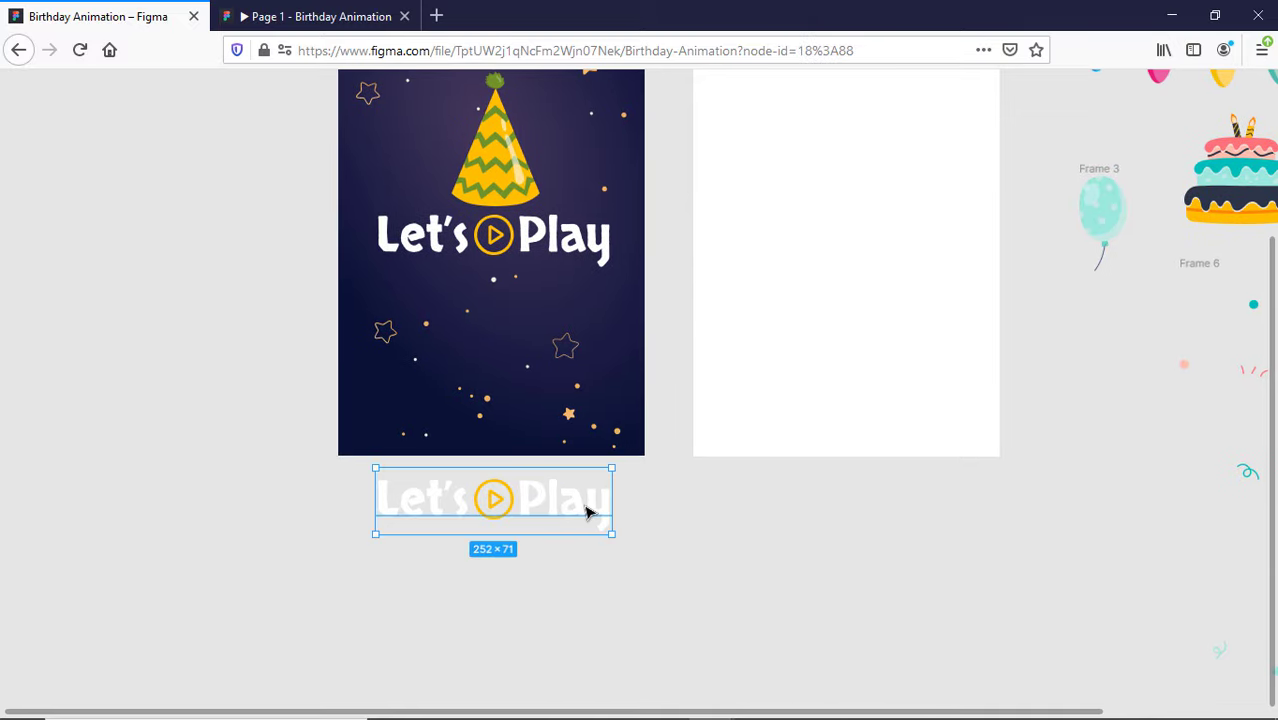
- Recolour the copy's lettering to FEBE00 yellow using the eyedropper
double_click(558, 511)
key("Escape")
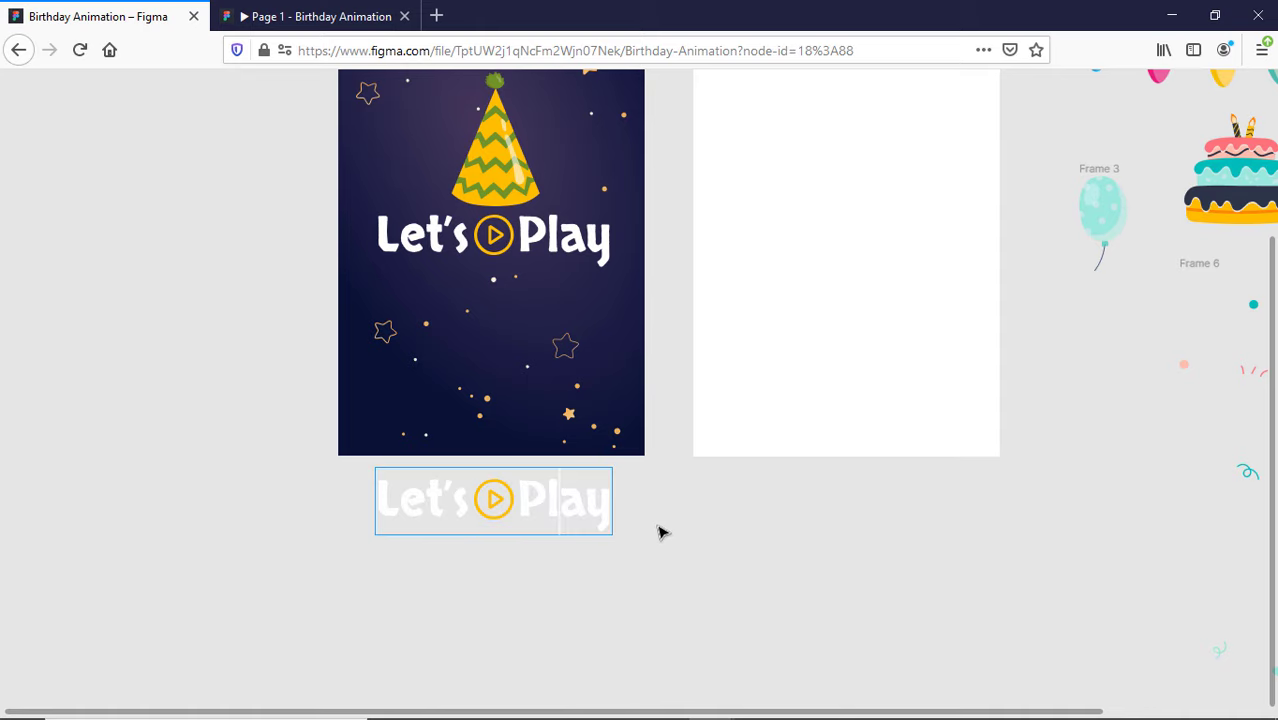
key("ctrl+backslash")
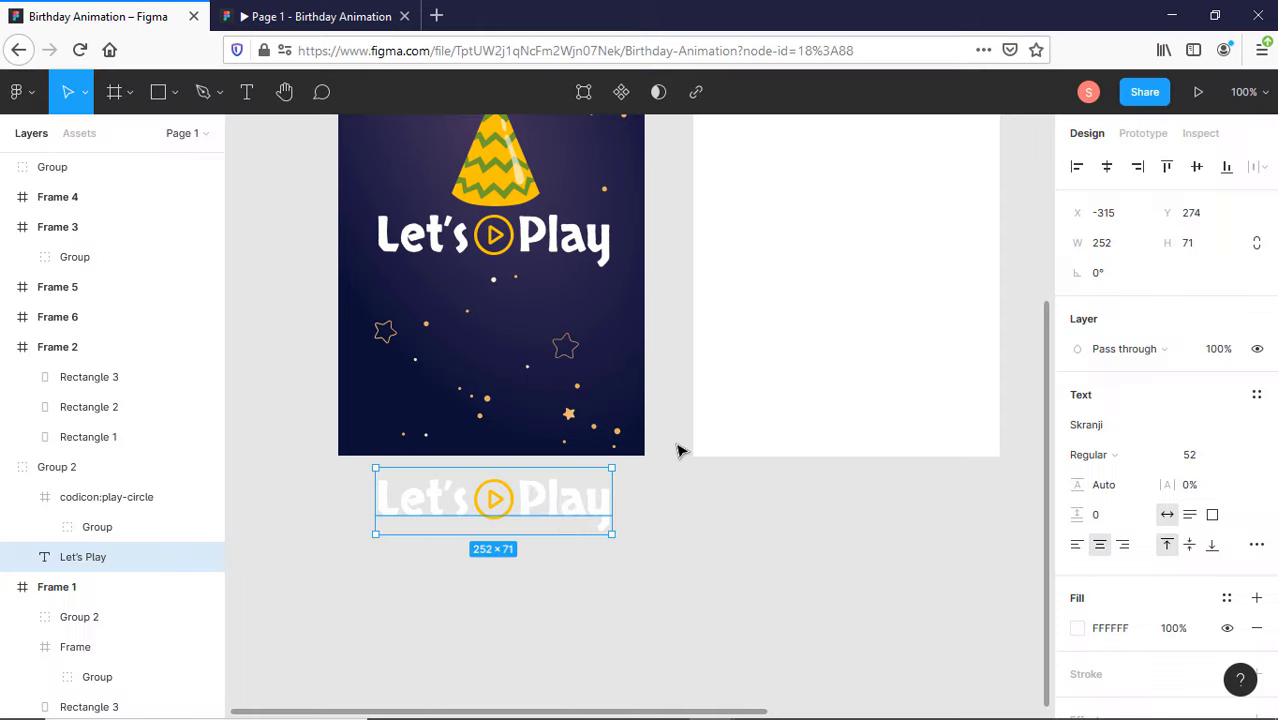
double_click(571, 486)
left_click(577, 489)
key("ctrl+a")
key("i")
left_click(520, 222)
left_click(566, 487)
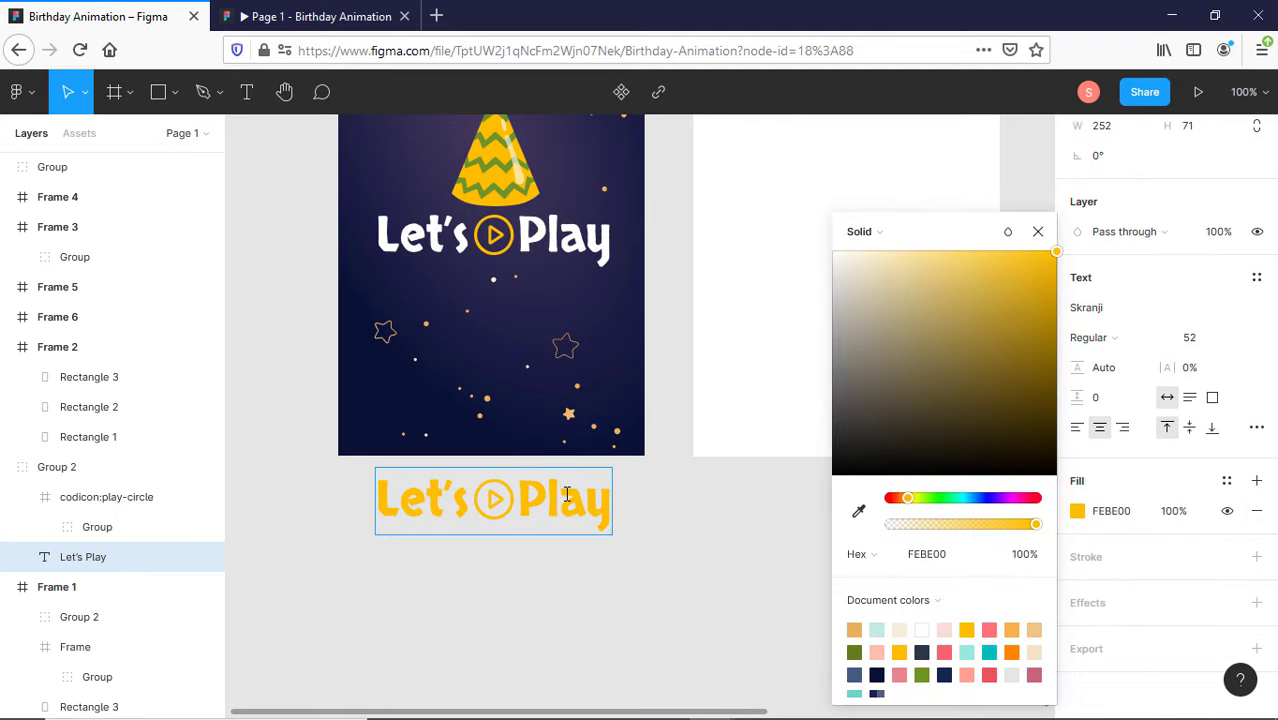
key("Escape")
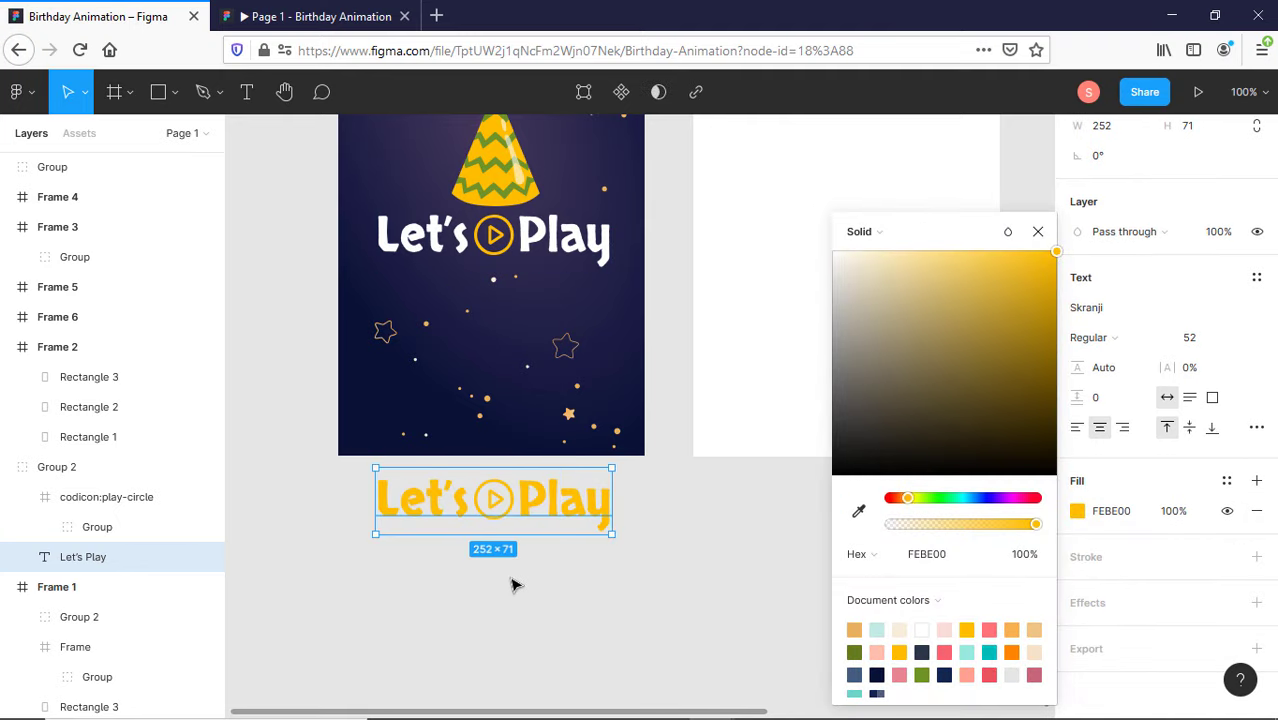
- Make the copy's play icon white
double_click(494, 498)
key("i")
left_click(535, 232)
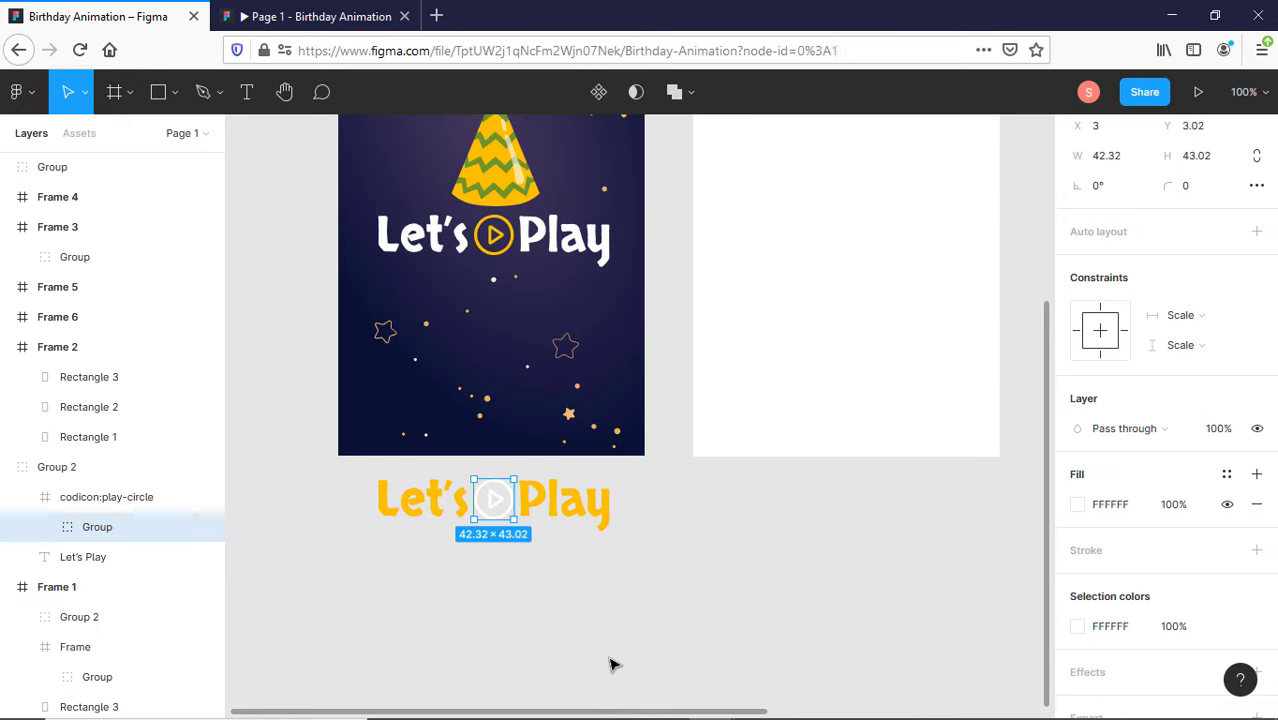
left_click(610, 662)
left_click_drag(535, 485, 535, 385)
- Undo the copy's move and start a prototype connection from the white Let's Play group
key("ctrl+z")
scroll(545, 622, "up", 1)
scroll(545, 622, "up", 2)
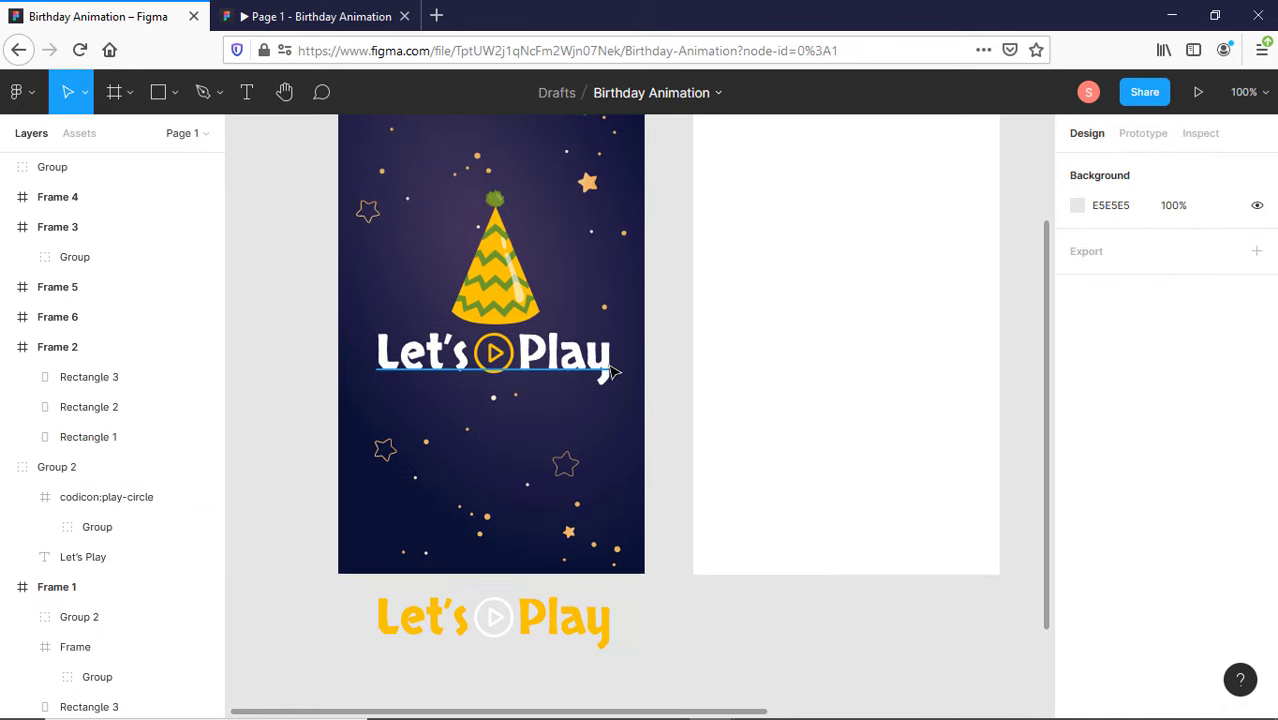
left_click(573, 372)
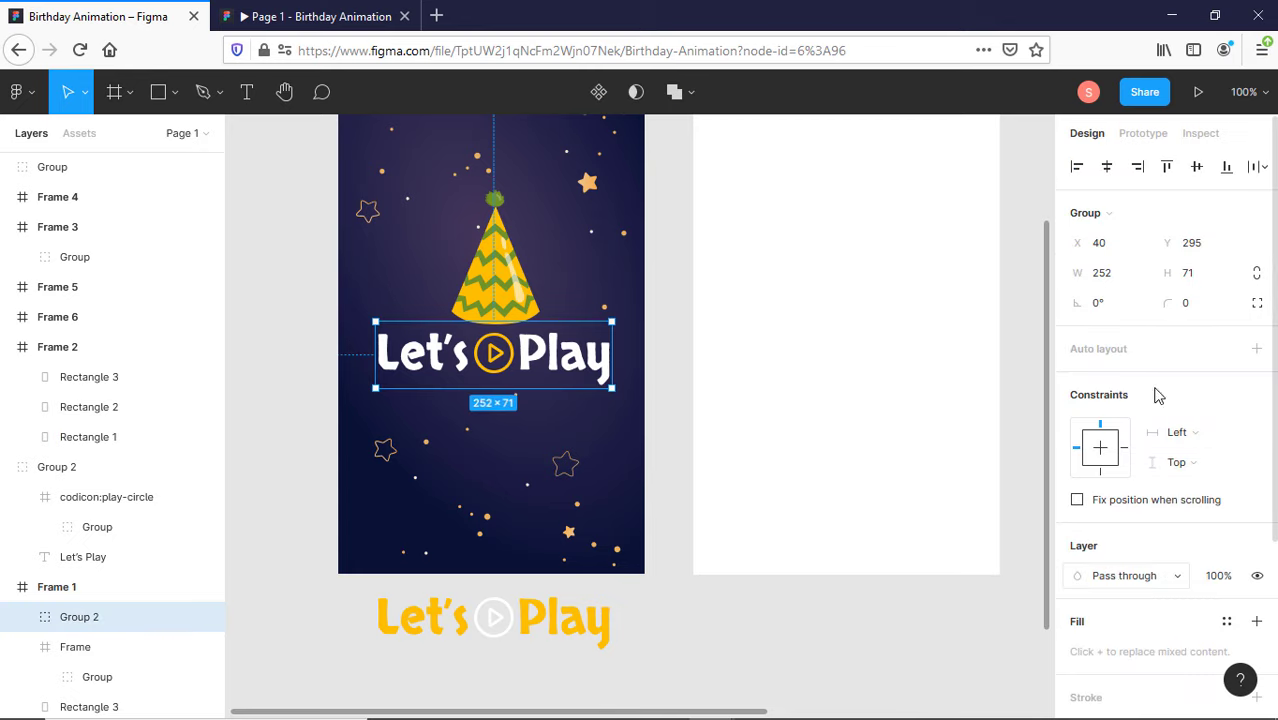
left_click(1146, 141)
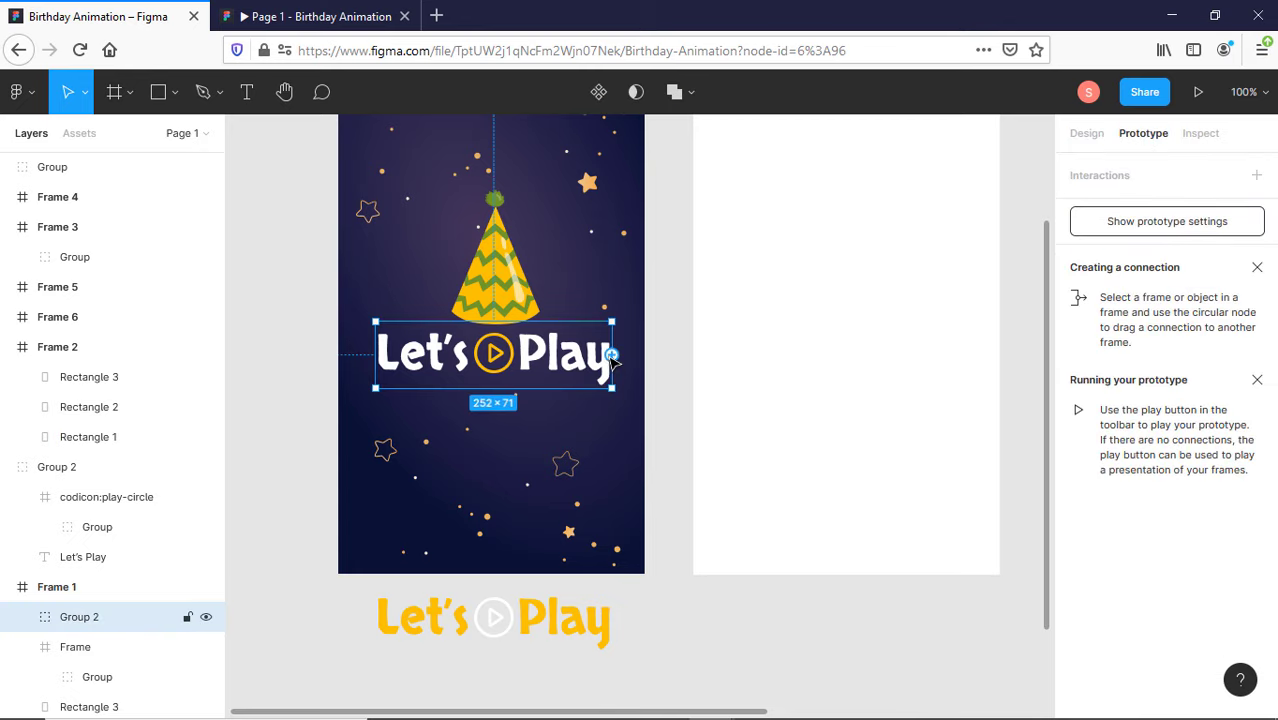
left_click_drag(612, 356, 558, 566)
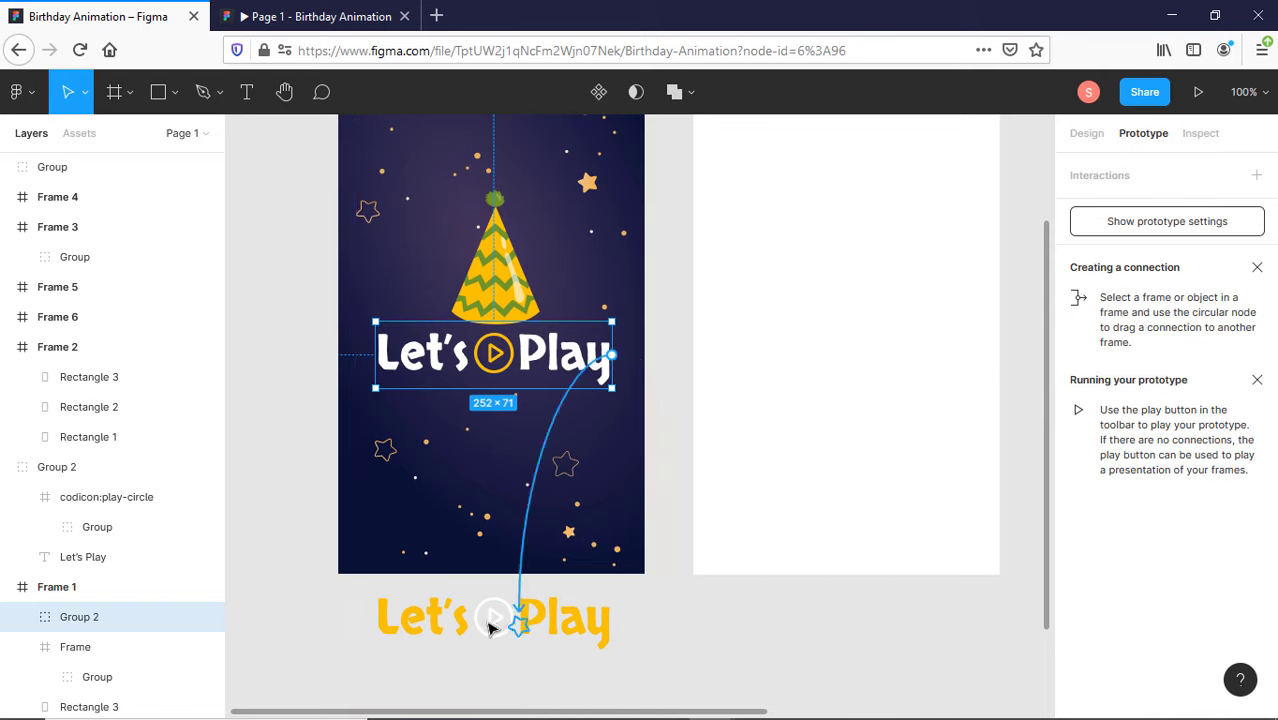
left_click_drag(506, 622, 538, 630)
- Wrap the yellow copy in its own Frame 7 and connect the white title to it
left_click(550, 626)
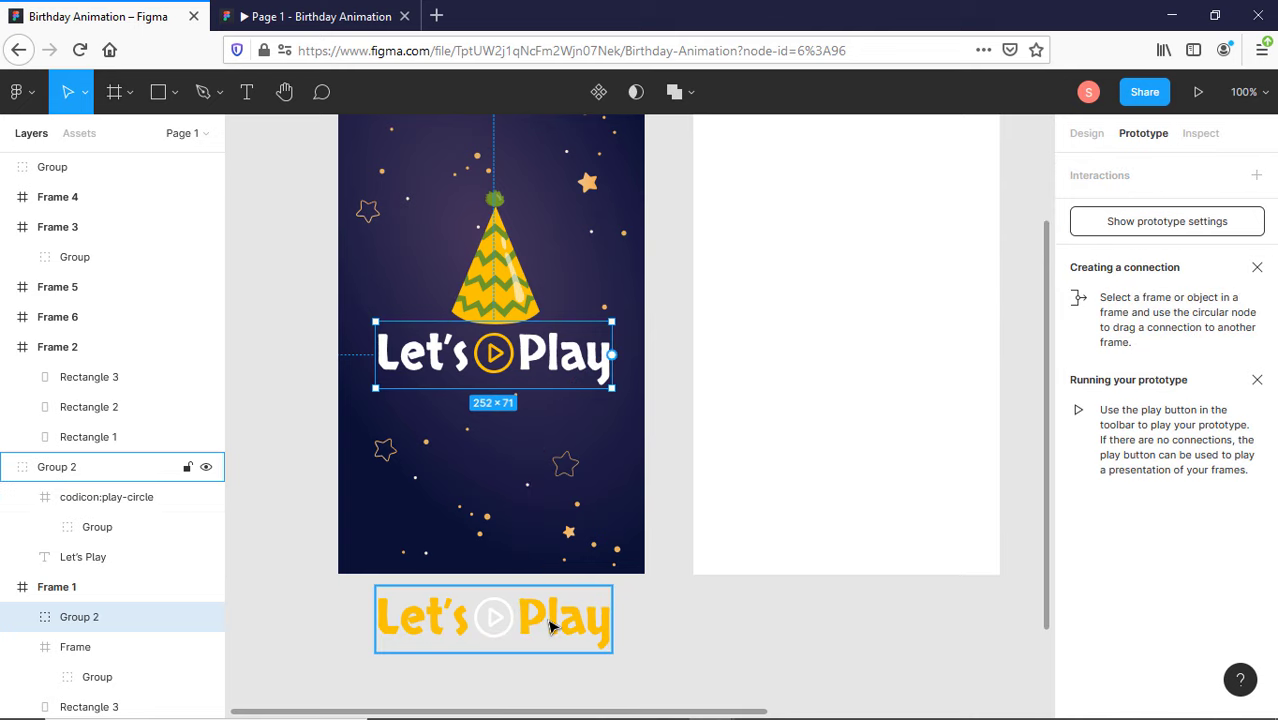
right_click(553, 626)
left_click(628, 364)
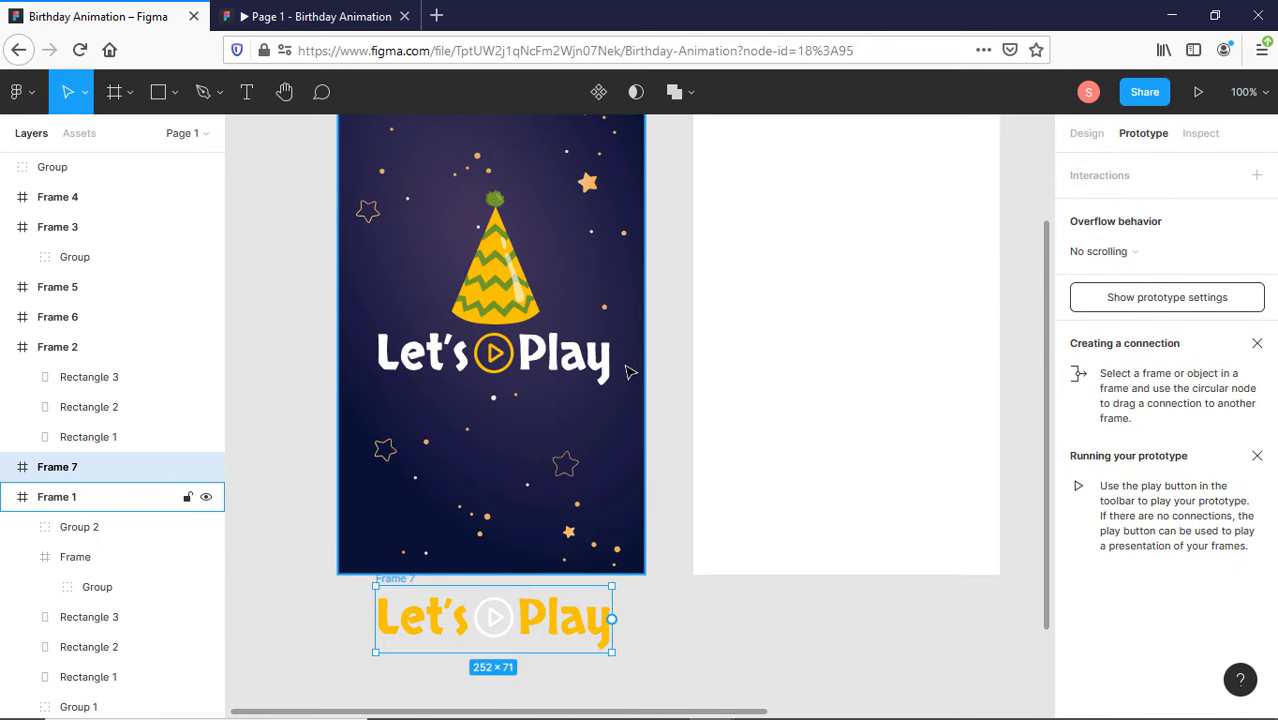
left_click(607, 375)
left_click_drag(611, 355, 540, 618)
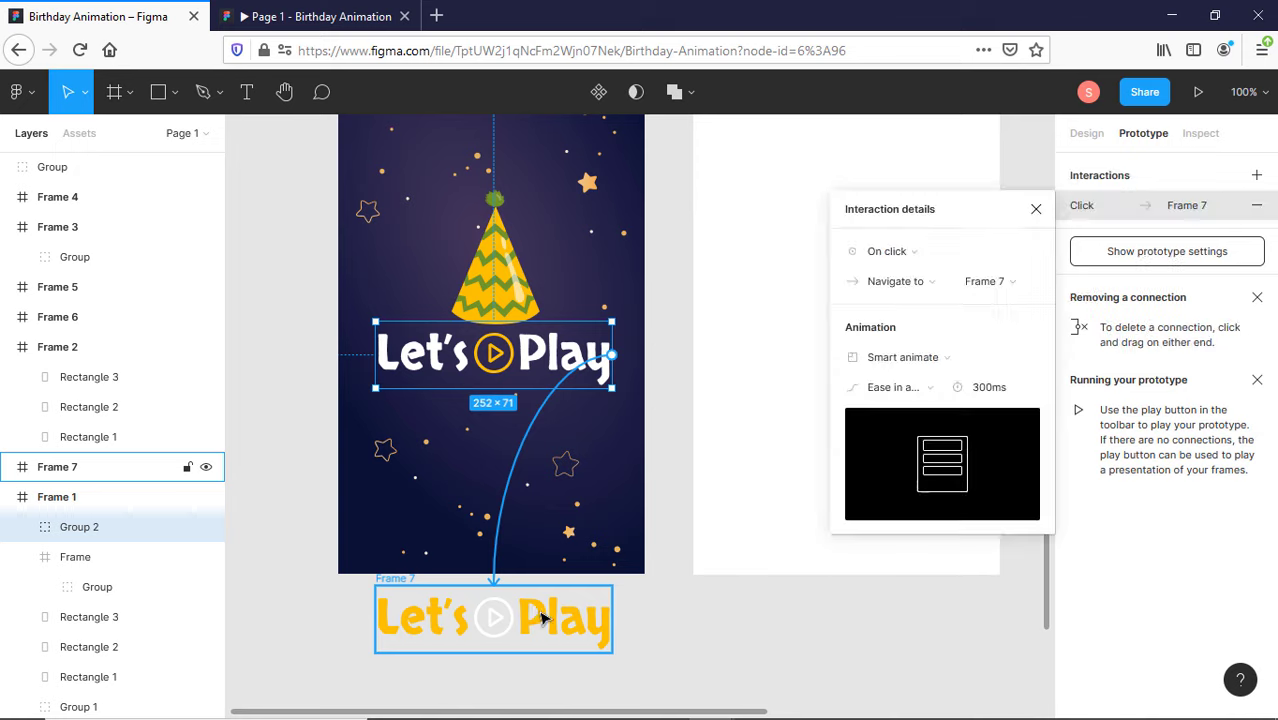
- Set the interaction to While hovering, Open overlay, with Manual overlay position
left_click(908, 253)
left_click(922, 297)
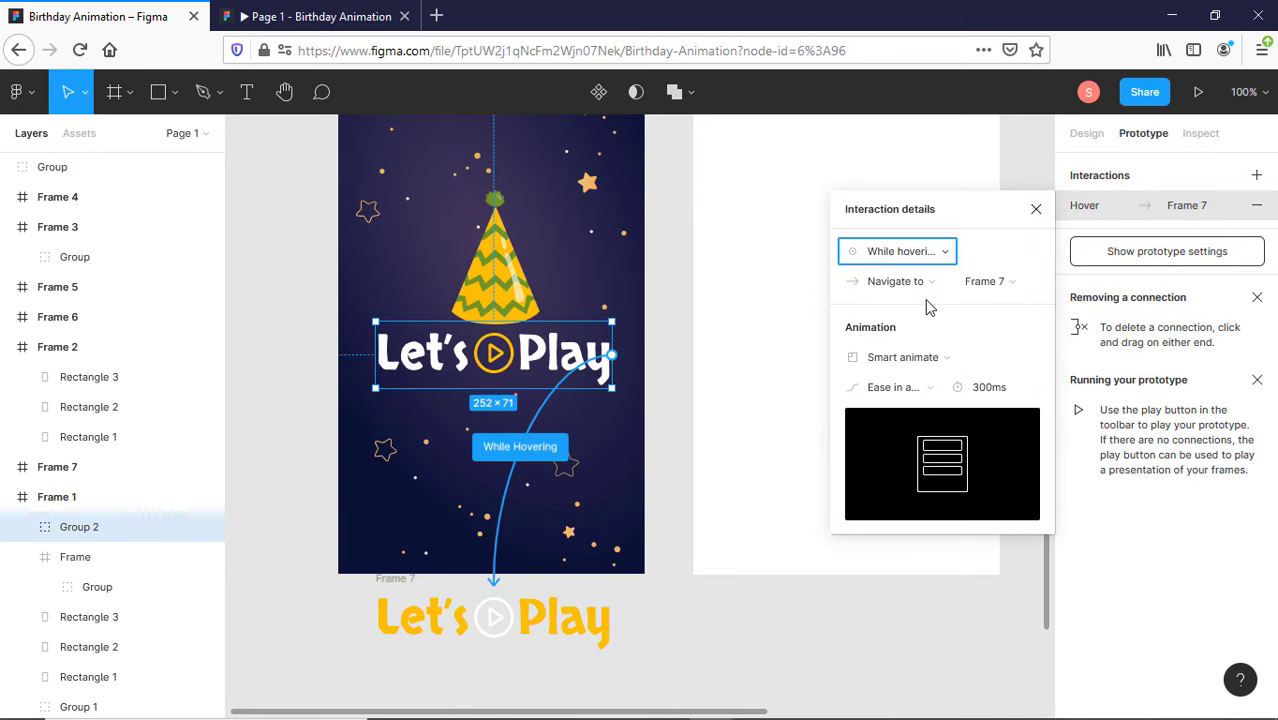
left_click(924, 283)
left_click(937, 238)
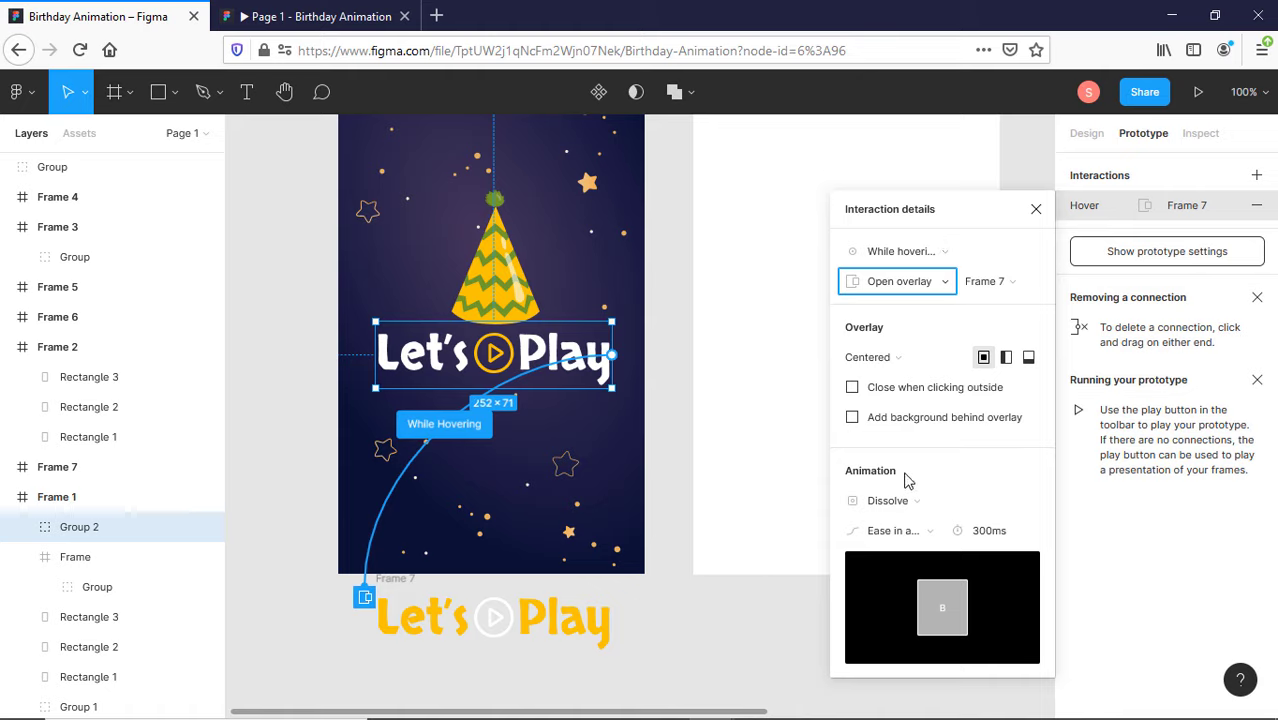
left_click(912, 360)
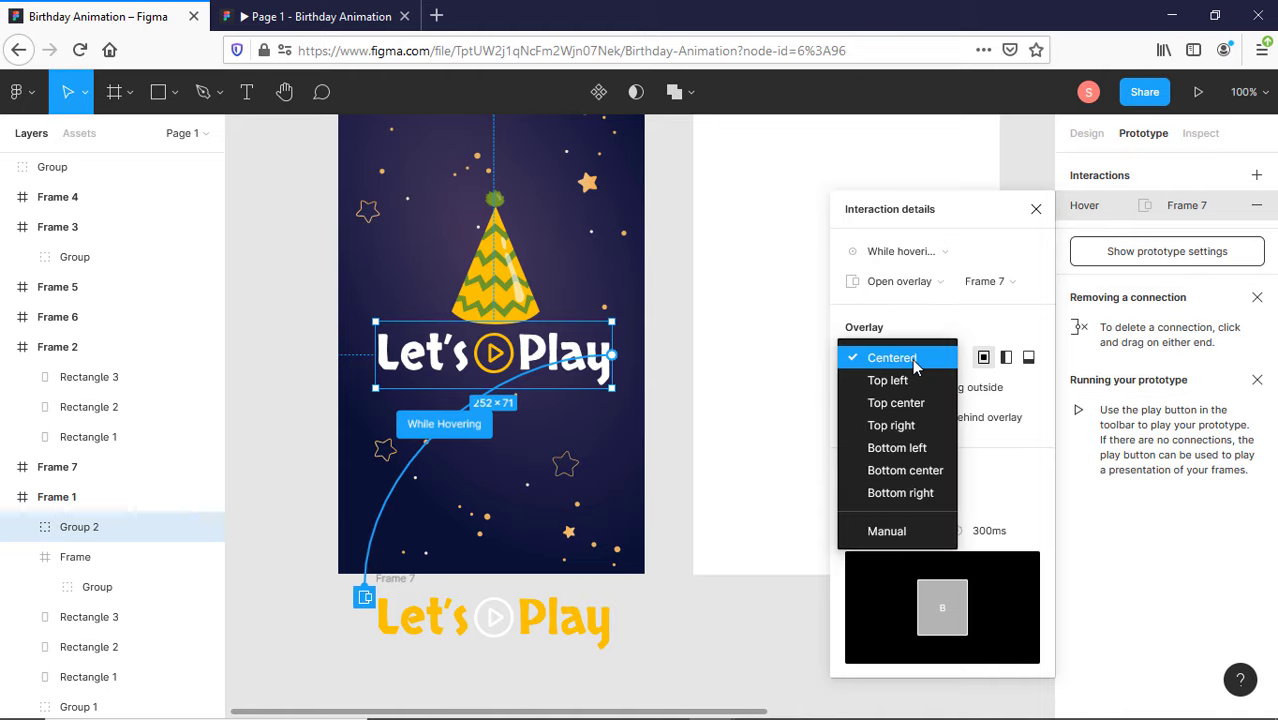
left_click(907, 531)
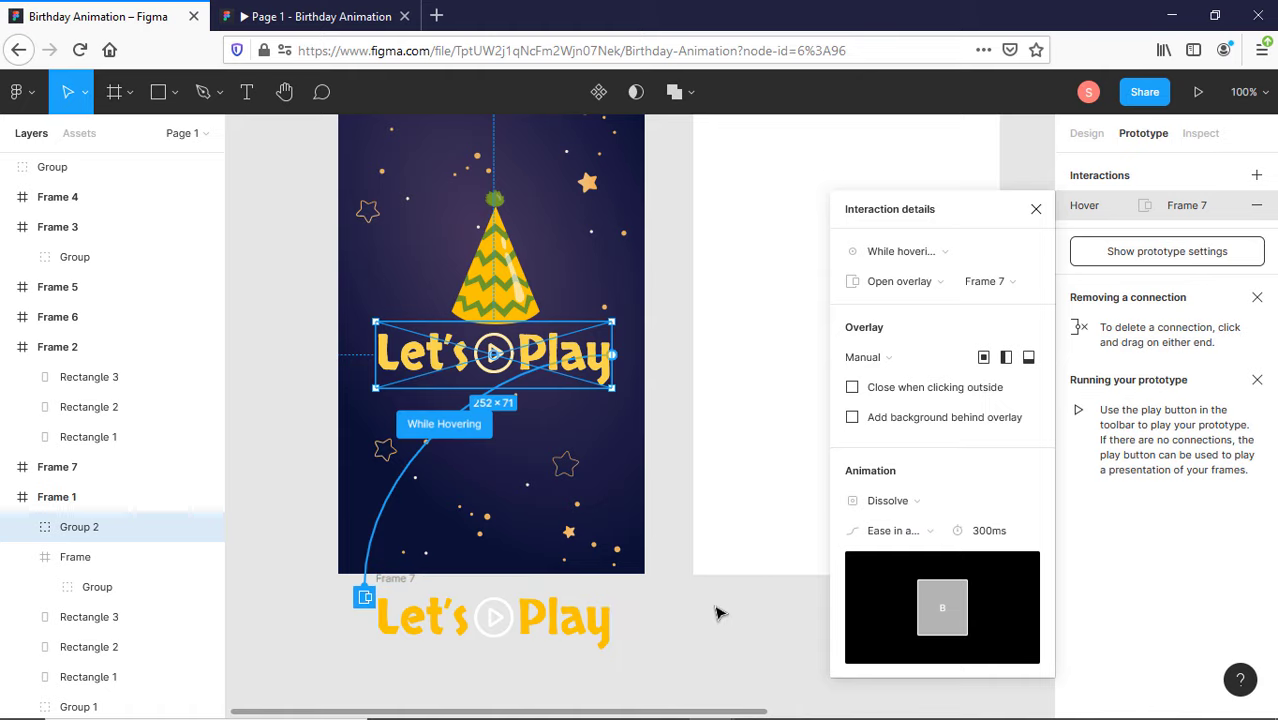
left_click(717, 574)
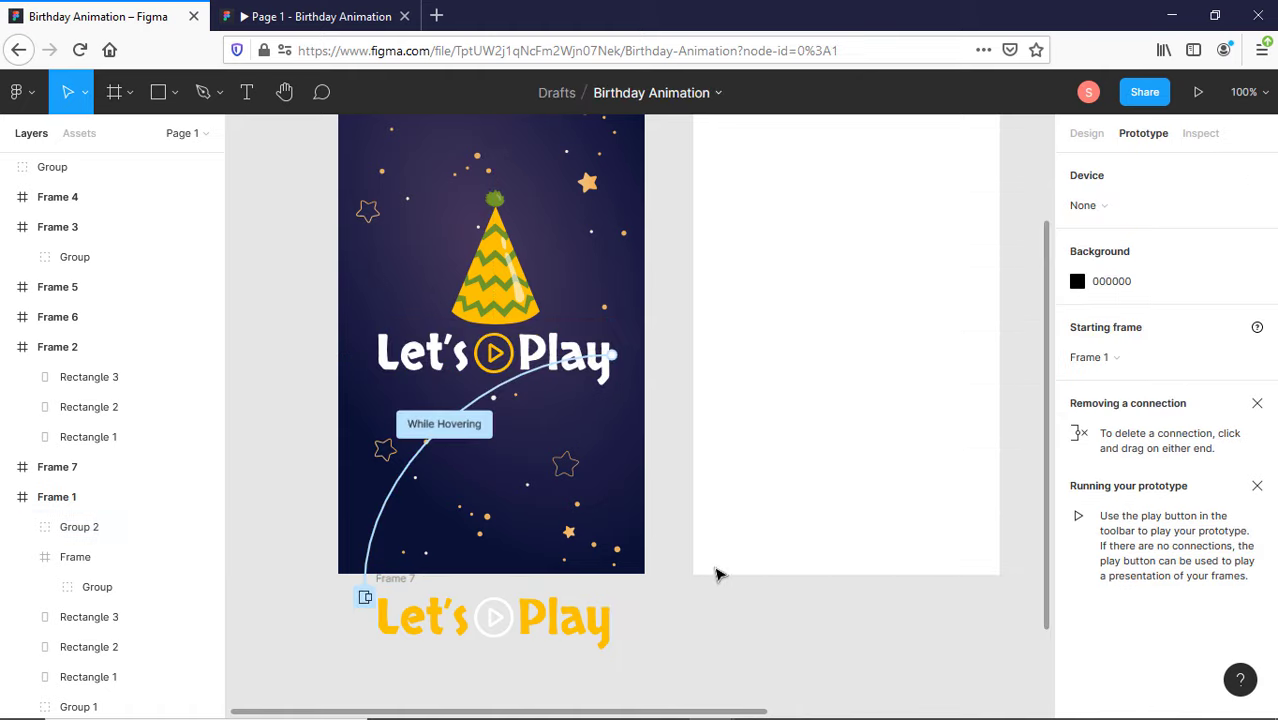
left_click(308, 10)
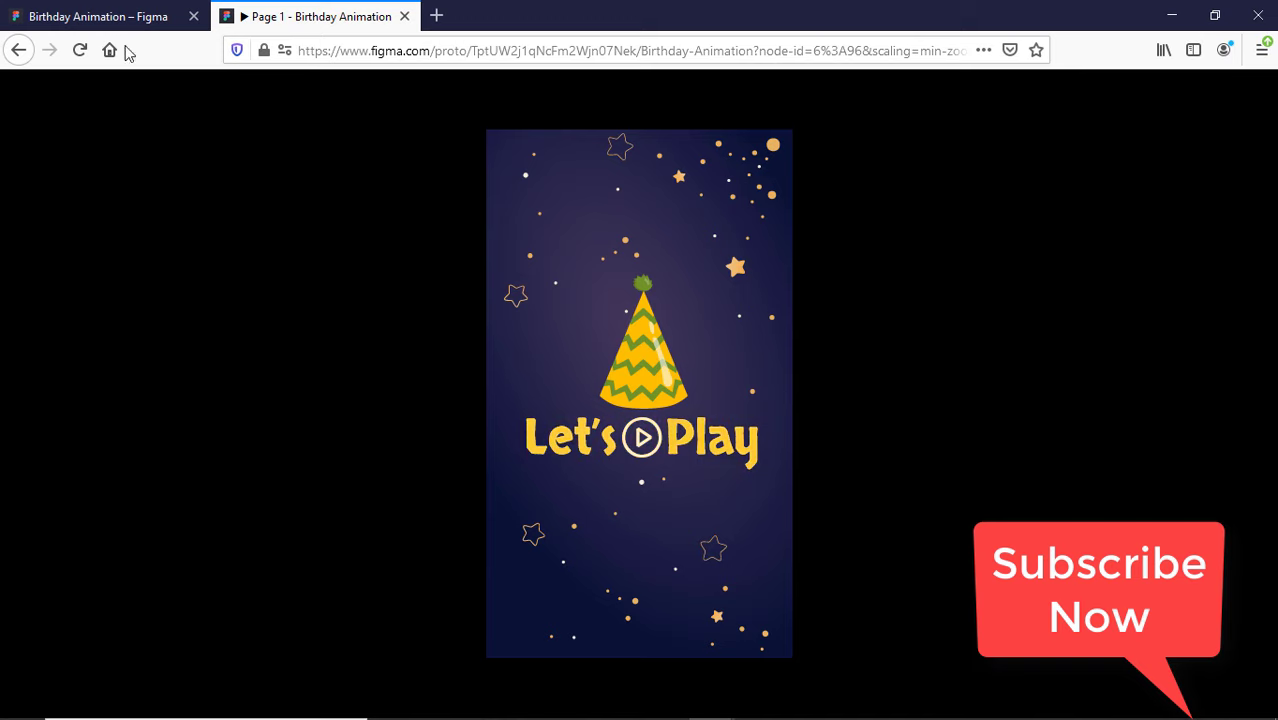
left_click(54, 8)
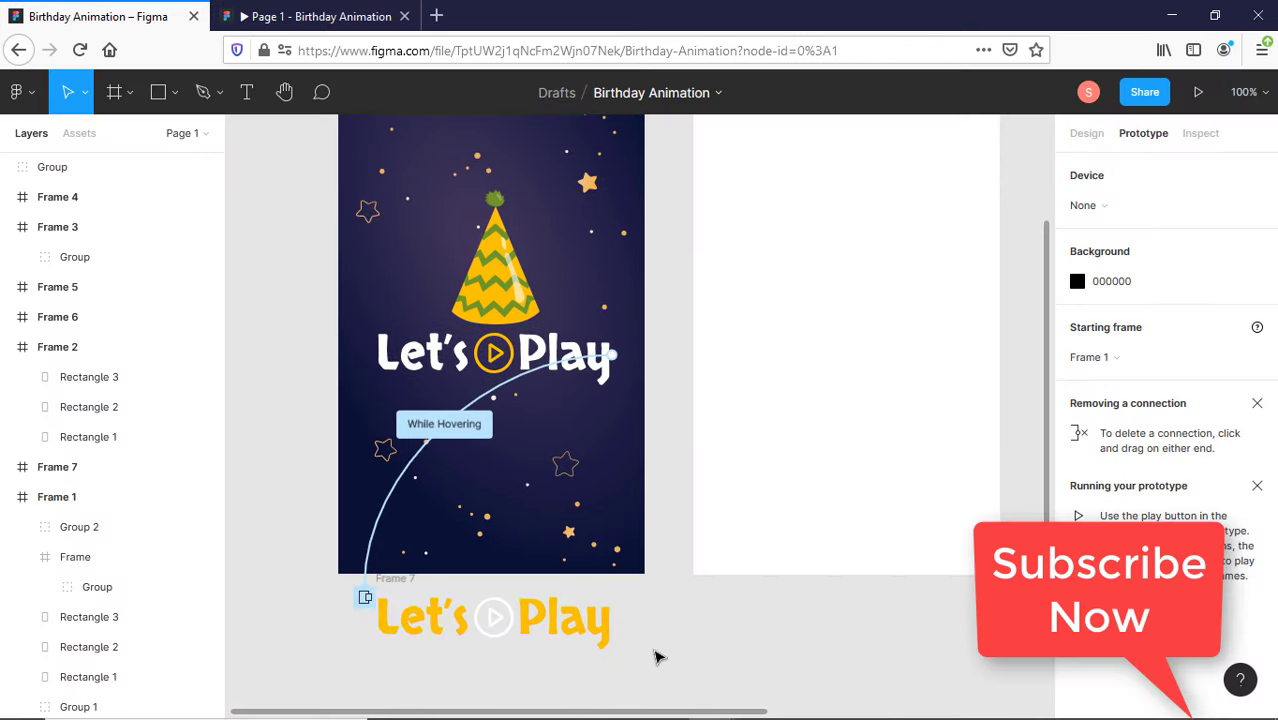
- Move the Frame 5 bunting into Frame 2 and nudge it along the top edge
left_click_drag(739, 340, 648, 462)
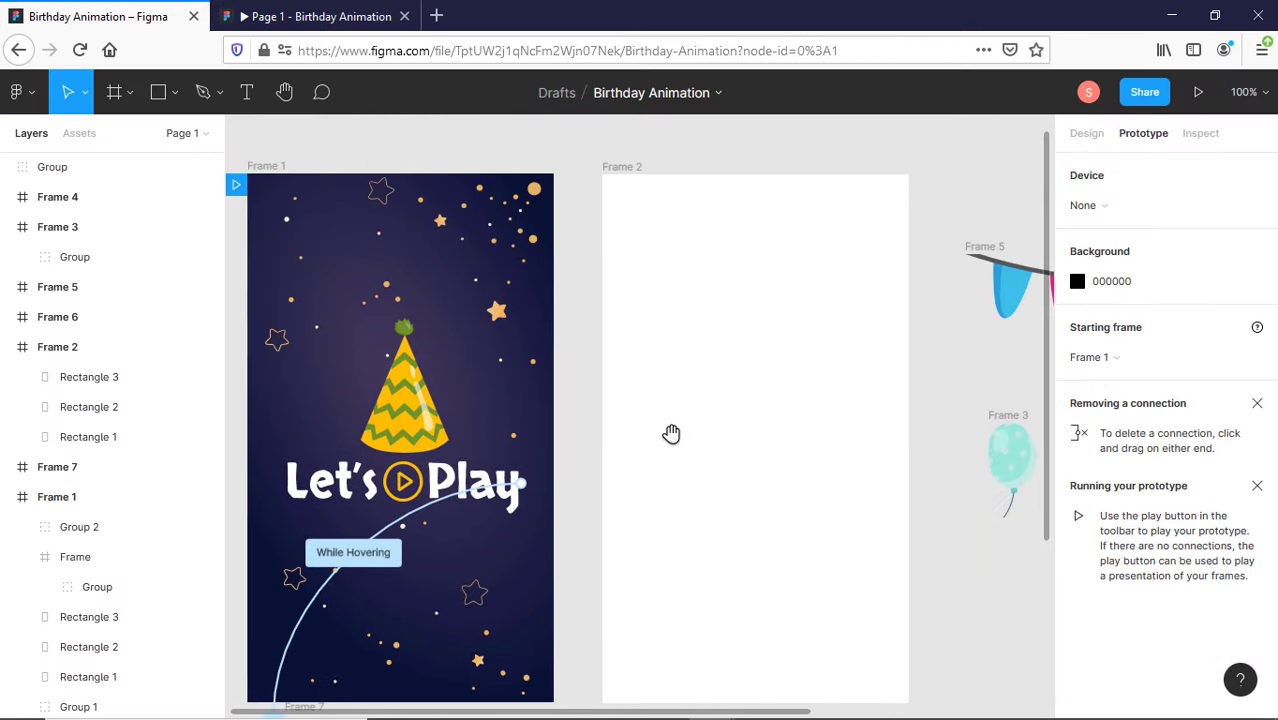
left_click_drag(726, 467, 639, 471)
key("ctrl+backslash")
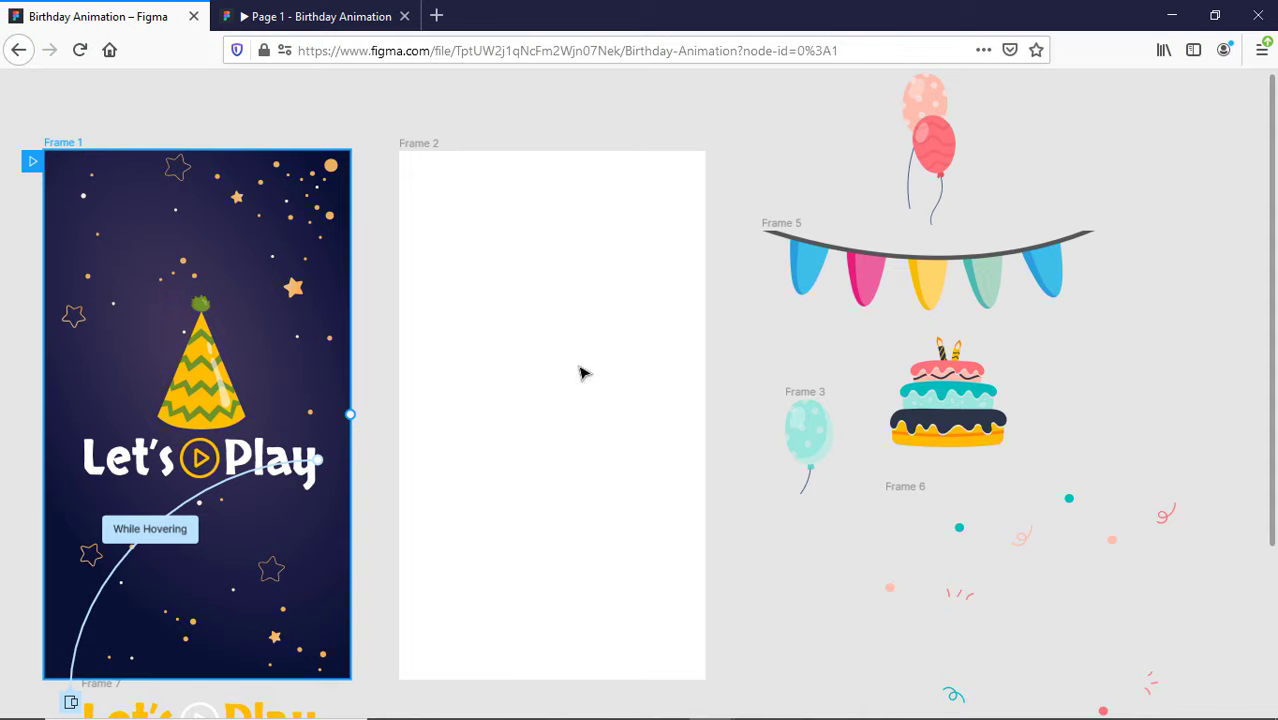
left_click(862, 285)
left_click_drag(869, 307, 505, 244)
key("shift+Up")
key("shift+Up")
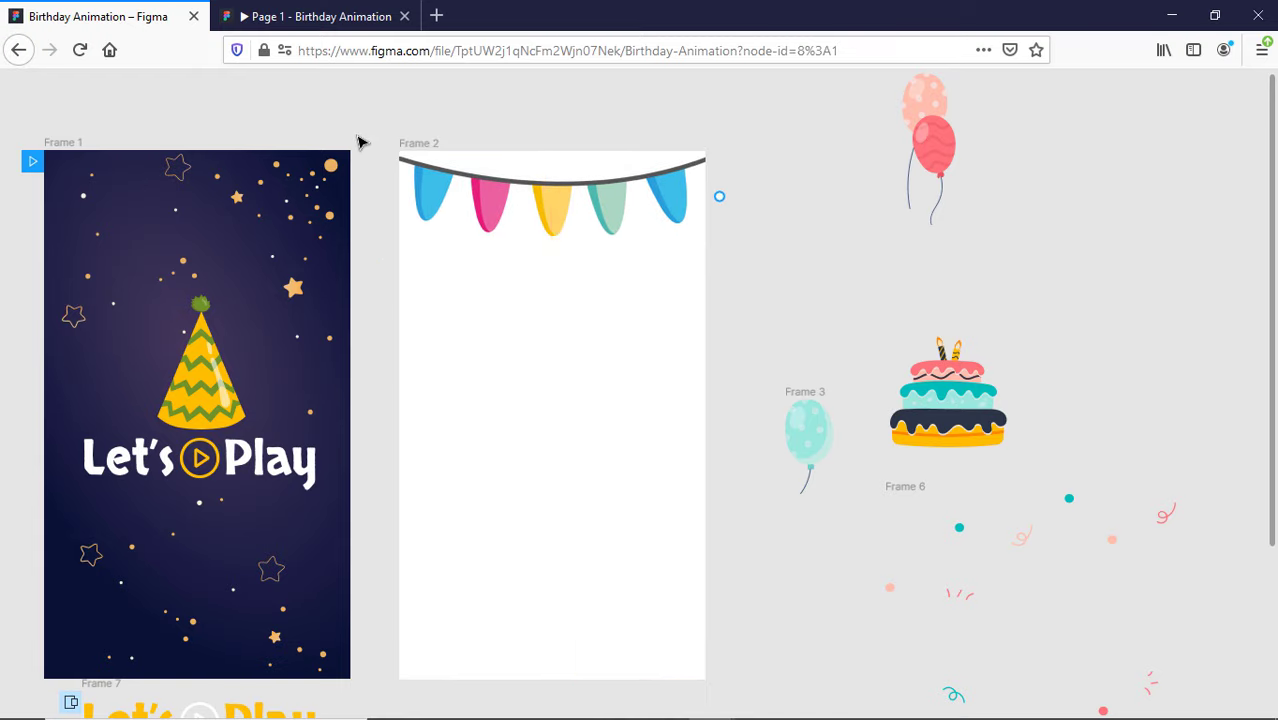
key("Up")
key("Up")
key("Up")
key("Up")
key("Up")
key("Up")
key("Up")
key("Up")
key("Down")
key("Down")
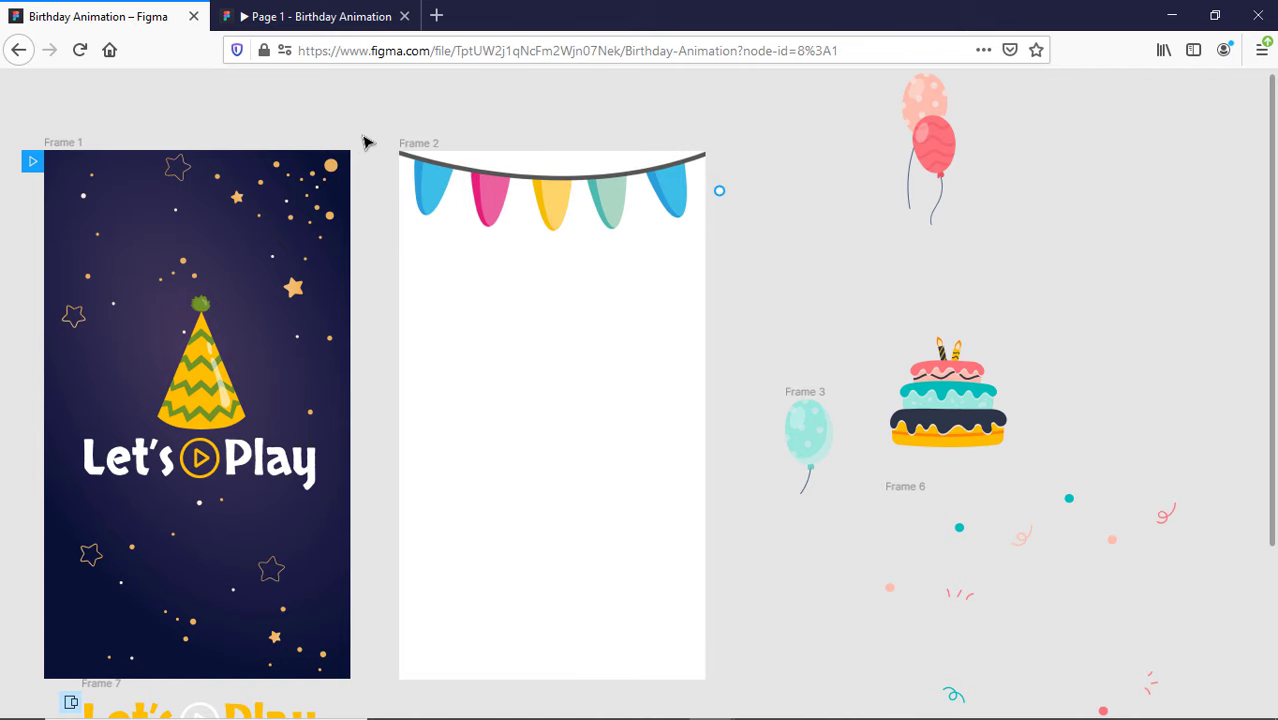
key("ctrl+backslash")
- Draw a circle in Frame 2, centre it, and enlarge it to 216×216
left_click(172, 94)
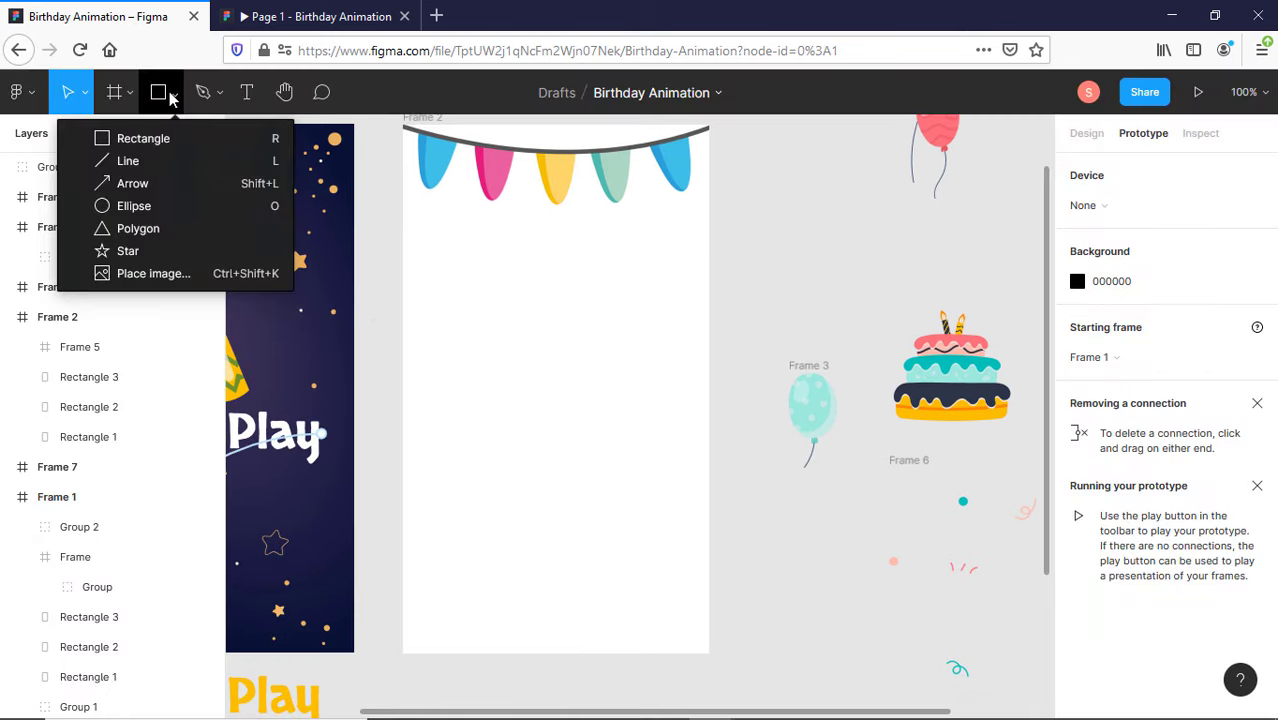
left_click(180, 210)
left_click_drag(539, 379, 600, 475)
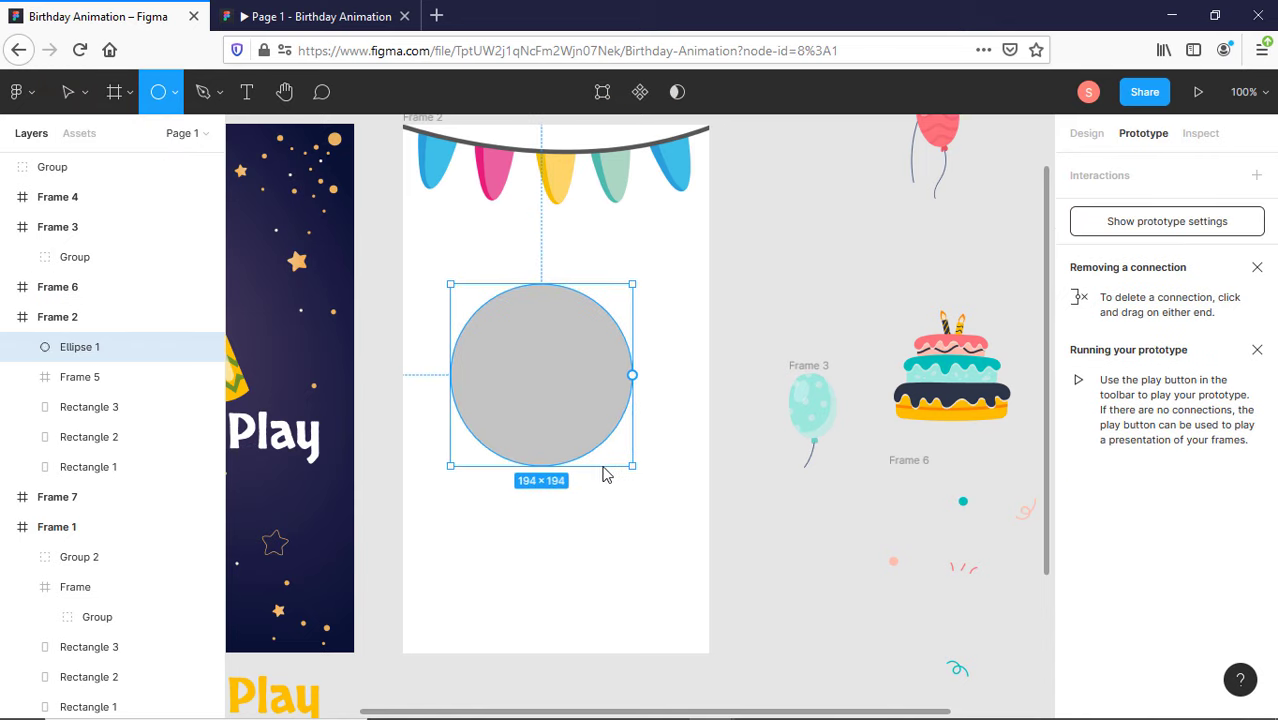
left_click_drag(590, 368, 601, 369)
left_click_drag(651, 285, 658, 280)
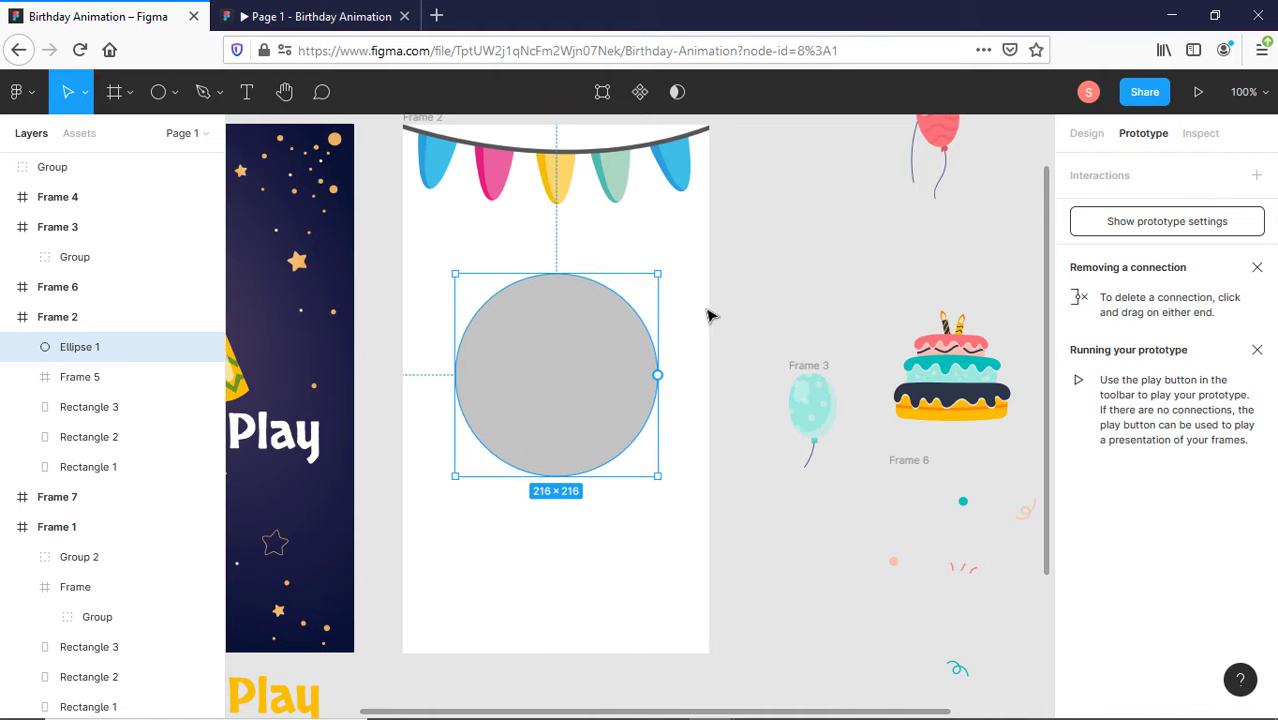
- Paste a 168×168 copy on top and fill the outer circle with the cake's pink
key("ctrl+v")
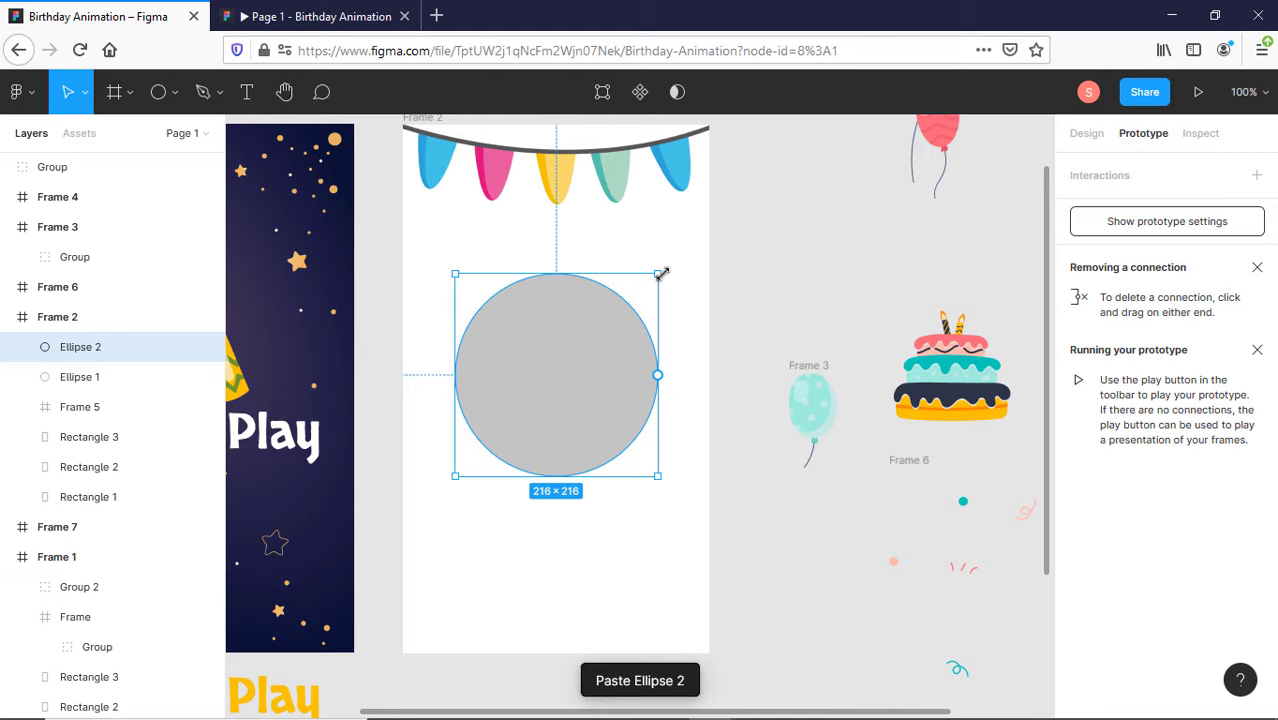
left_click_drag(661, 273, 600, 296)
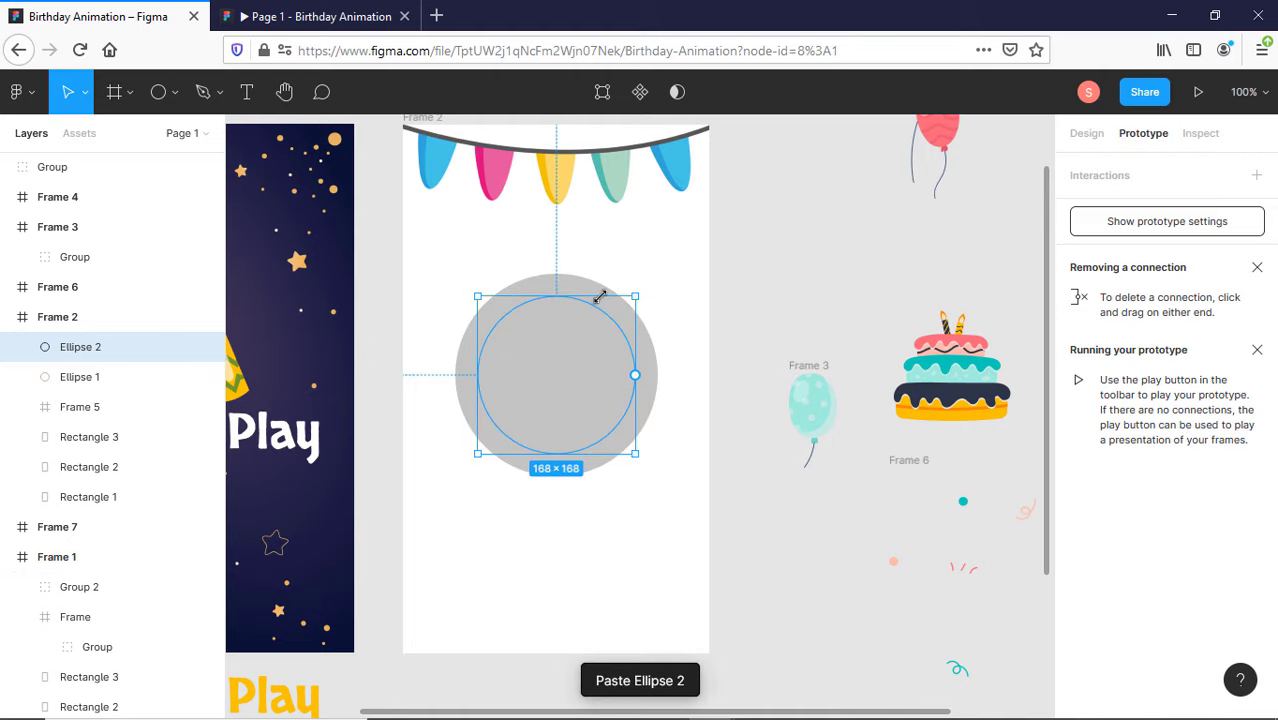
left_click(659, 376)
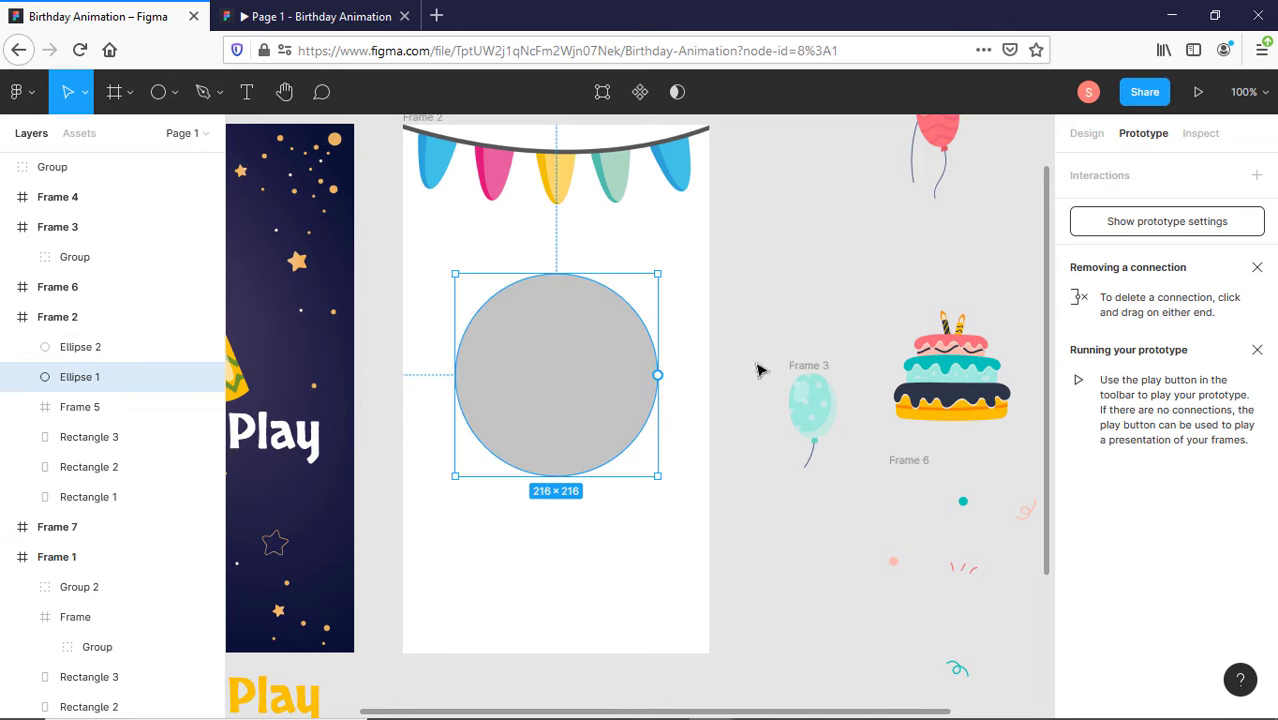
key("i")
left_click(937, 332)
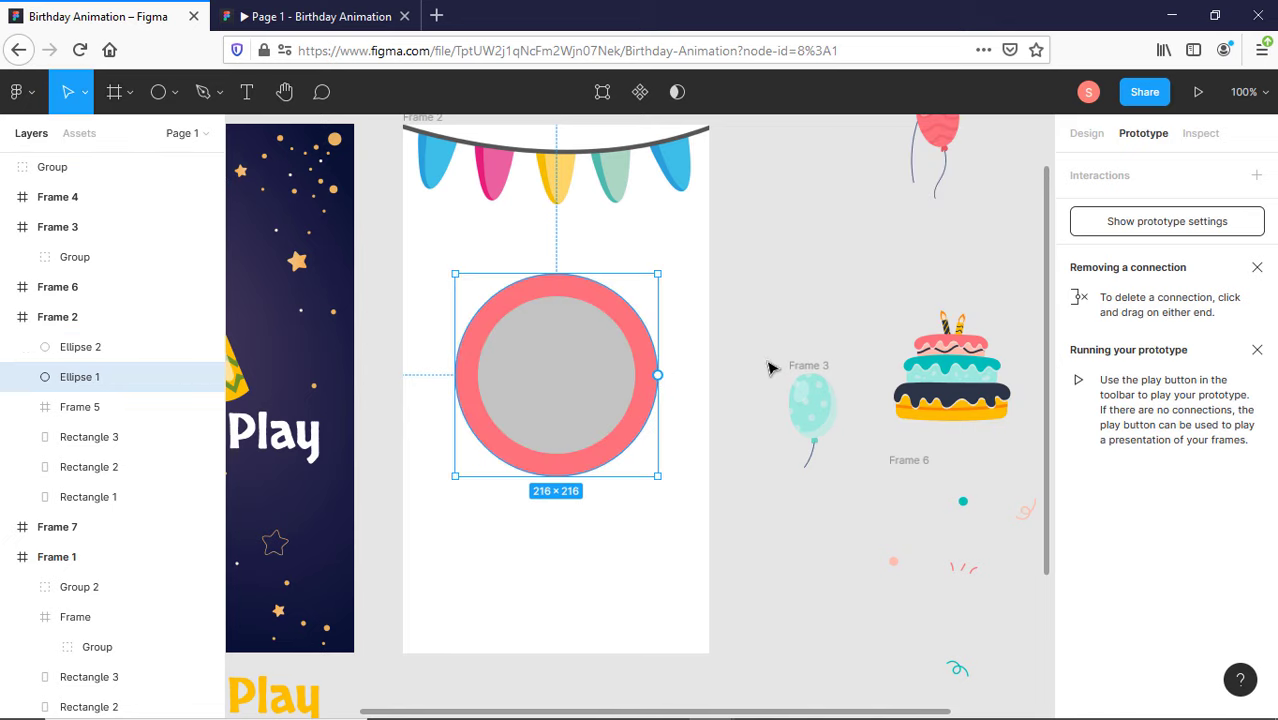
key("Escape")
left_click(580, 392)
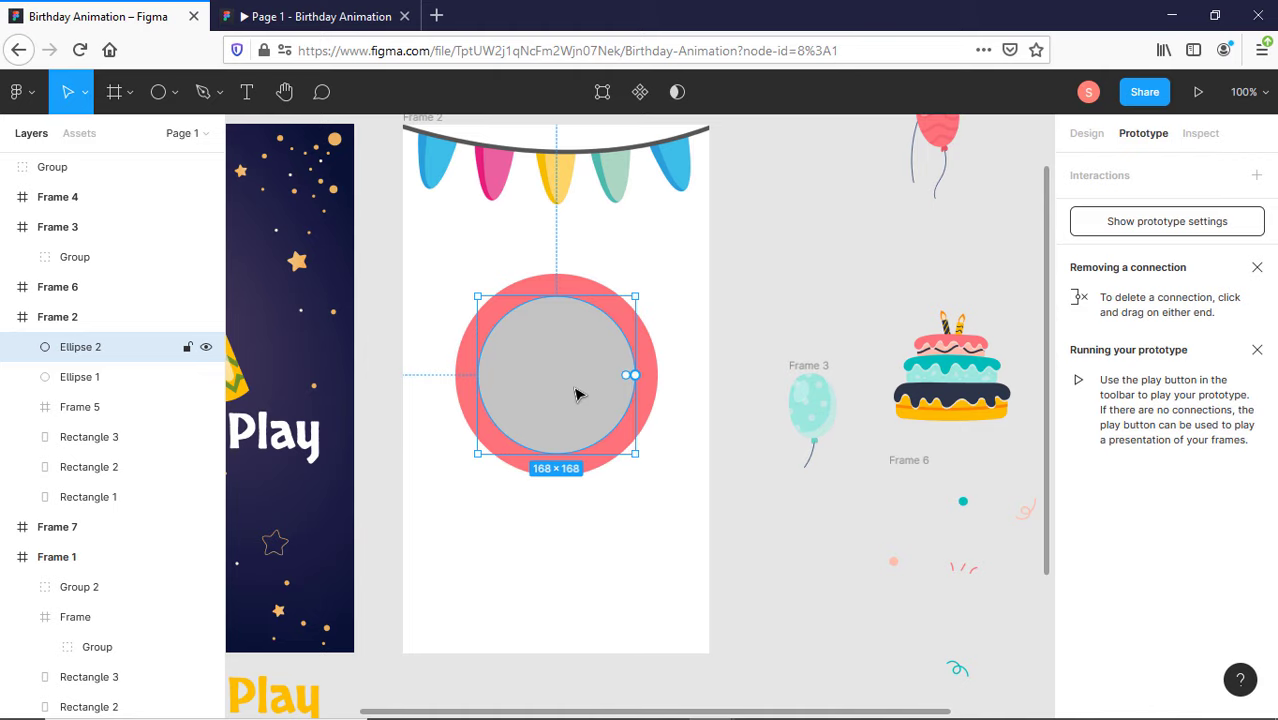
- Launch the Unsplash plugin and move its window aside from the circle
right_click(733, 314)
mouse_move(760, 400)
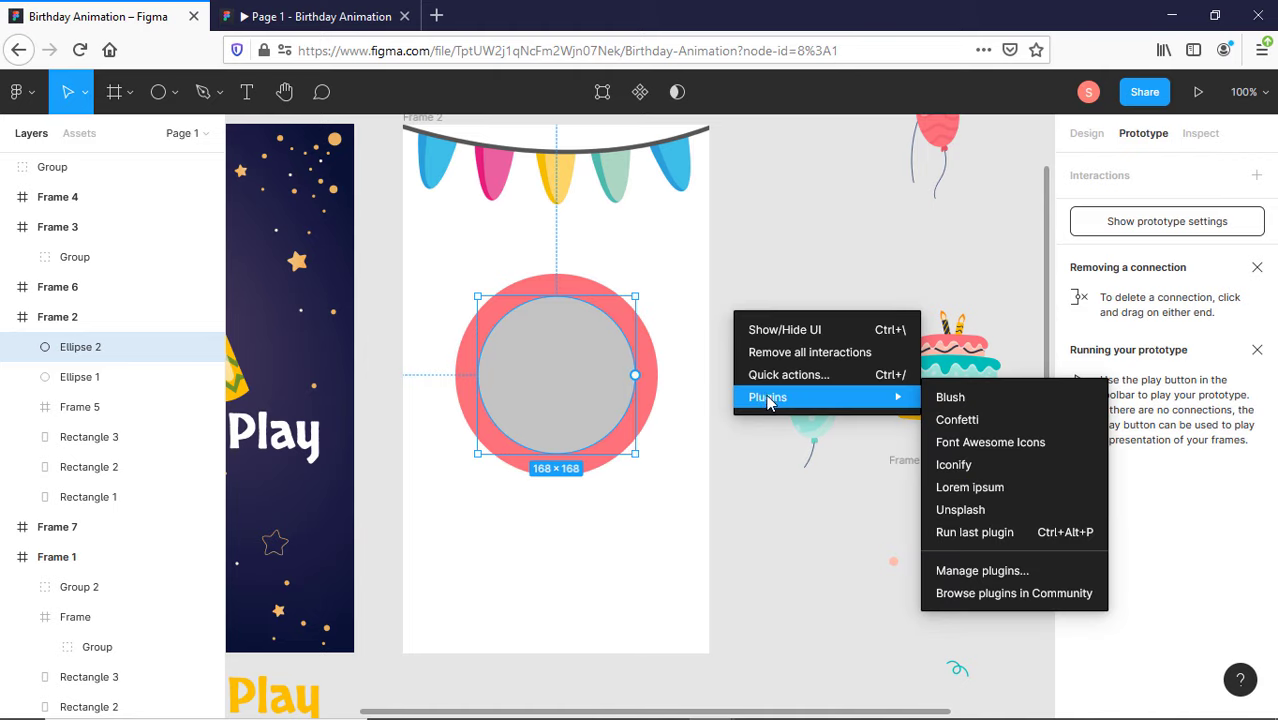
left_click(1006, 514)
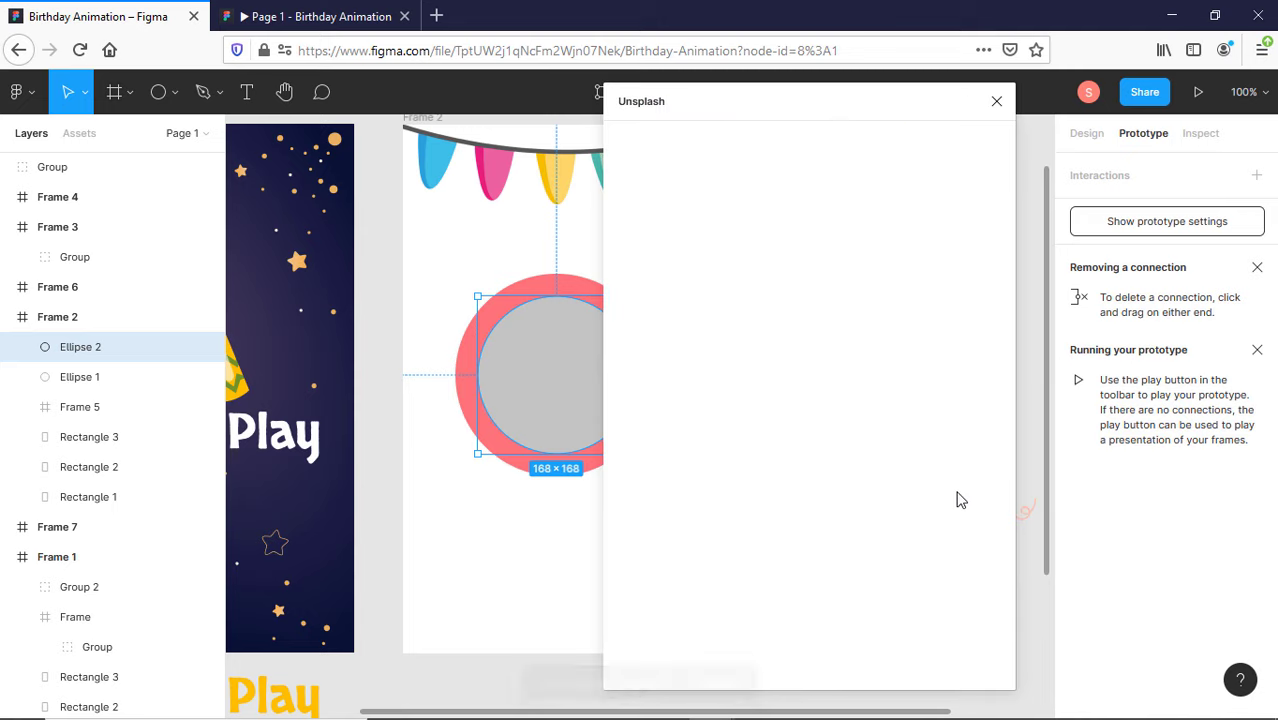
left_click_drag(768, 115, 956, 120)
- Search Unsplash for 'kid' and fill the inner circle with the smiling girl photo
left_click(915, 154)
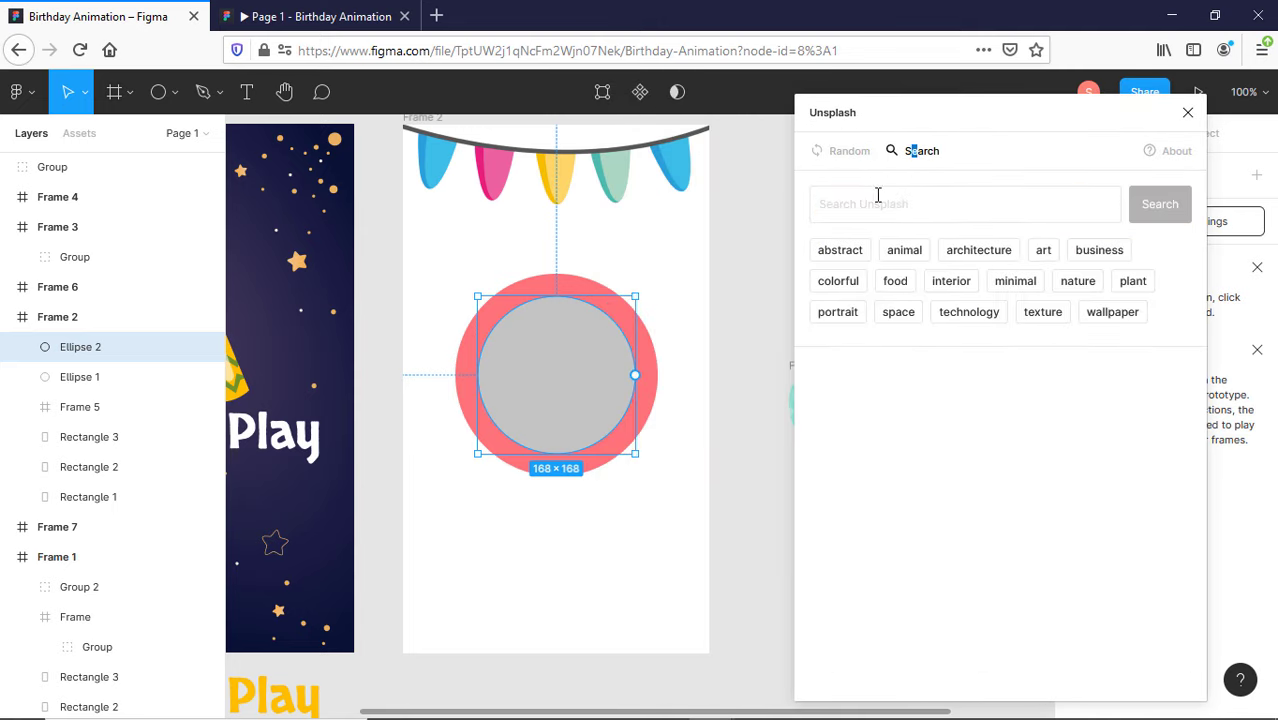
left_click(878, 195)
type("kid")
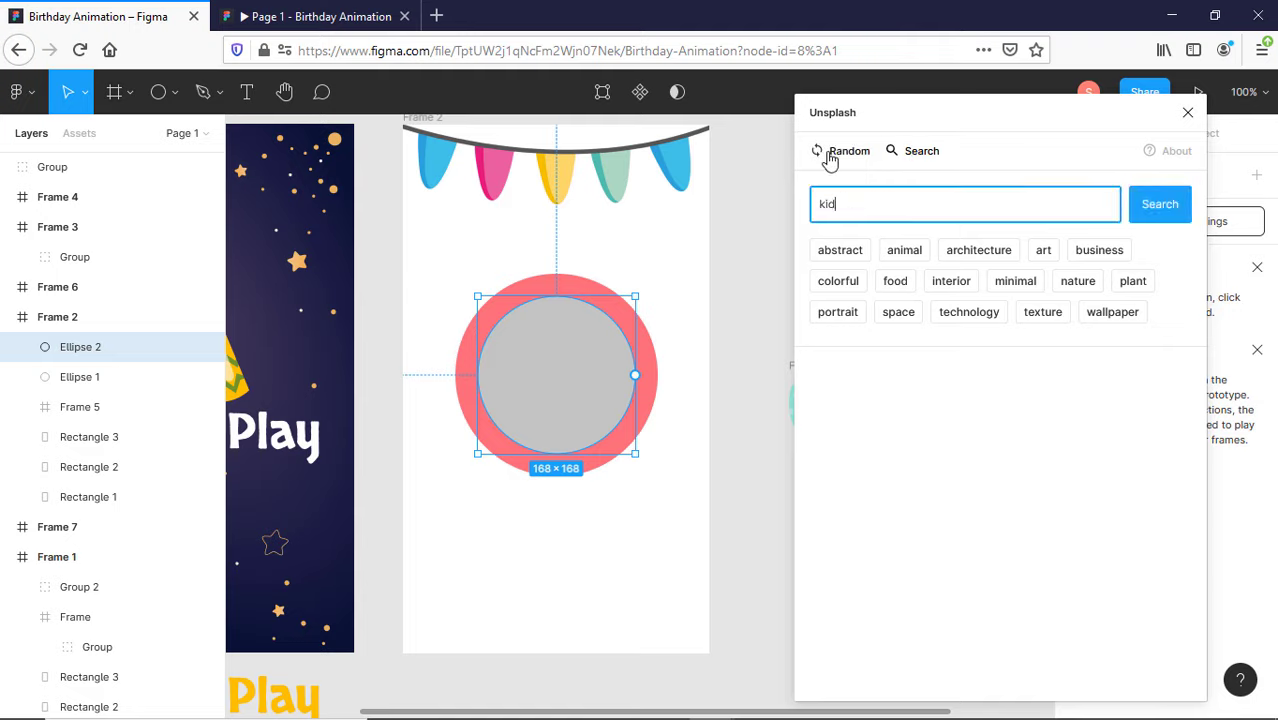
key("Return")
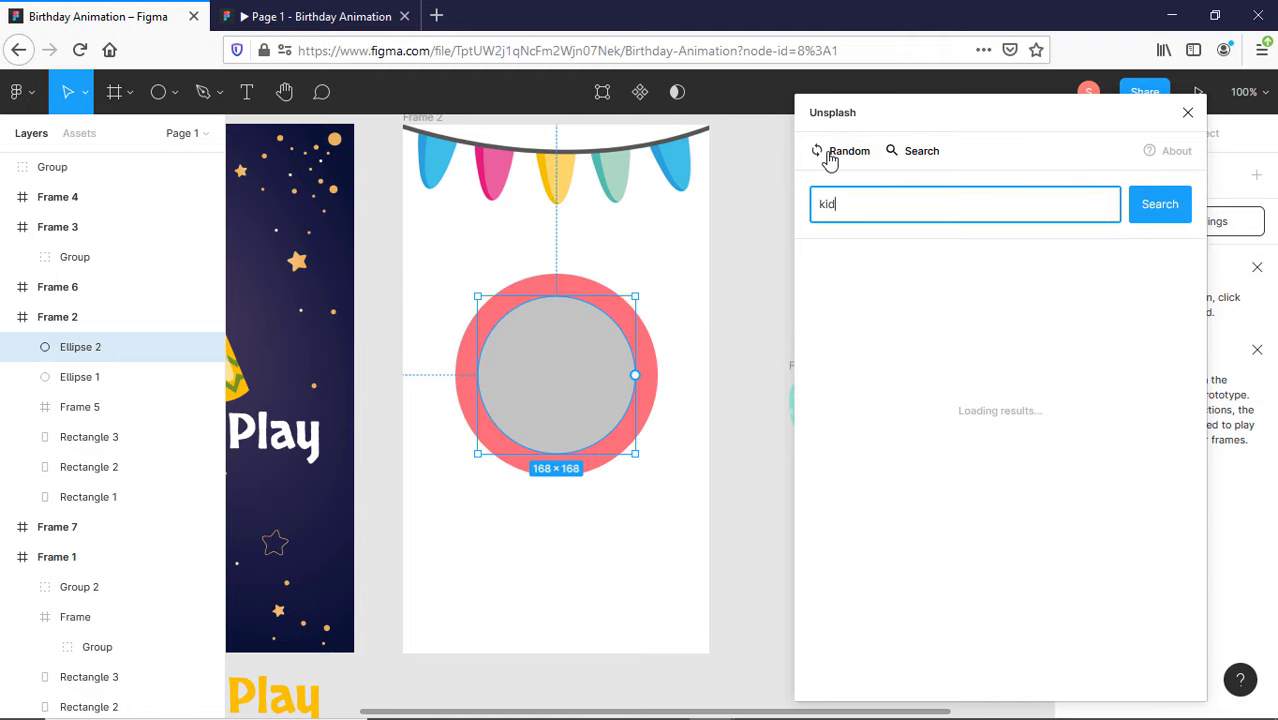
left_click(1155, 210)
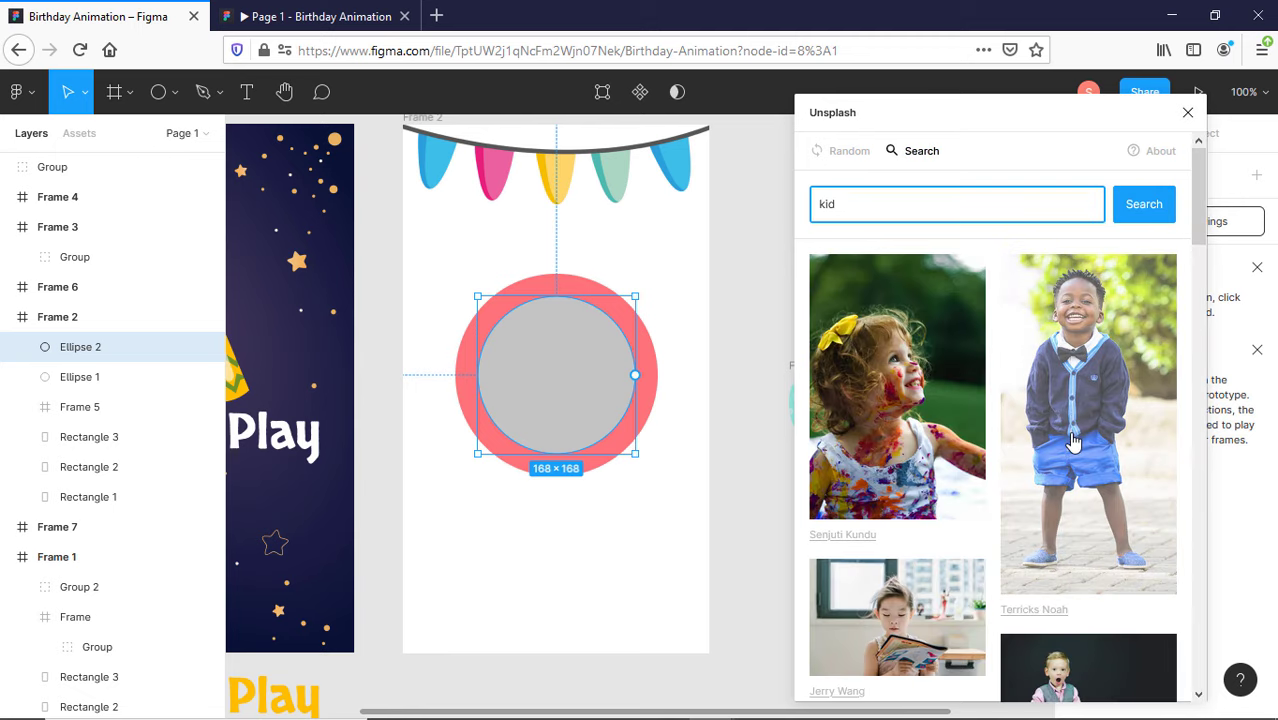
scroll(1072, 430, "down", 7)
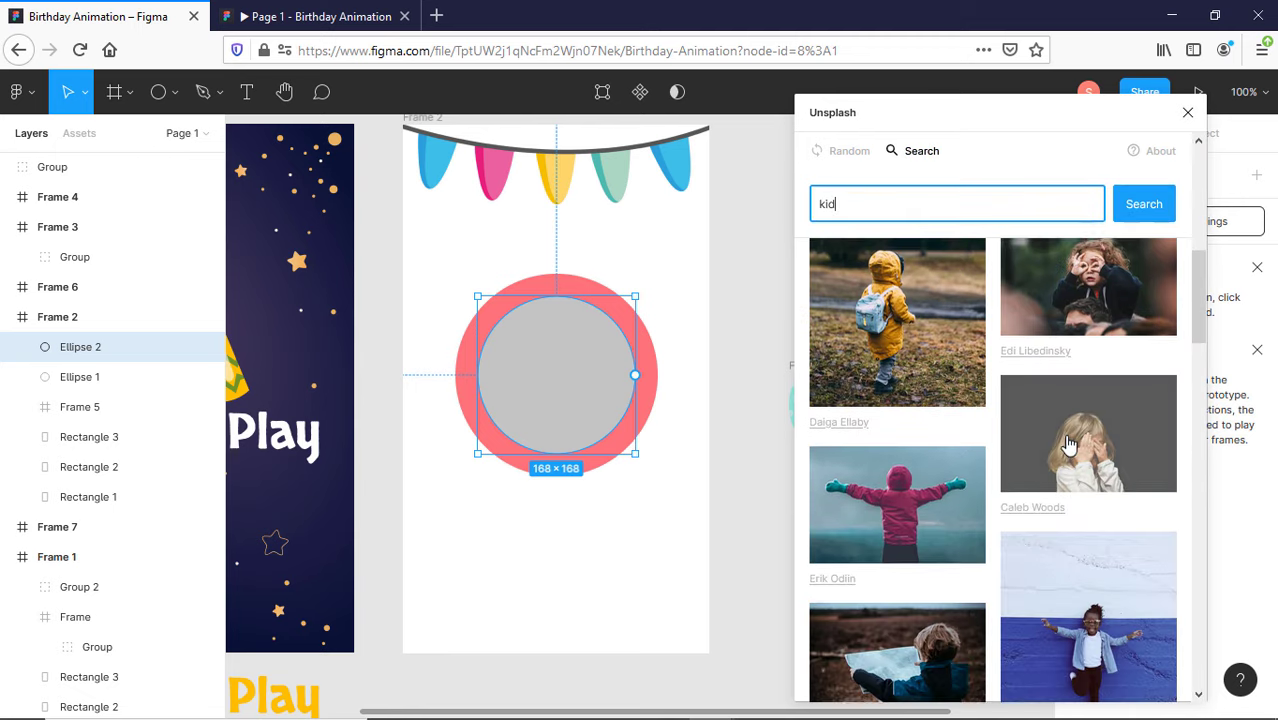
left_click(931, 385)
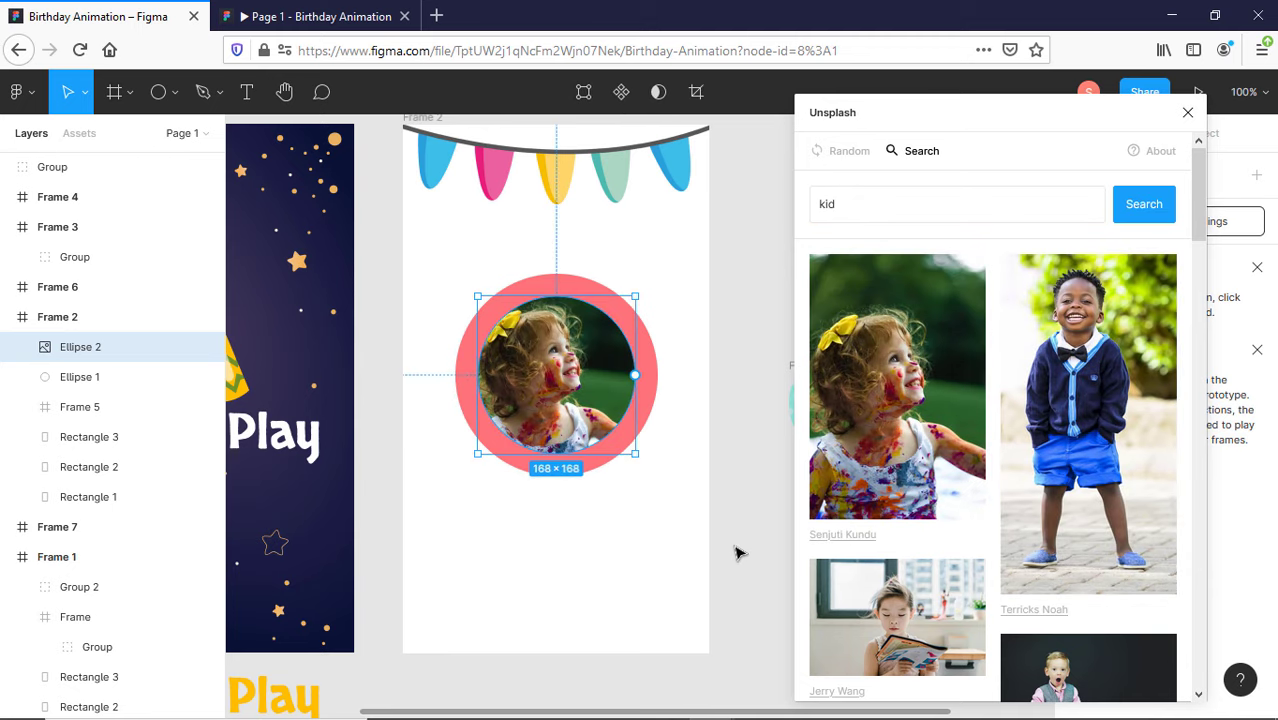
- Close the Unsplash plugin and reposition the view on Frame 2
left_click(1188, 113)
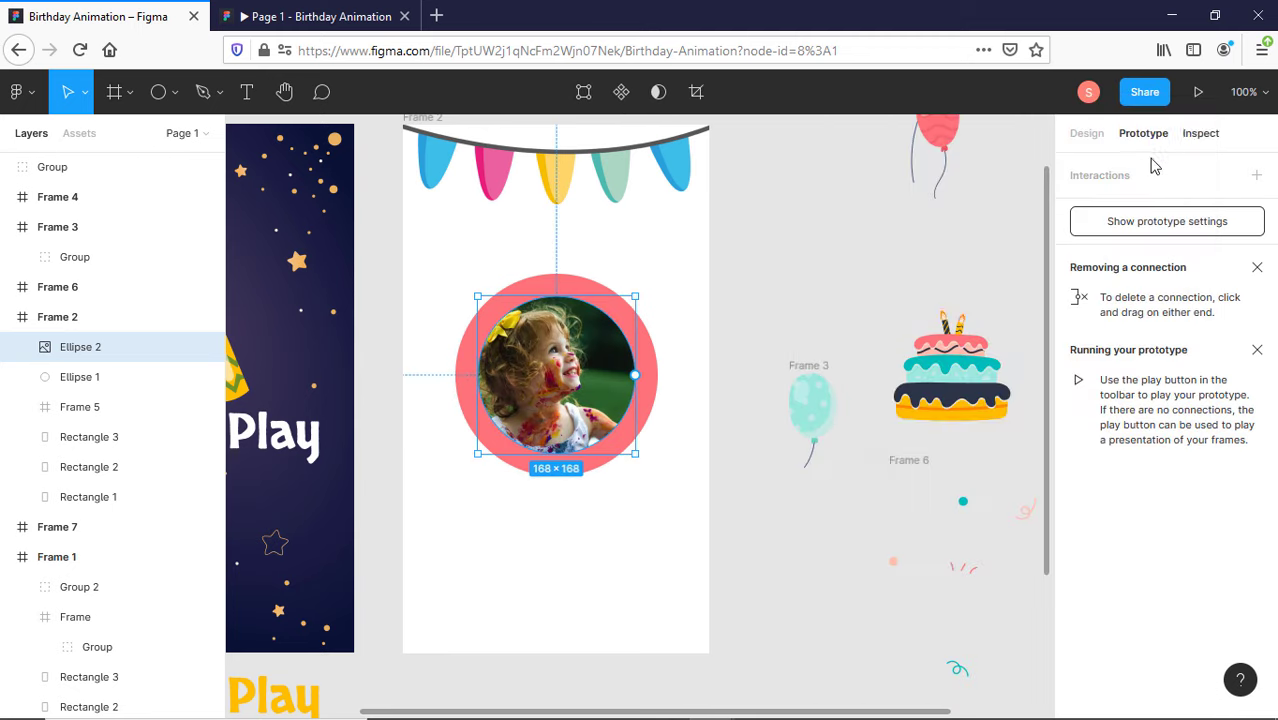
left_click(803, 510)
scroll(745, 512, "up", 1)
left_click_drag(745, 514, 763, 451)
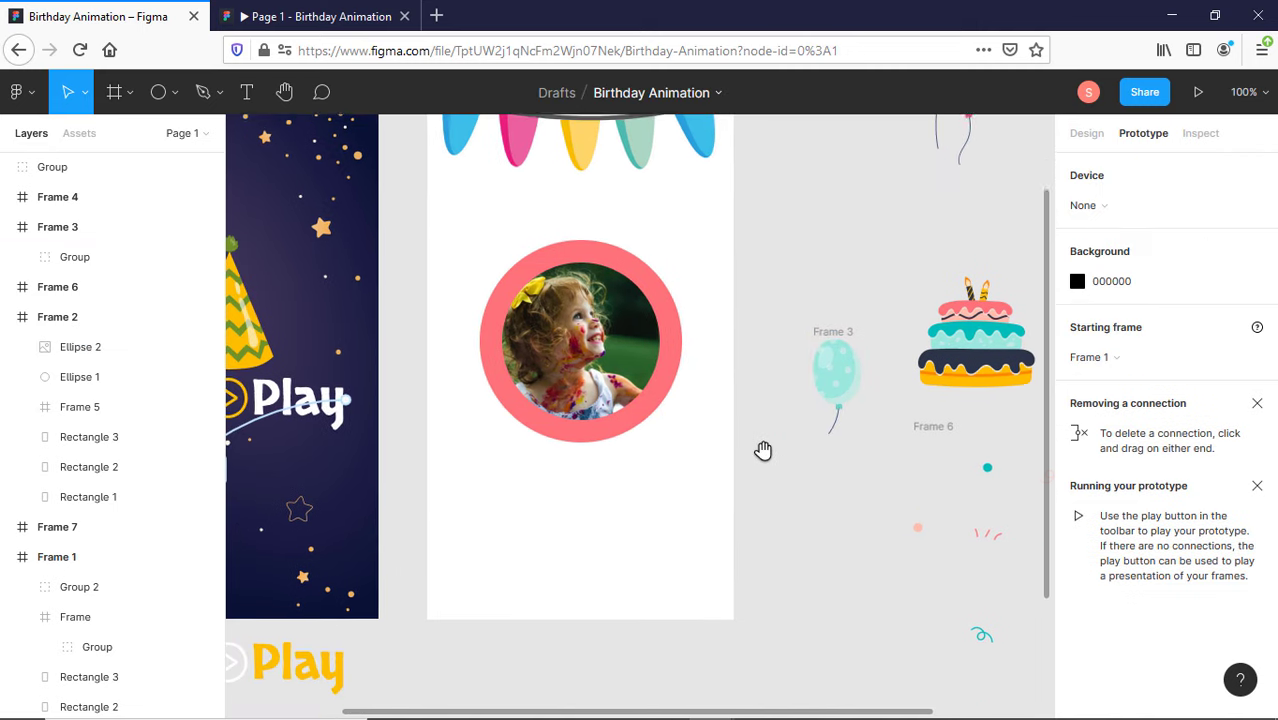
scroll(807, 479, "up", 1)
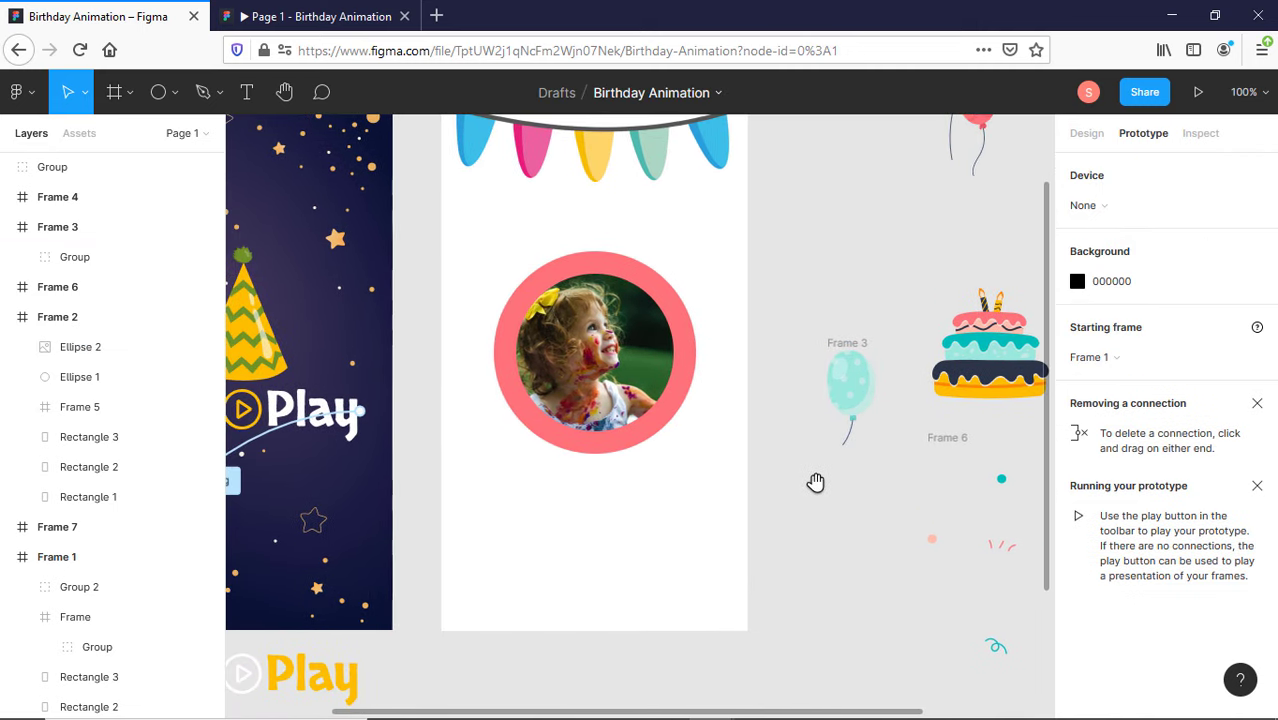
- Add a two-line 'Happy Birthday' / 'To You' text below the circle and centre it
key("t")
left_click(516, 495)
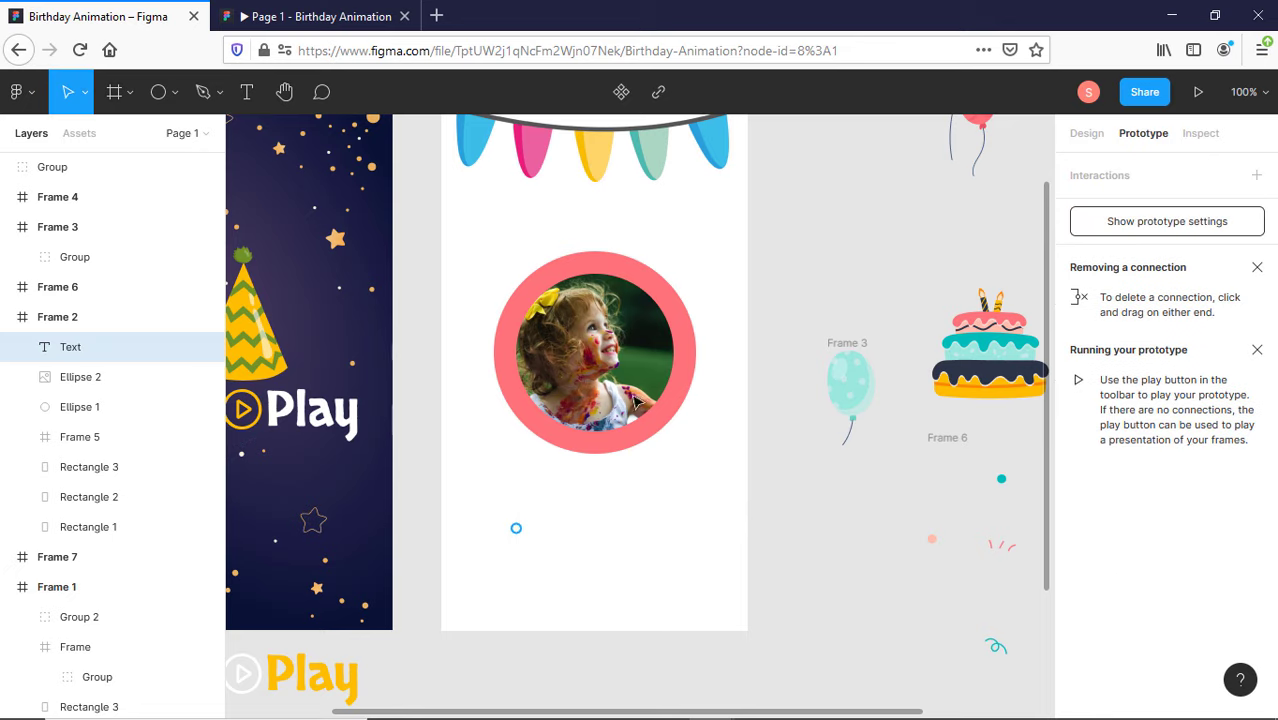
type("Happy")
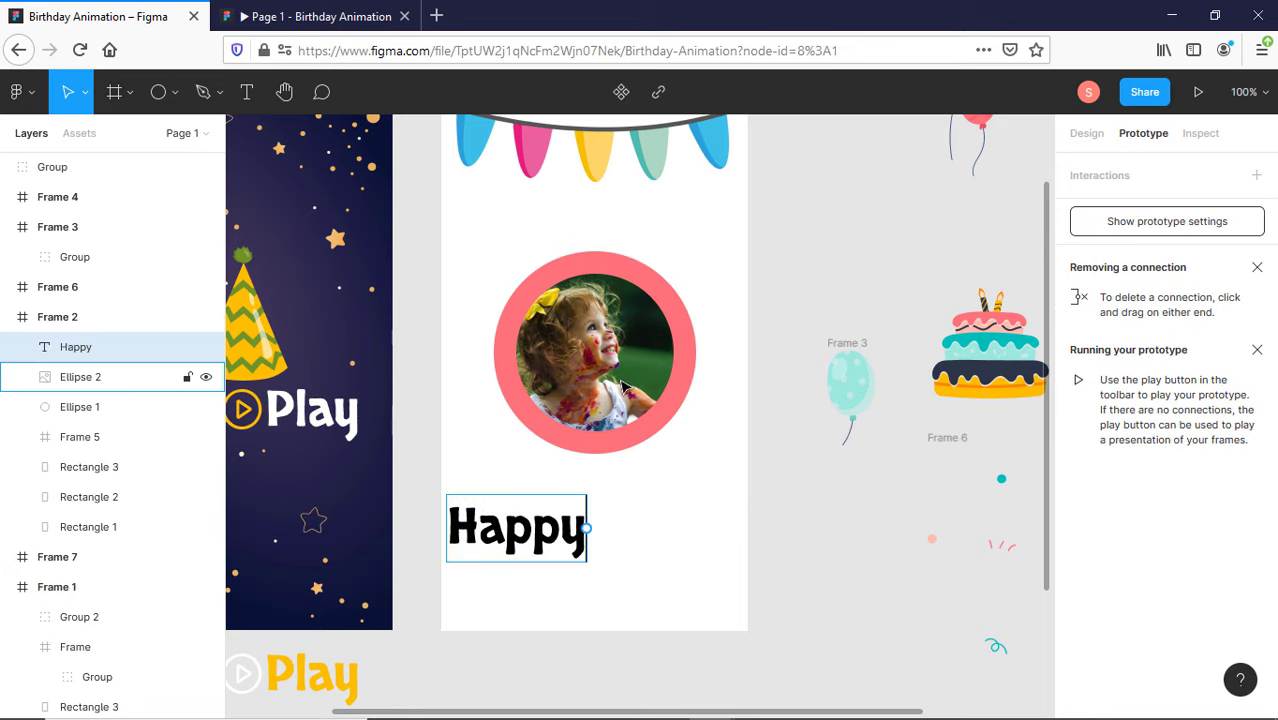
type(" Ba")
key("BackSpace")
type("irthday")
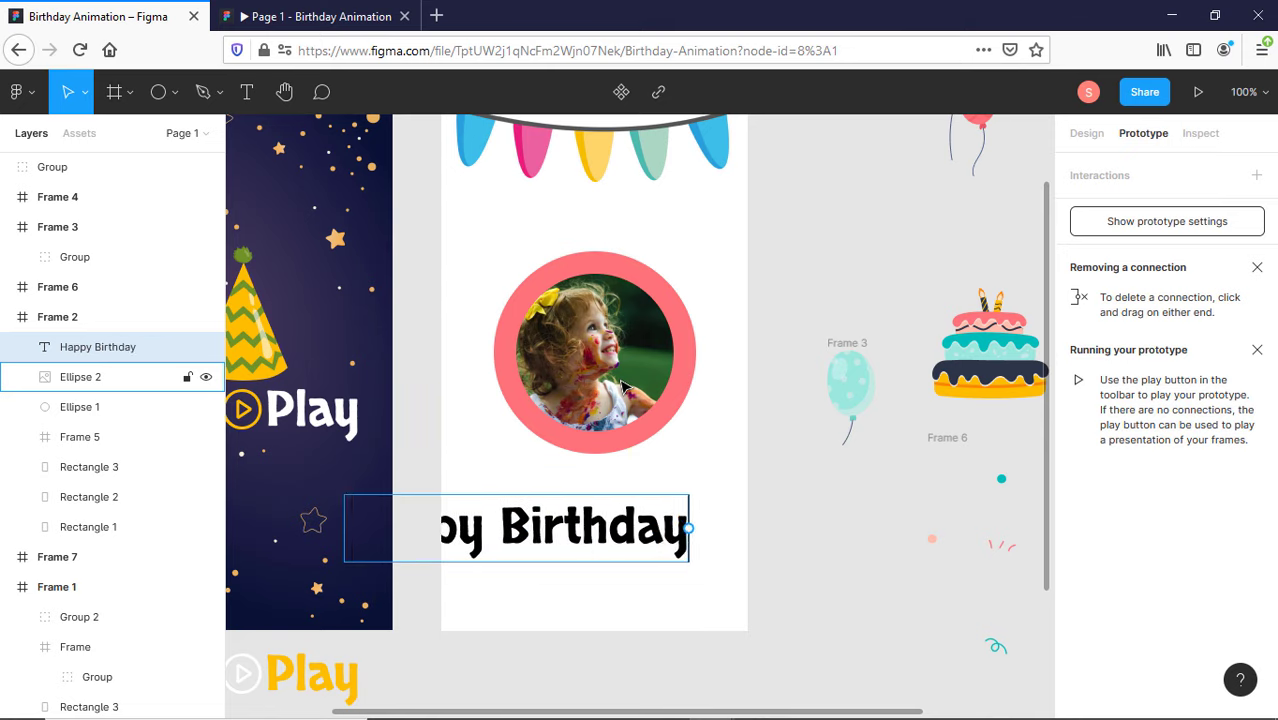
key("Return")
type("To You")
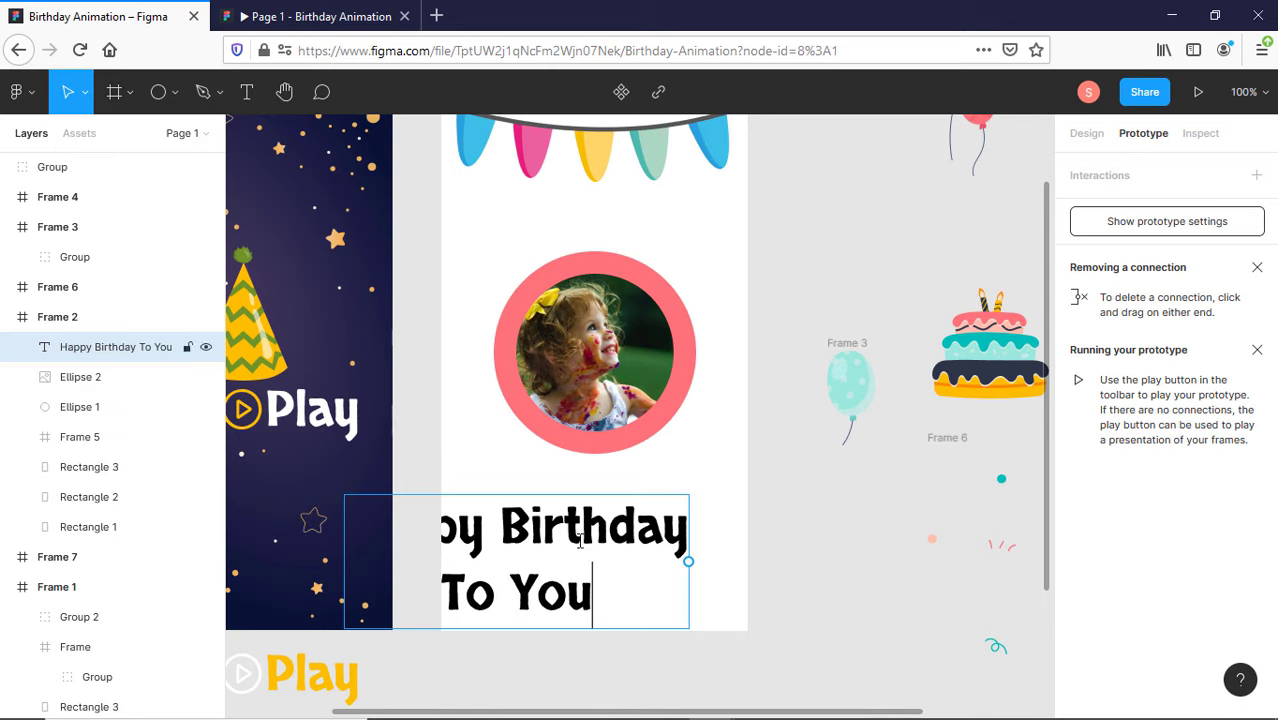
left_click_drag(617, 539, 688, 523)
double_click(688, 523)
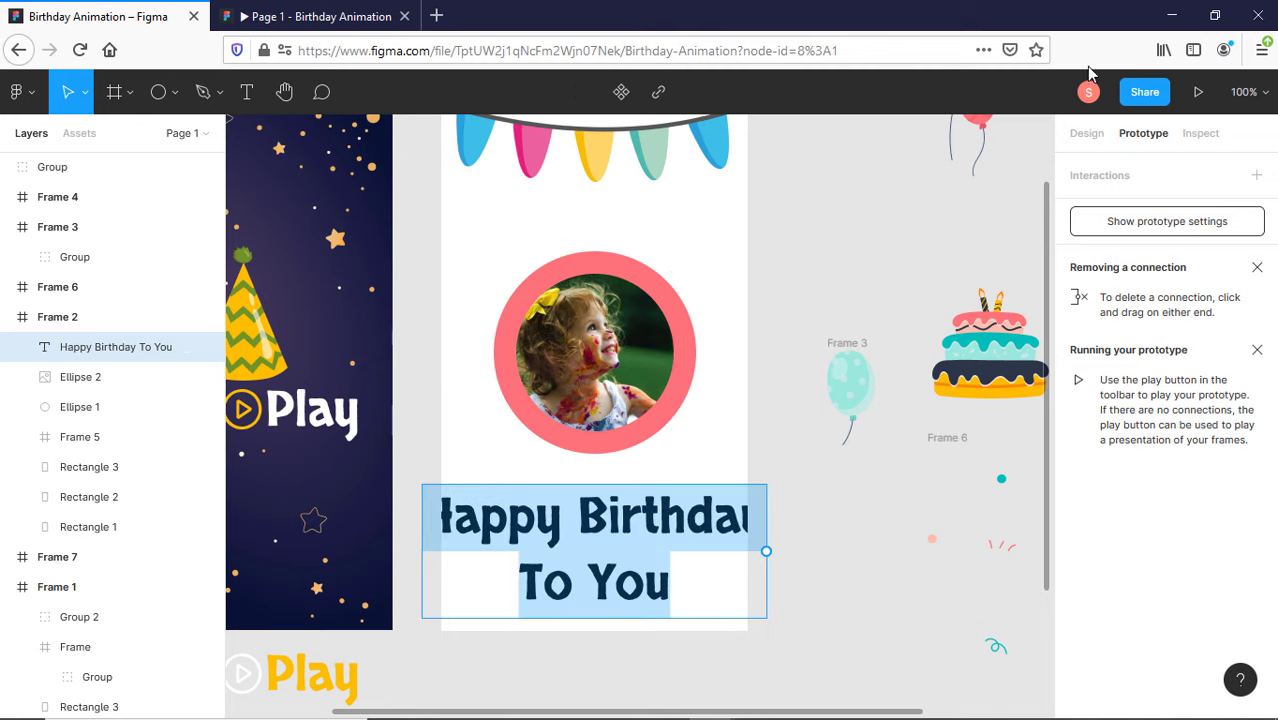
- Set the heading to font size 44 in Snowburst One
left_click(1087, 133)
scroll(1150, 555, "down", 3)
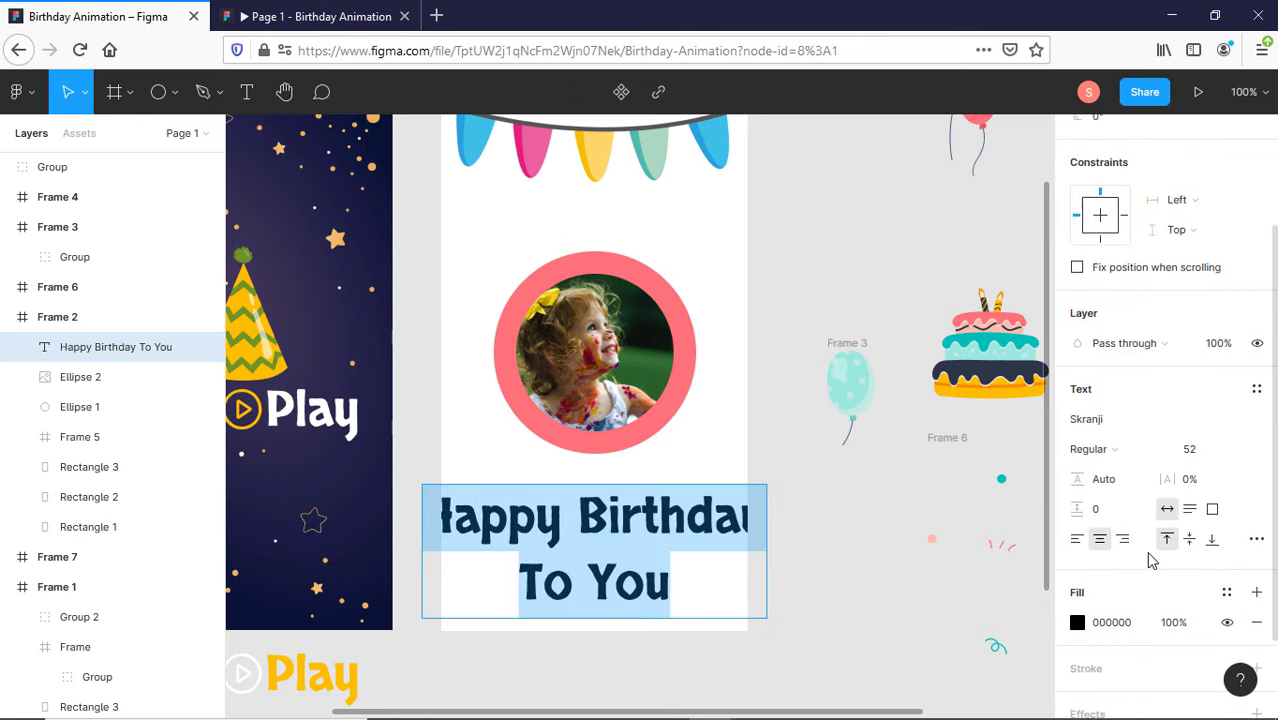
left_click(1215, 448)
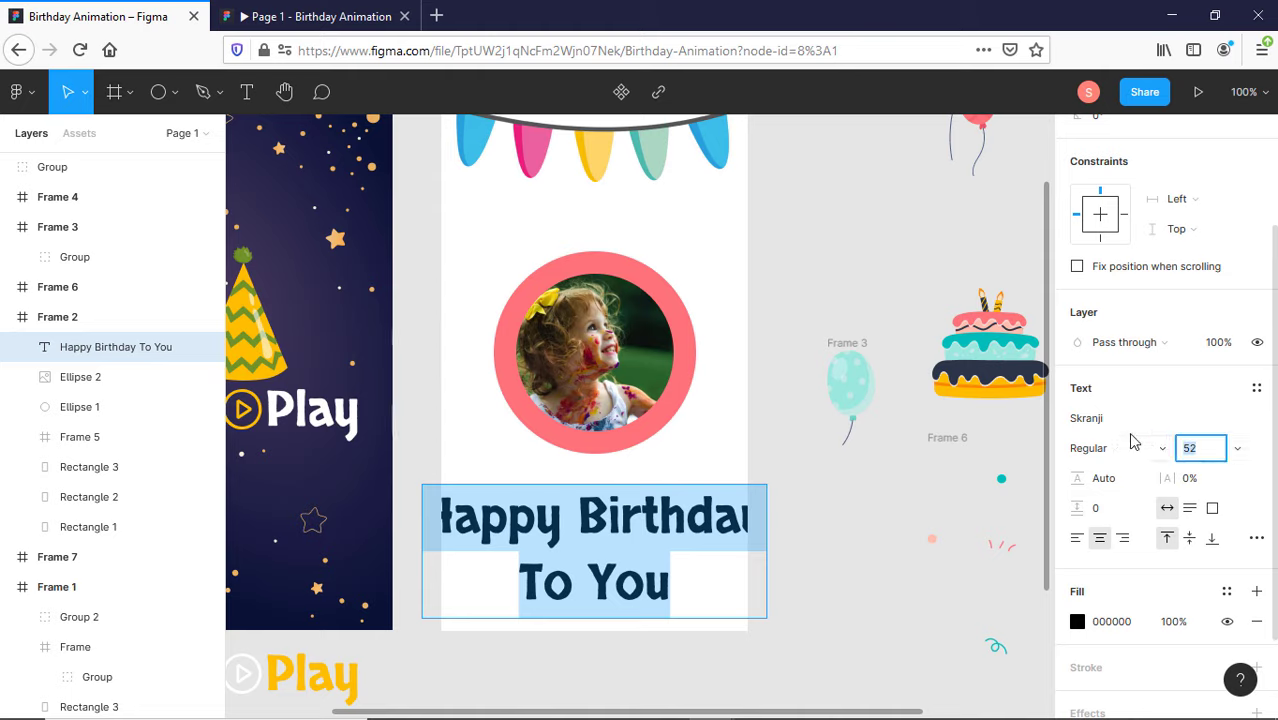
type("44")
key("Return")
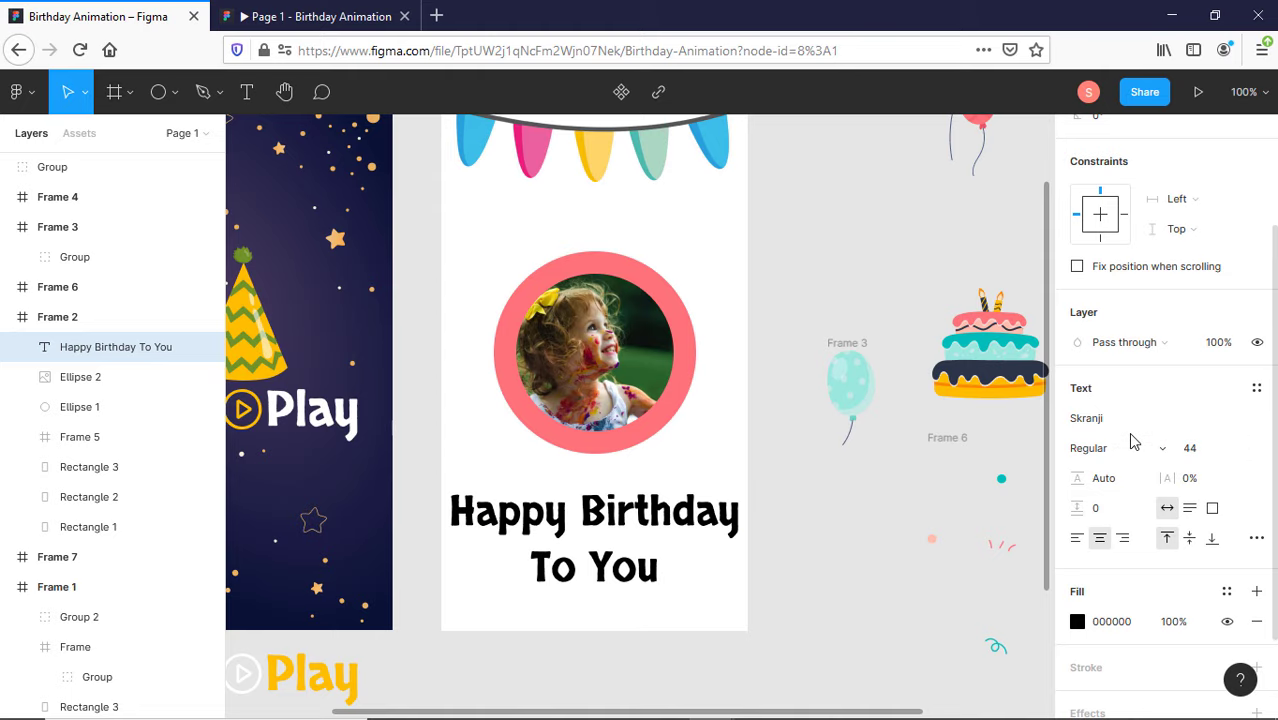
left_click(1158, 428)
type("Snowburst One")
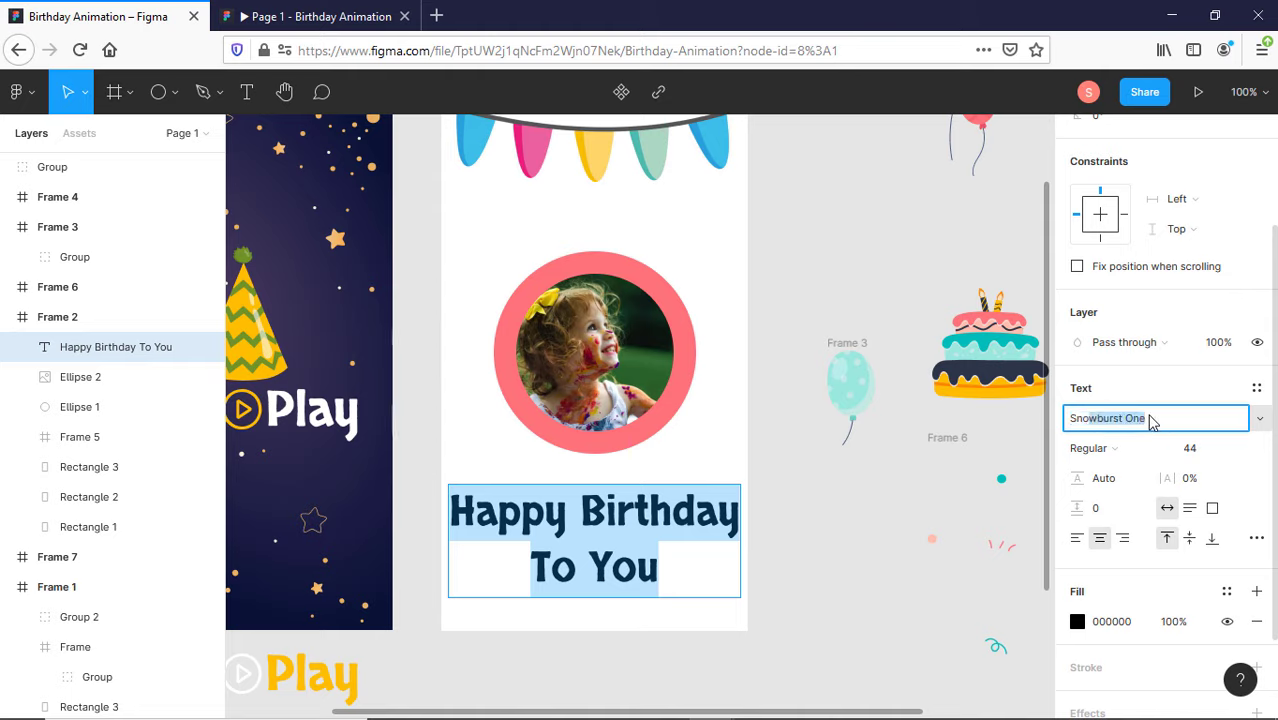
key("Return")
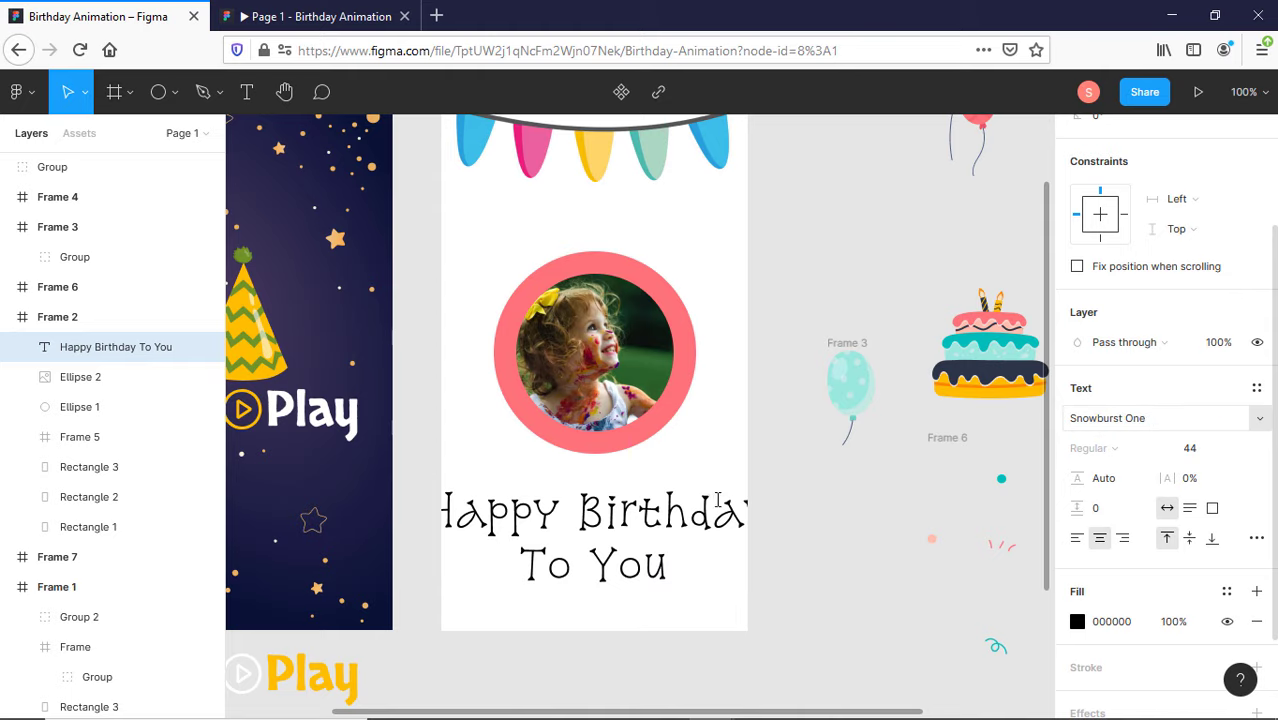
- Add a line break before 'Birthday' so the heading runs on three lines
double_click(623, 520)
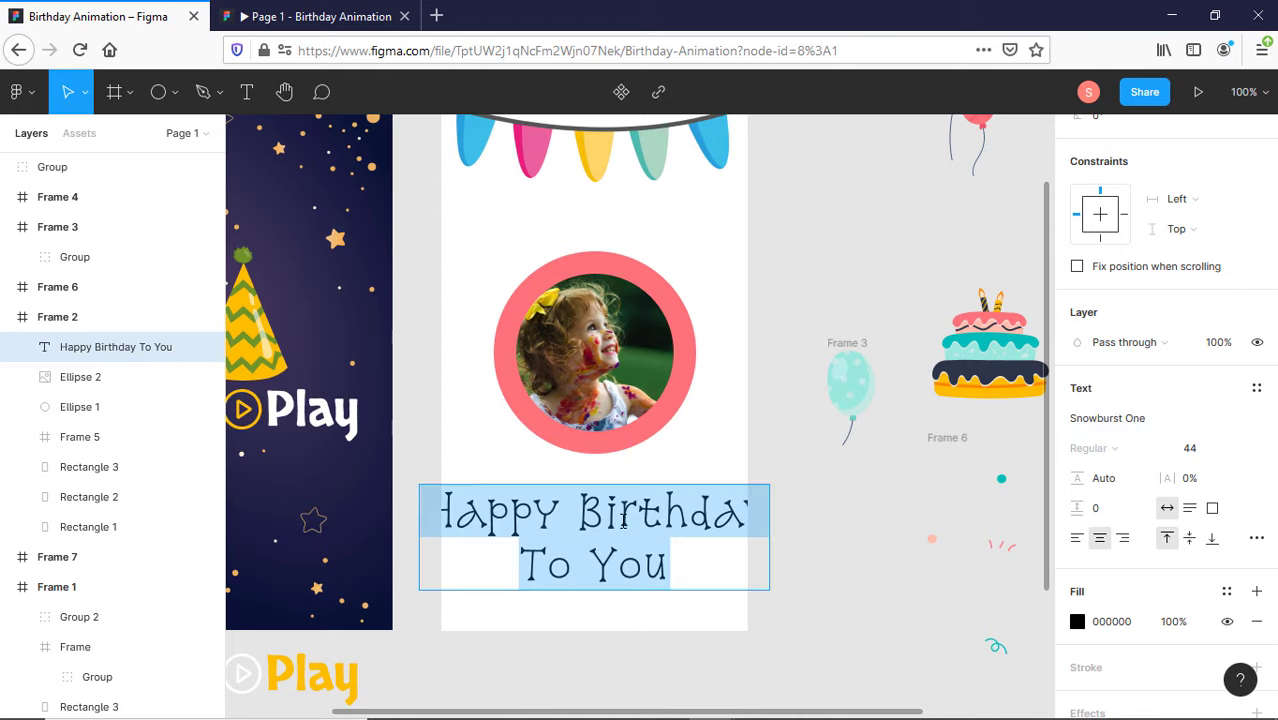
left_click(575, 512)
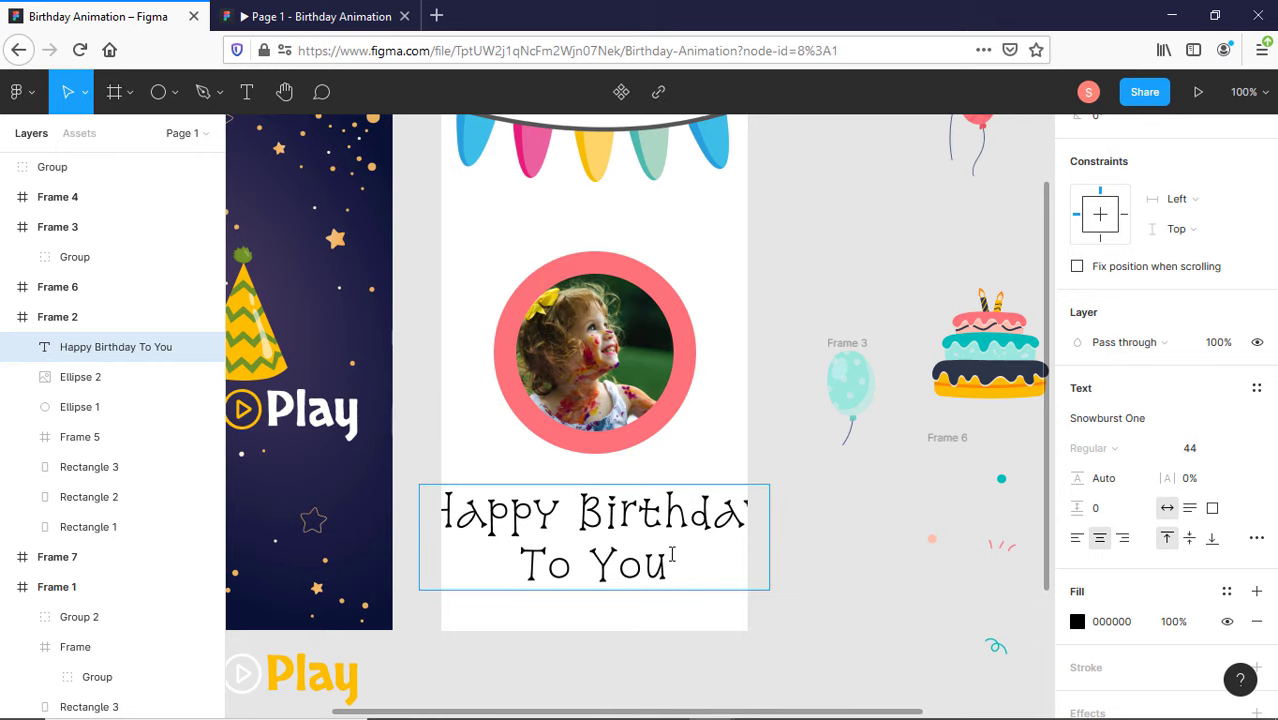
key("Return")
key("Escape")
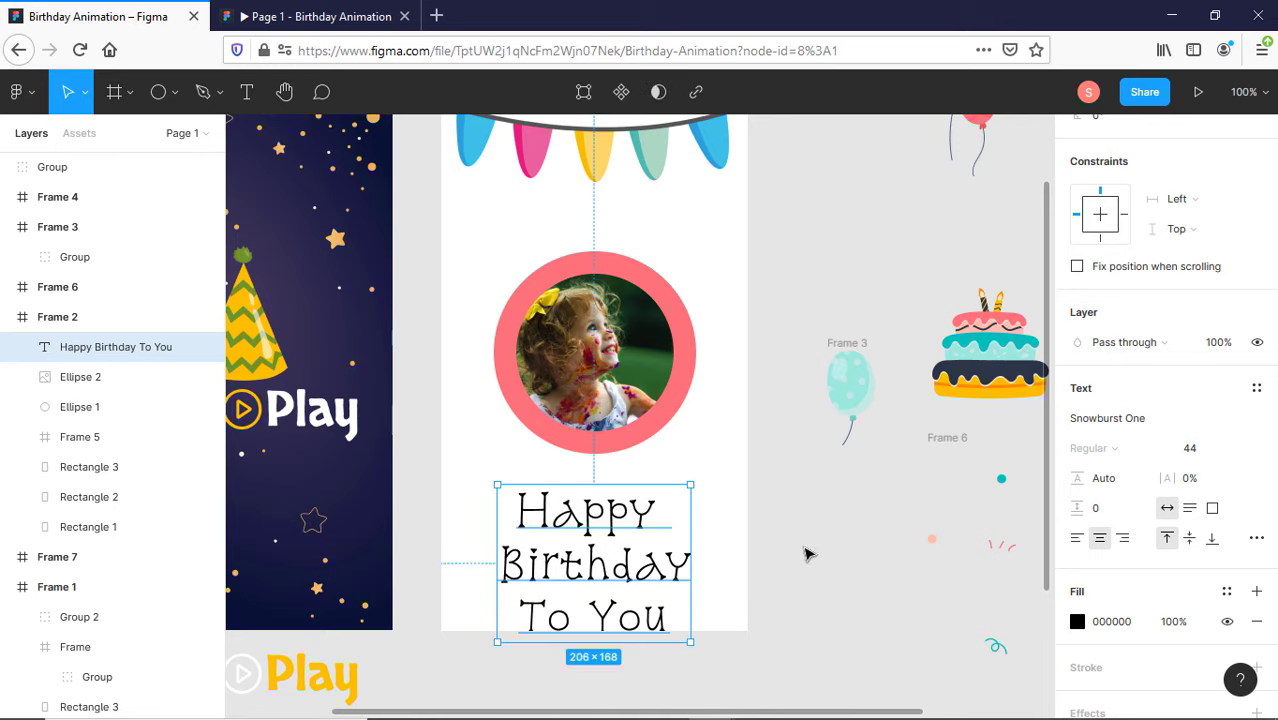
left_click_drag(766, 296, 628, 369)
- Enlarge the photo and coral ring to 188×188, raise them, and move the heading higher
left_click(636, 350)
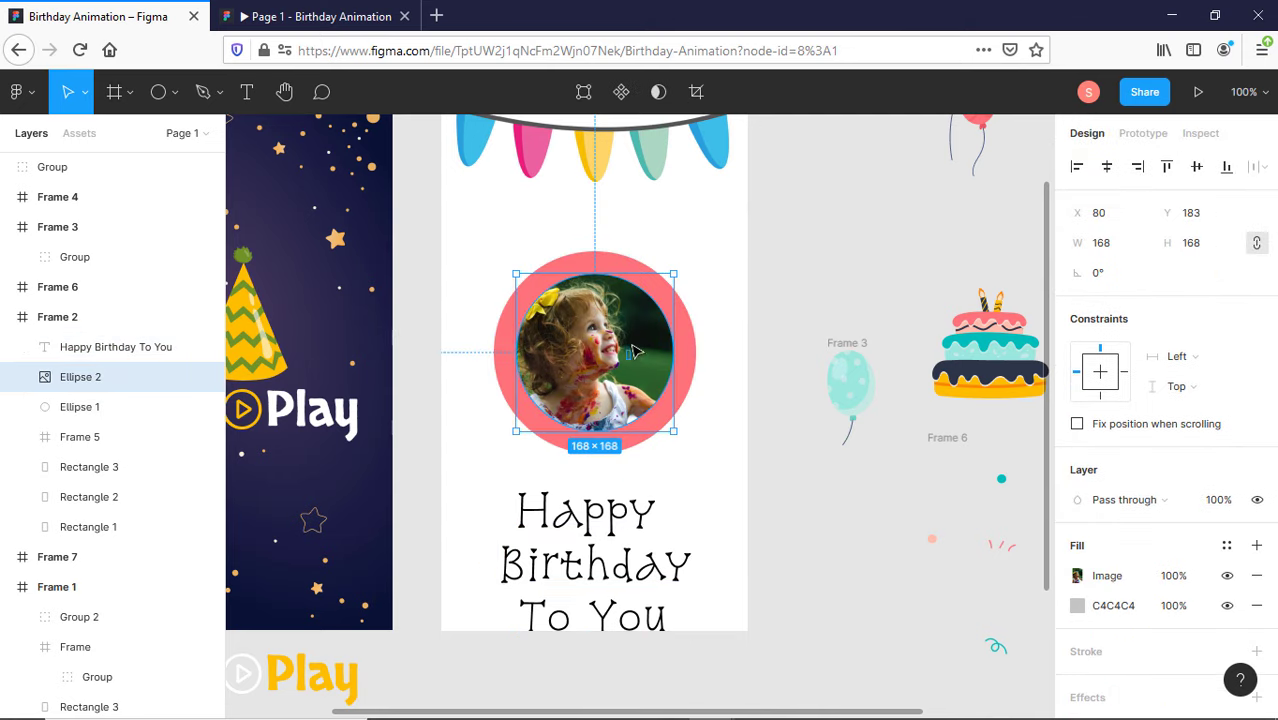
left_click_drag(725, 289, 650, 262)
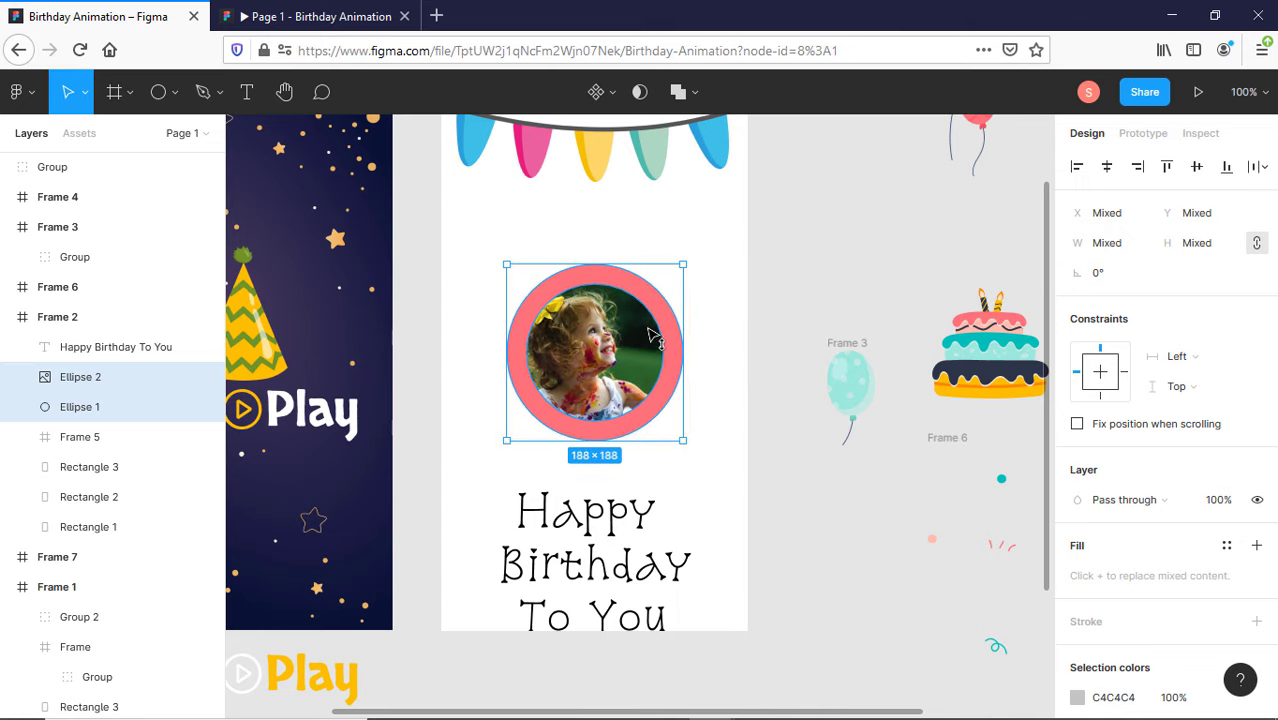
left_click_drag(655, 338, 655, 311)
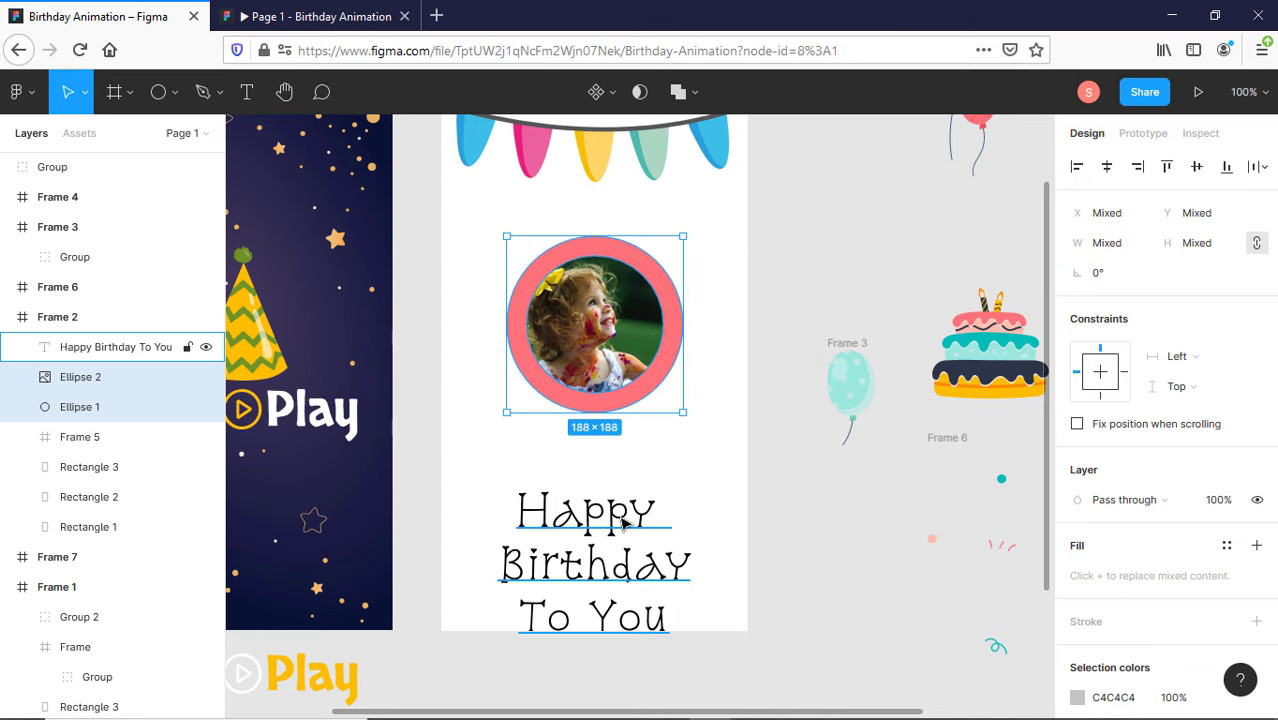
left_click_drag(622, 522, 617, 468)
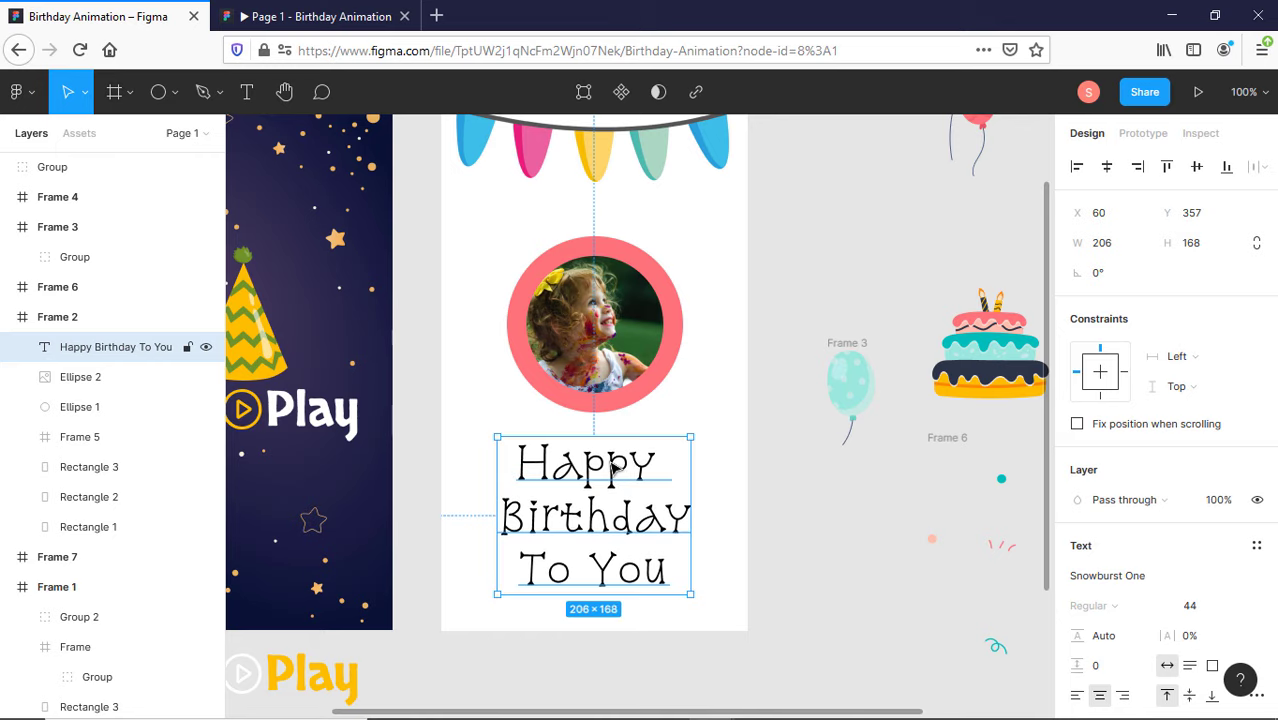
left_click(805, 485)
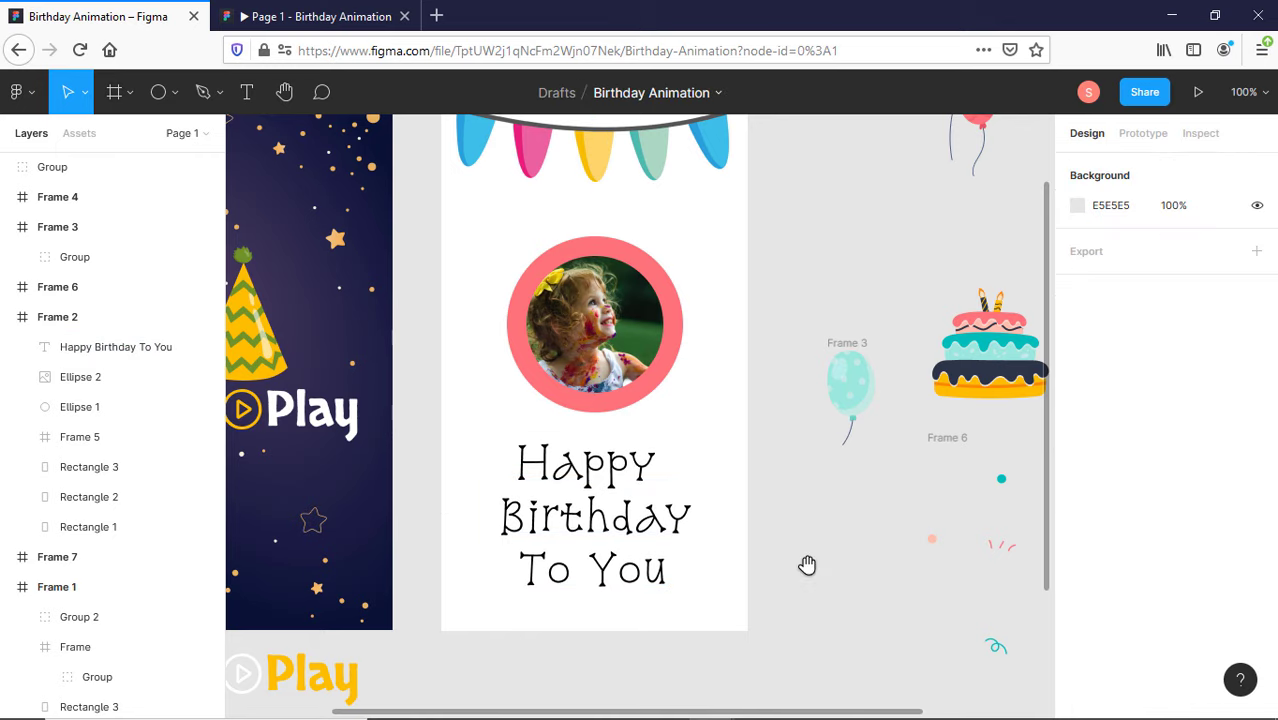
scroll(807, 562, "up", 1)
left_click_drag(645, 548, 645, 530)
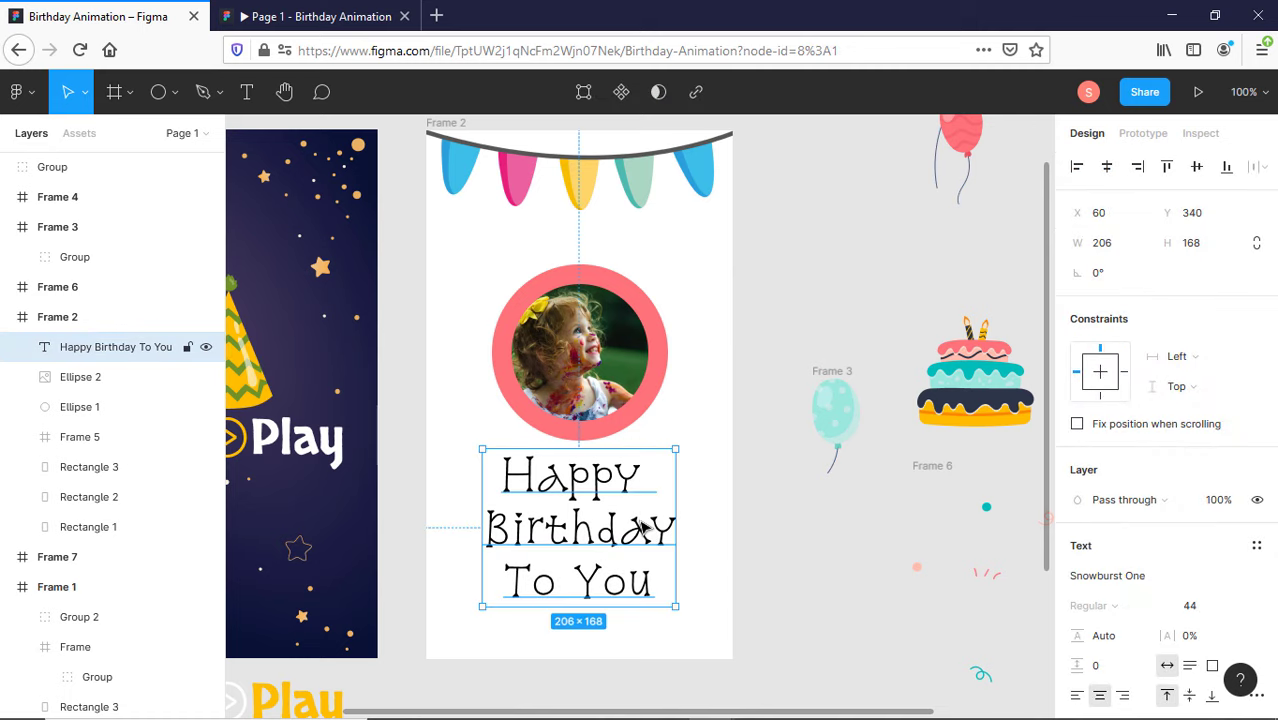
- Delete the trailing space after 'Happy' in the birthday heading
double_click(645, 530)
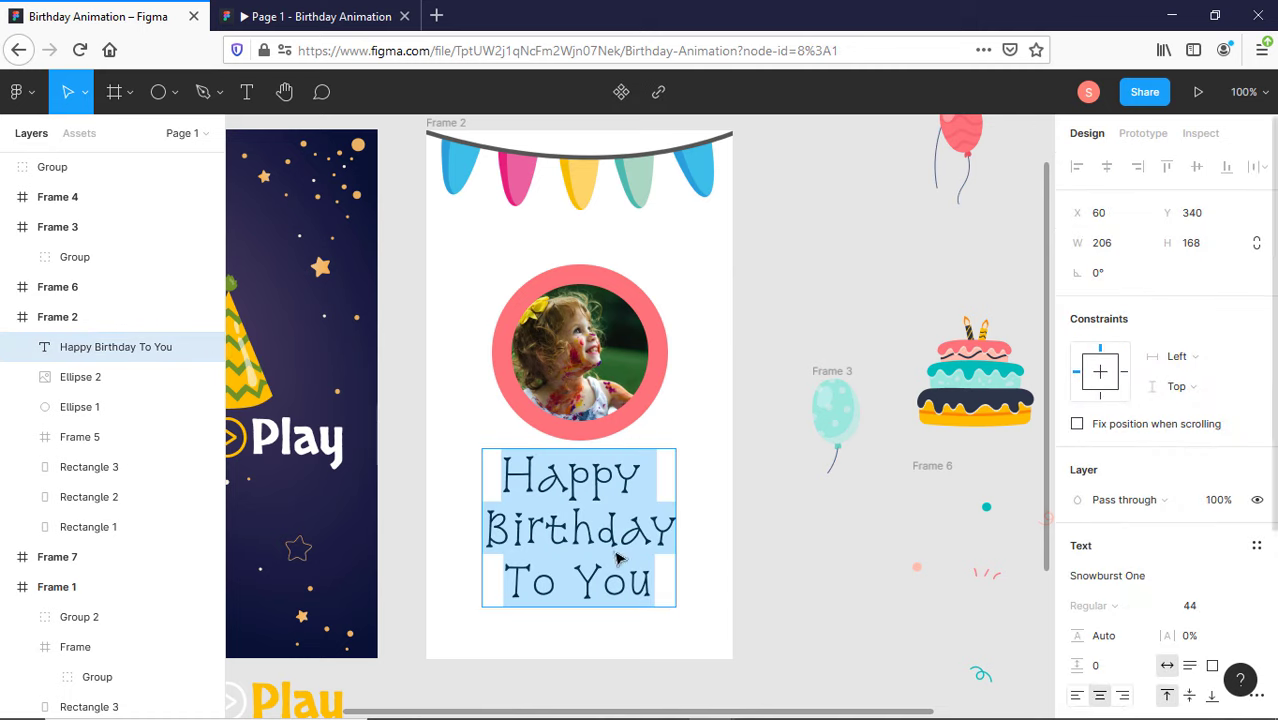
left_click(512, 528)
left_click_drag(642, 476, 700, 486)
key("BackSpace")
key("Escape")
scroll(822, 519, "up", 2)
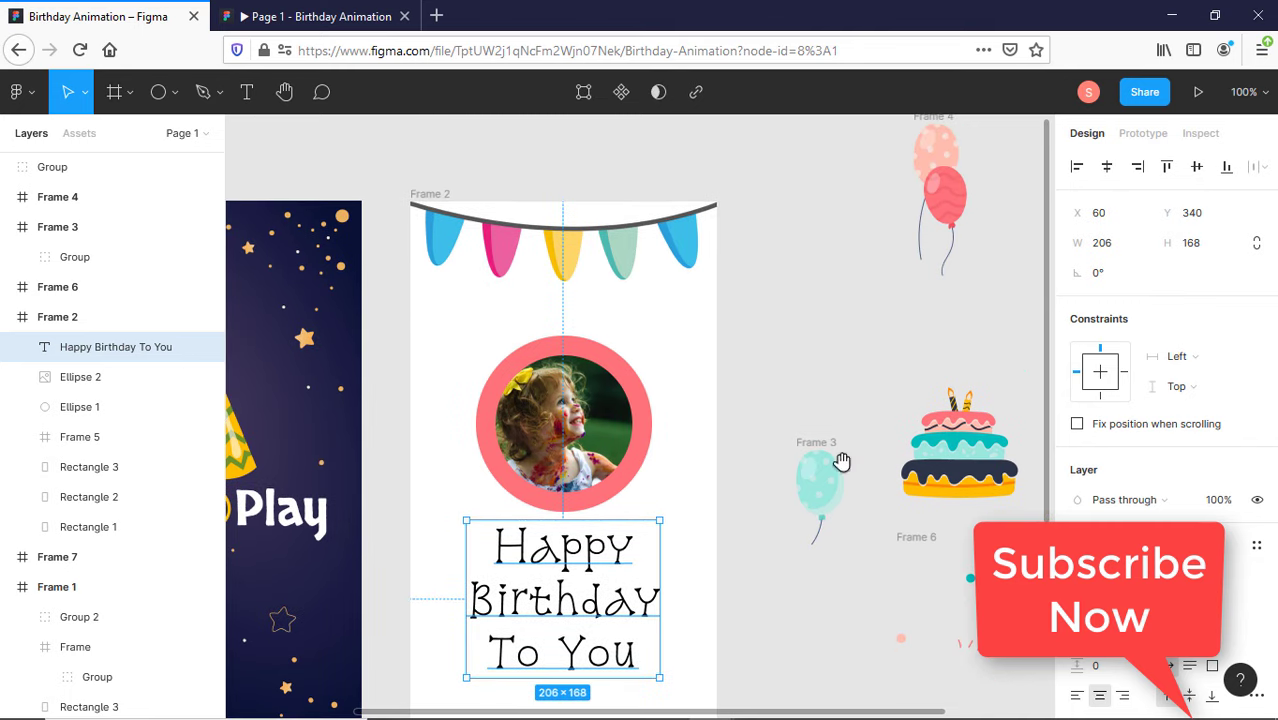
left_click_drag(880, 350, 955, 165)
- Place the Frame 4 pink balloons at the card's top right, nudging them into position
left_click(1000, 187)
scroll(1005, 230, "up", 1)
left_click(57, 197)
left_click_drag(940, 230, 680, 334)
key("Right")
key("Up")
key("Up")
- Move the teal balloon left of the photo and drag the Frame 6 confetti onto the card
scroll(745, 290, "down", 3)
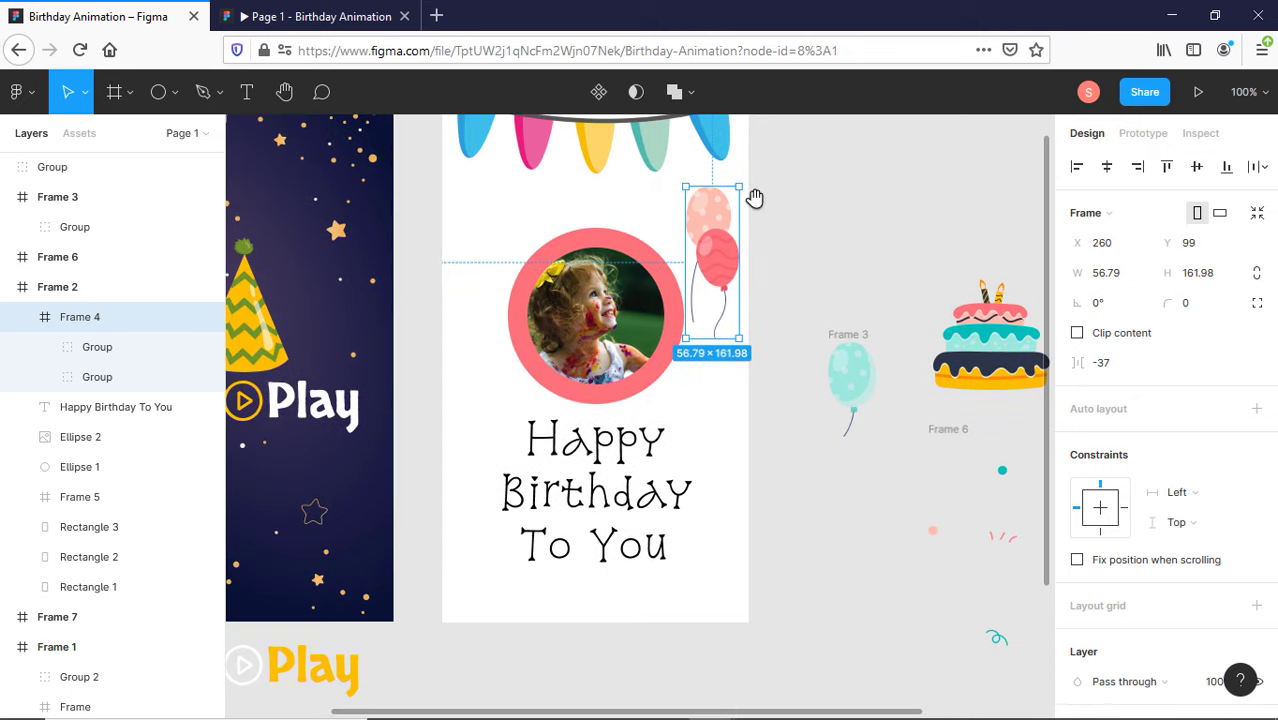
left_click_drag(852, 330, 480, 352)
left_click(826, 568)
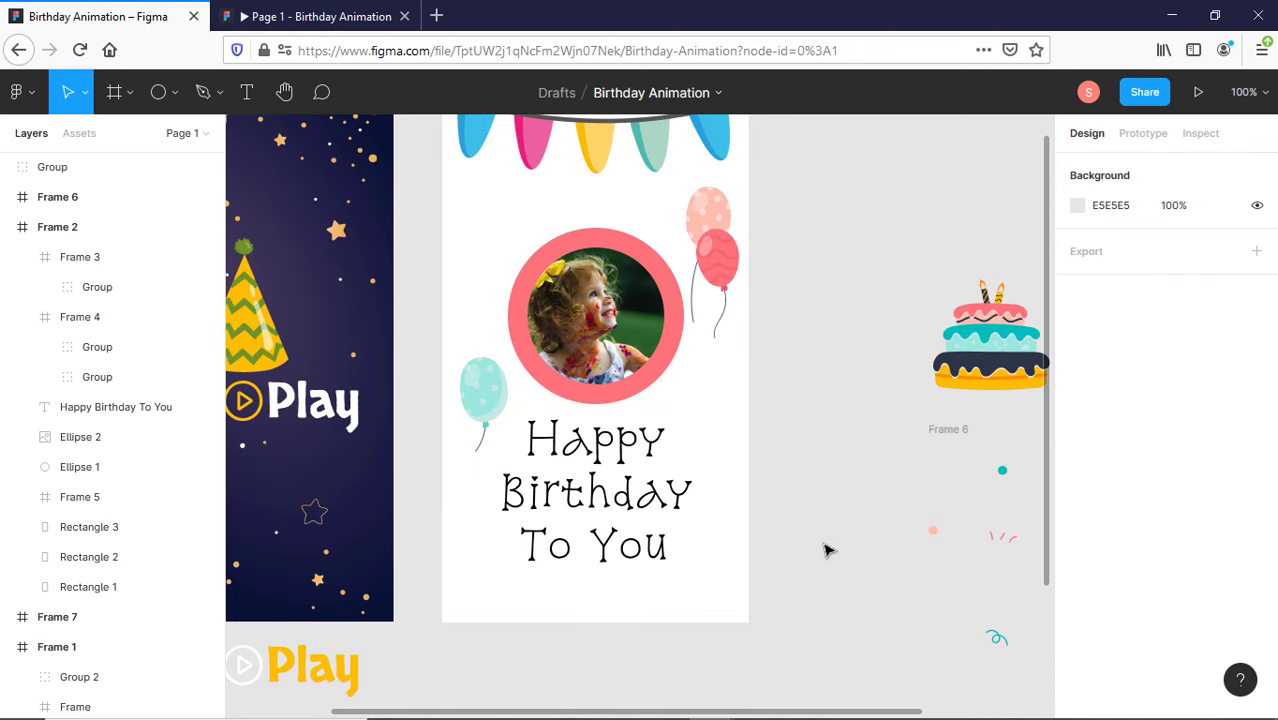
scroll(826, 550, "right", 3)
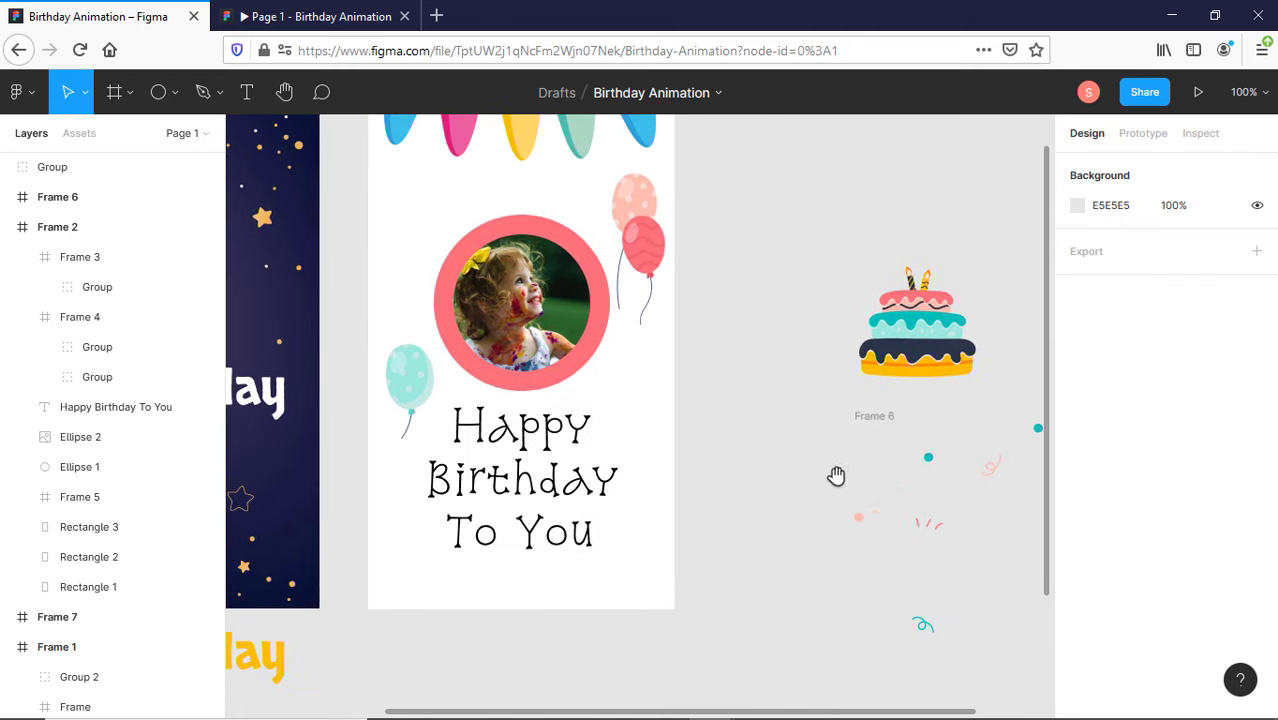
left_click_drag(930, 460, 450, 191)
- Nudge the confetti into place and send it back behind the balloons and Rectangle 1
key("Down")
key("Down")
key("Down")
key("Down")
key("Down")
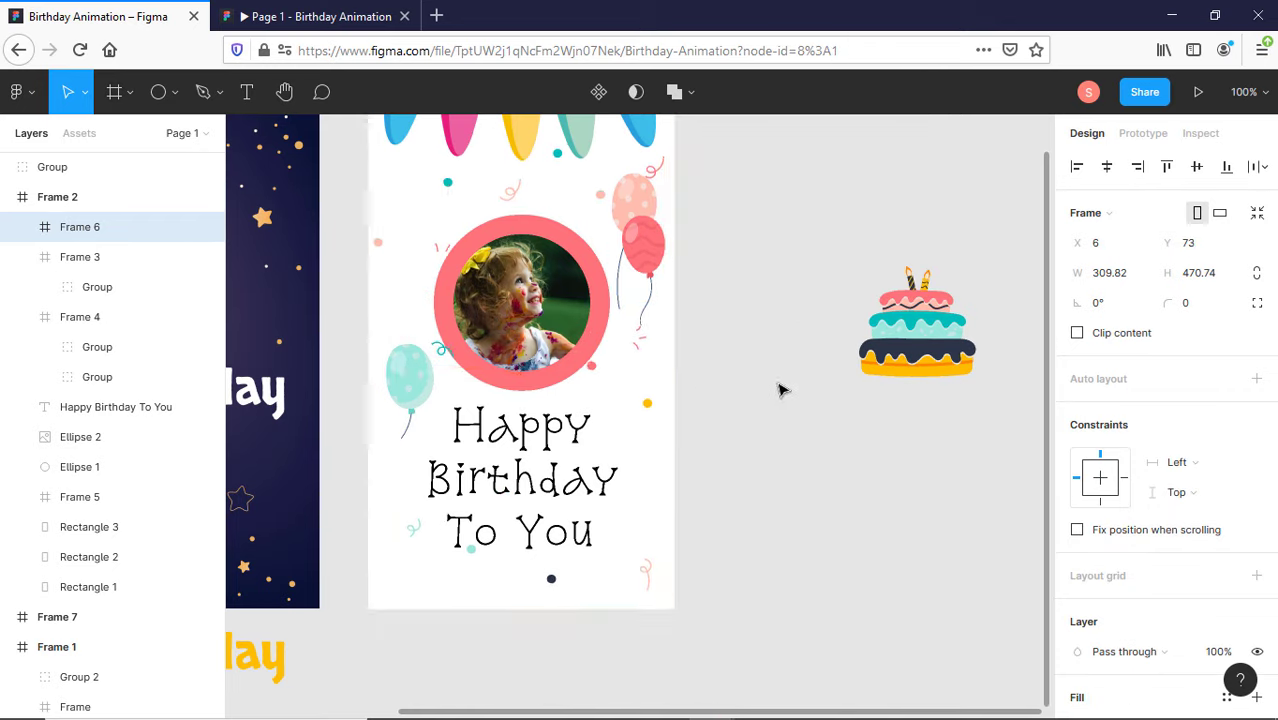
key("Down")
left_click_drag(779, 385, 864, 452)
key("Up")
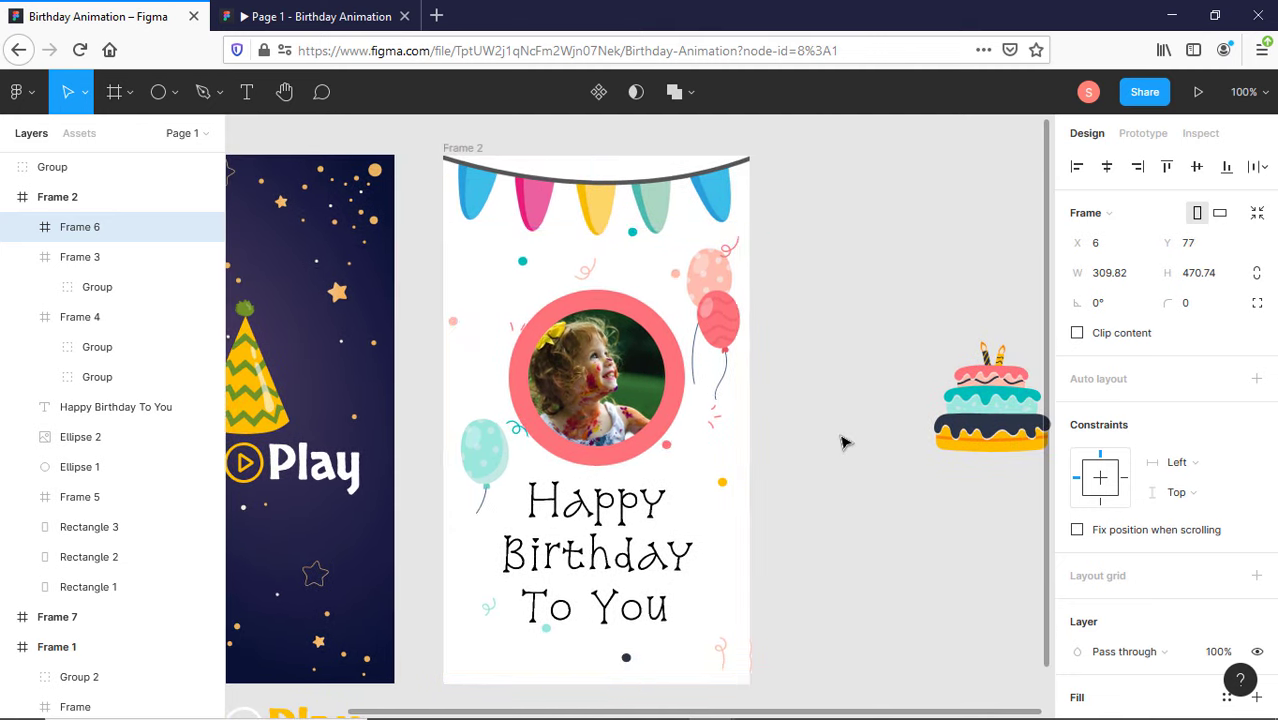
key("Up")
key("Up")
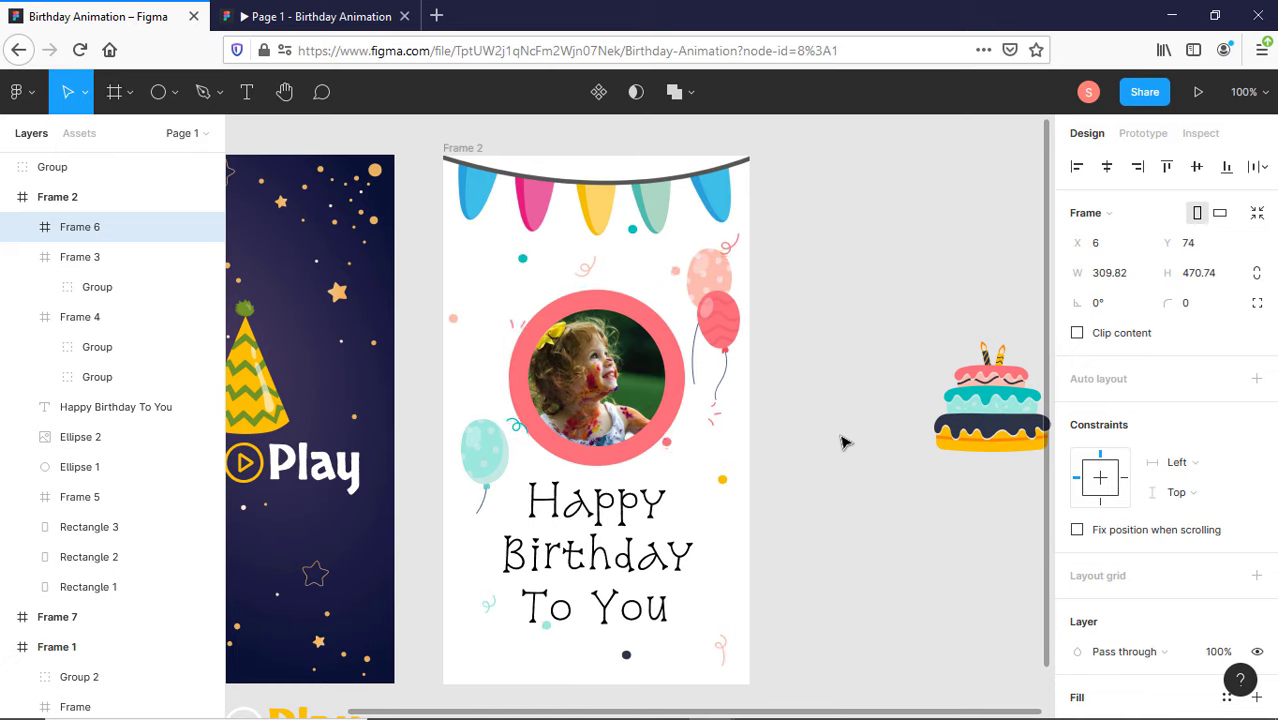
key("ctrl+bracketleft")
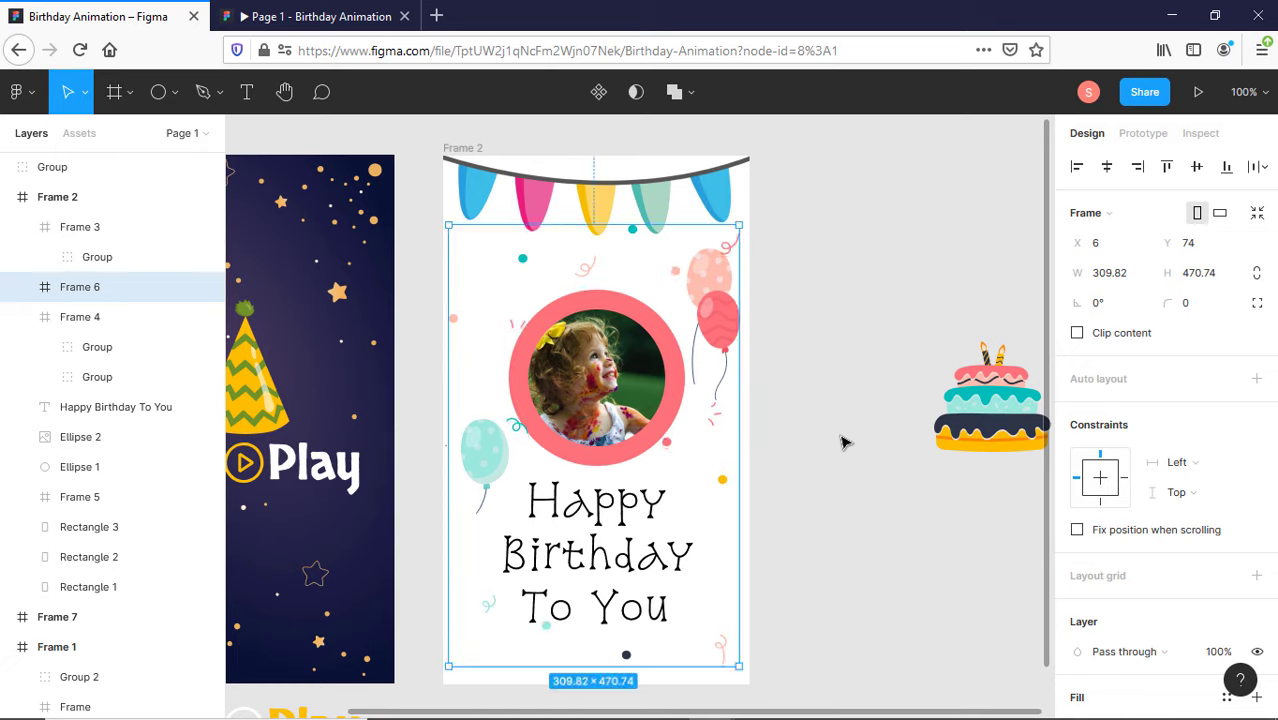
key("ctrl+bracketleft")
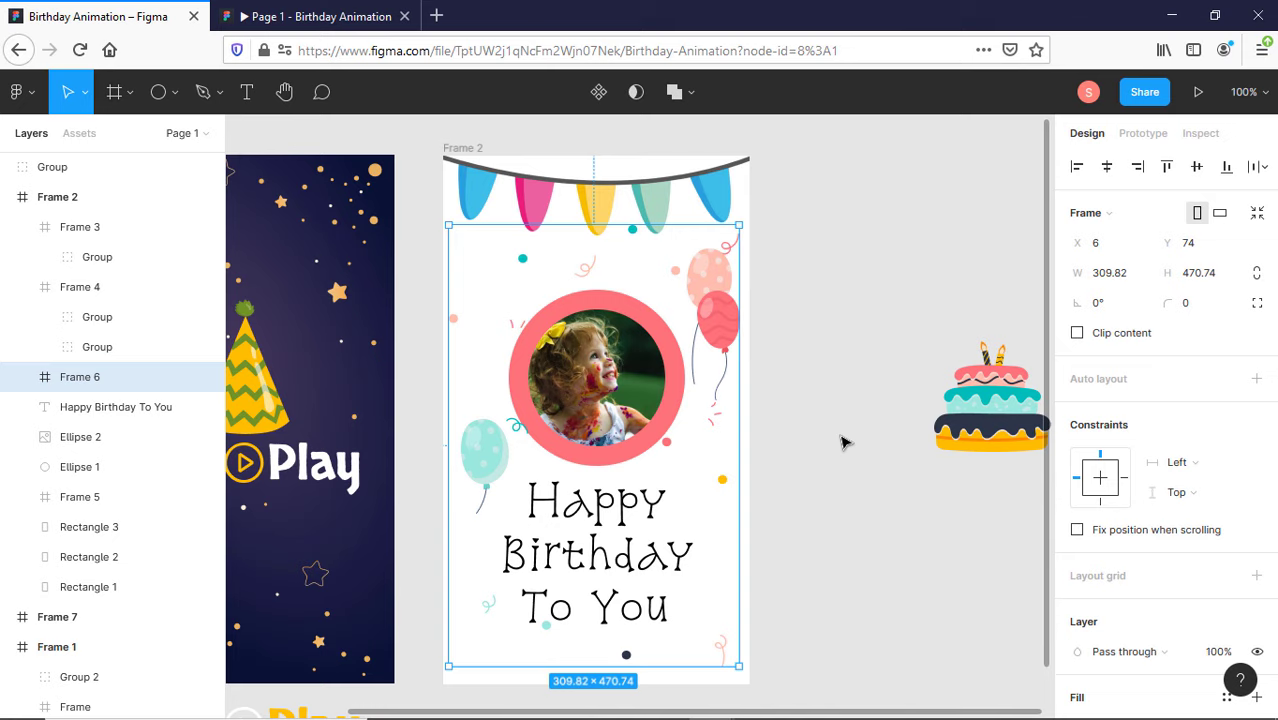
key("ctrl+bracketleft")
key("ctrl+bracketleft")
key("ctrl+bracketleft")
key("ctrl+bracketleft")
key("ctrl+bracketleft")
key("ctrl+bracketleft")
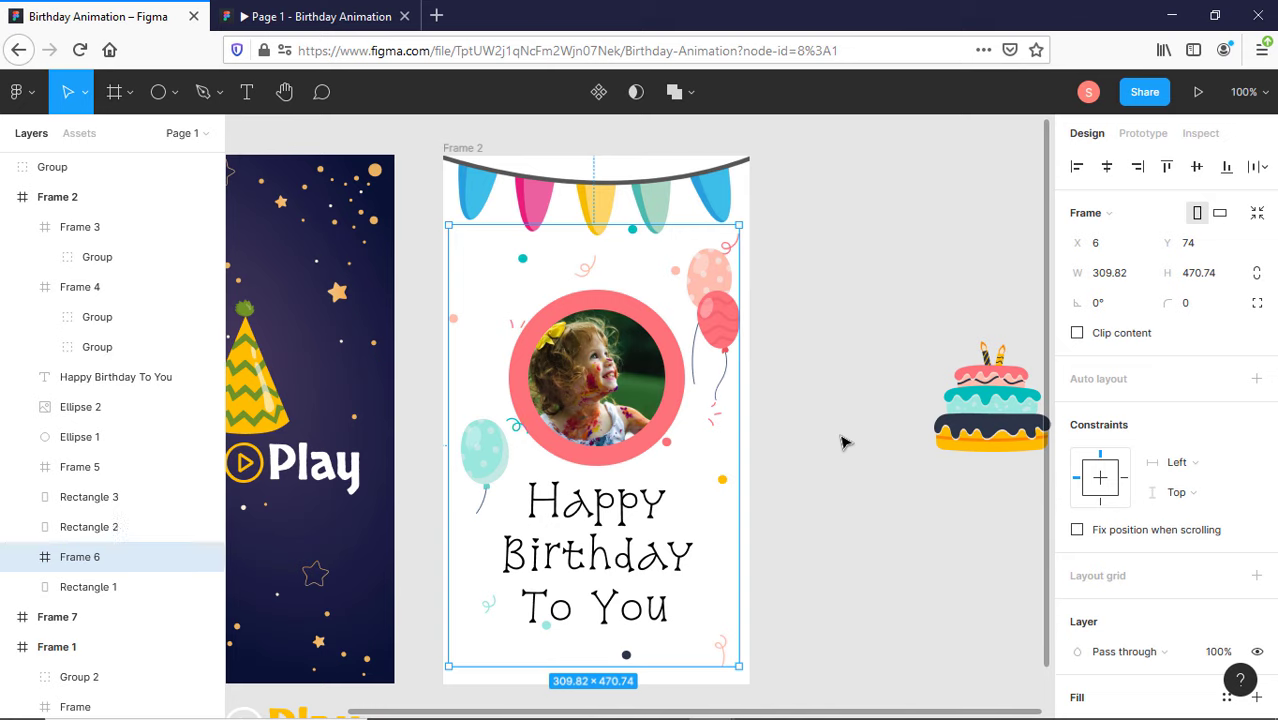
key("ctrl+bracketleft")
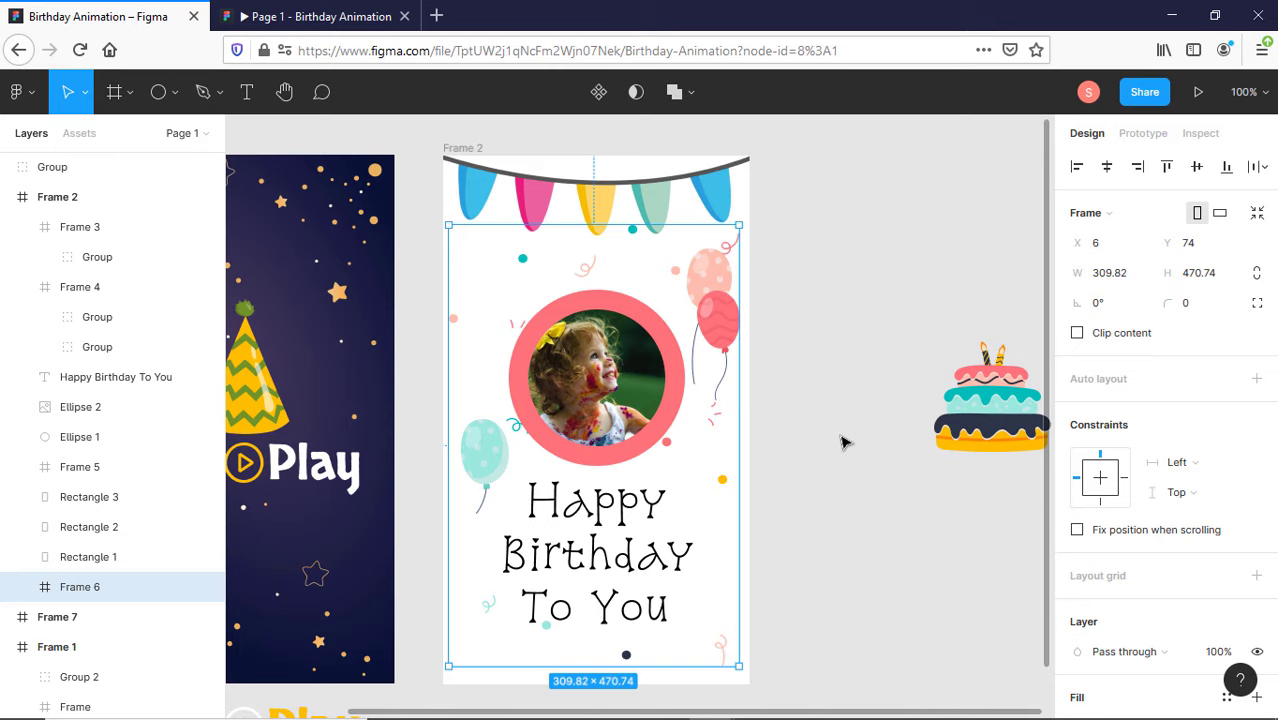
- Delete the cake illustration from the birthday card
left_click(841, 442)
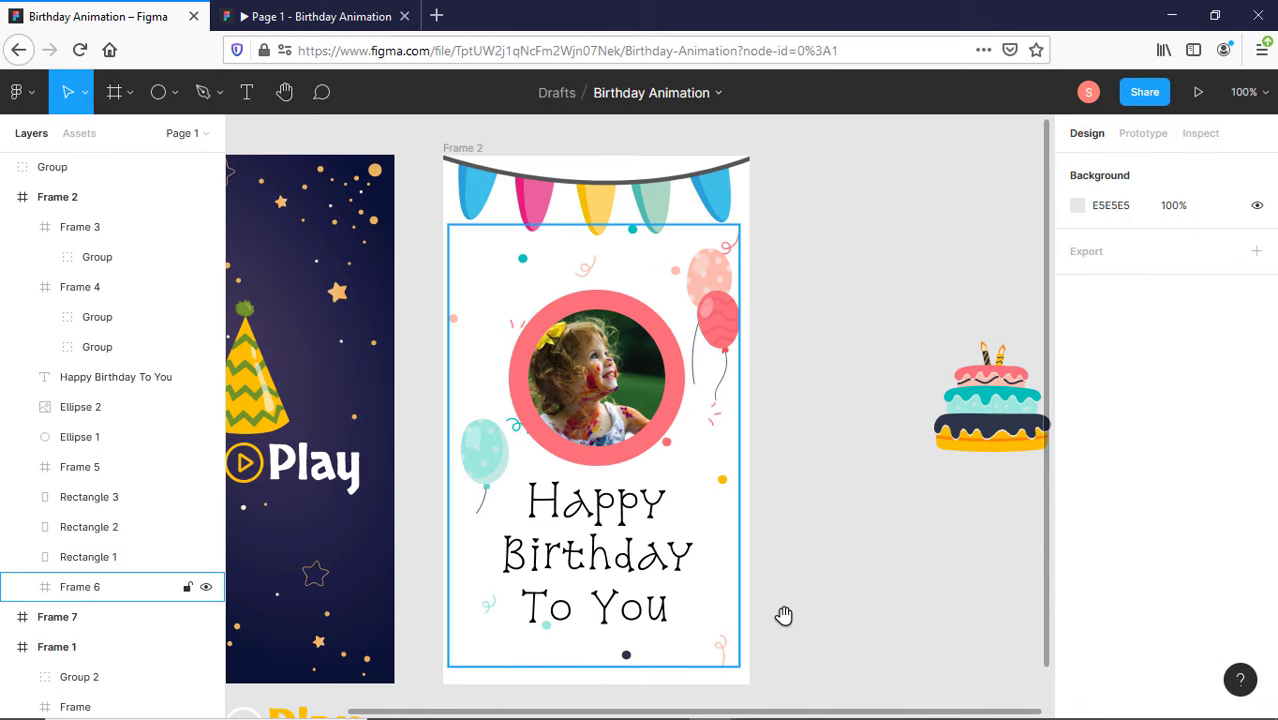
left_click_drag(793, 609, 741, 571)
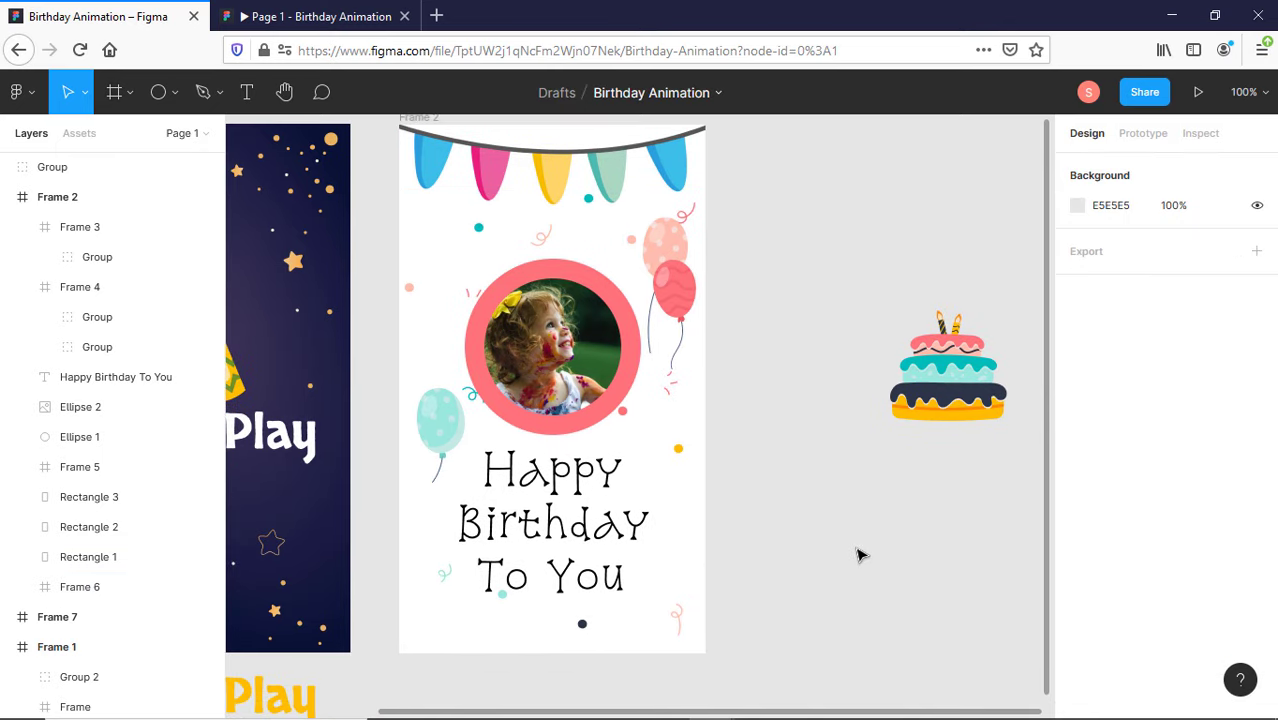
left_click(927, 426)
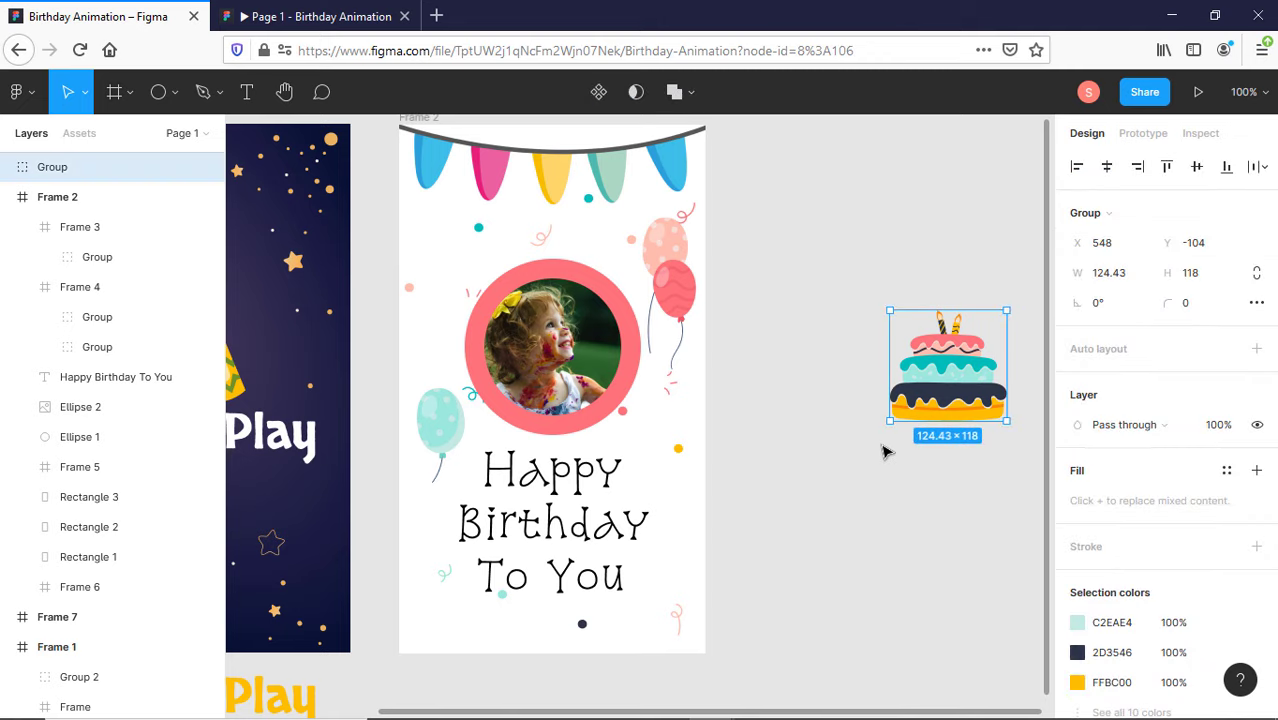
key("Delete")
mouse_move(750, 485)
left_mouse_down()
mouse_move(779, 479)
mouse_move(765, 491)
left_mouse_up()
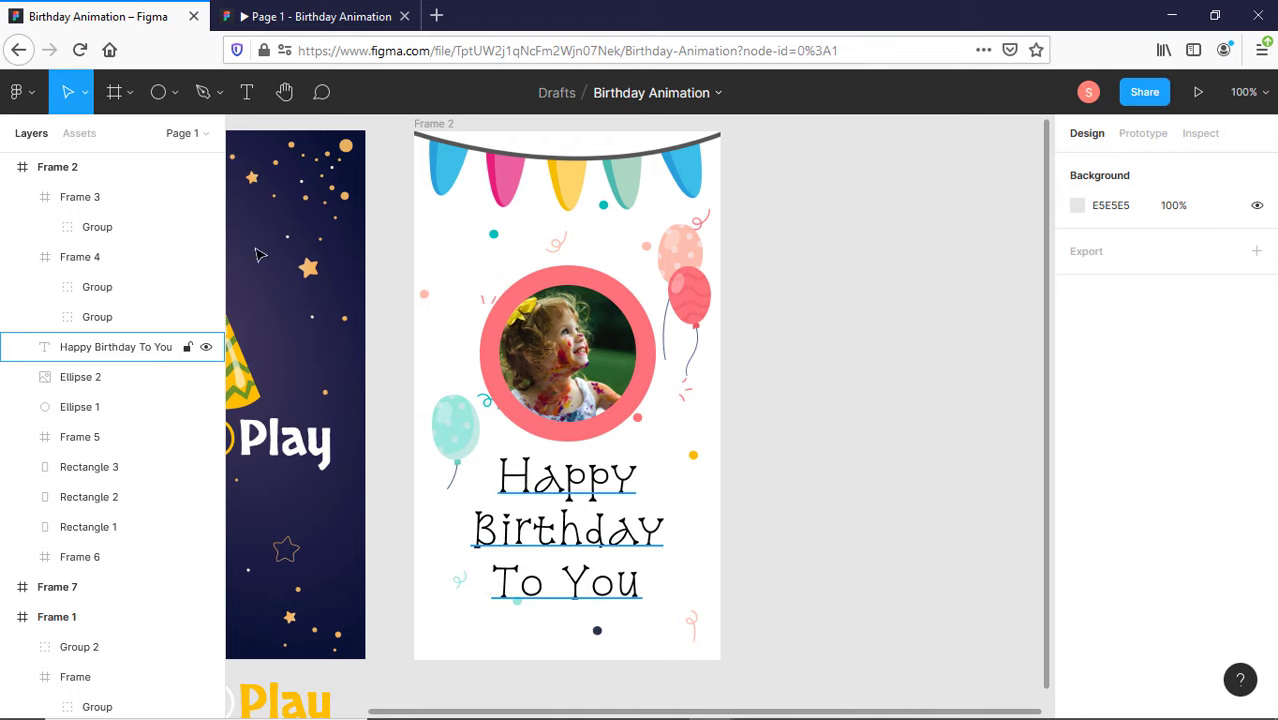
- Draw a small circle at Frame 2's bottom-left corner
left_click(160, 93)
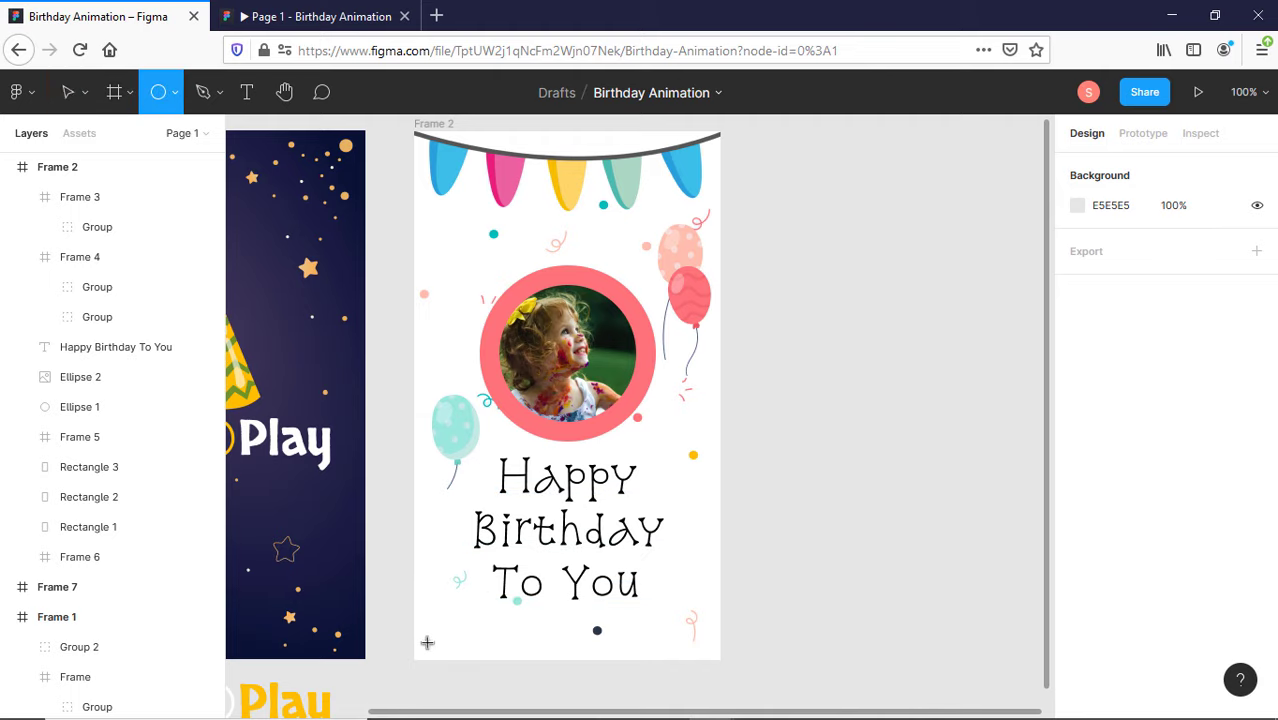
left_click_drag(424, 652, 478, 686)
left_click(785, 585)
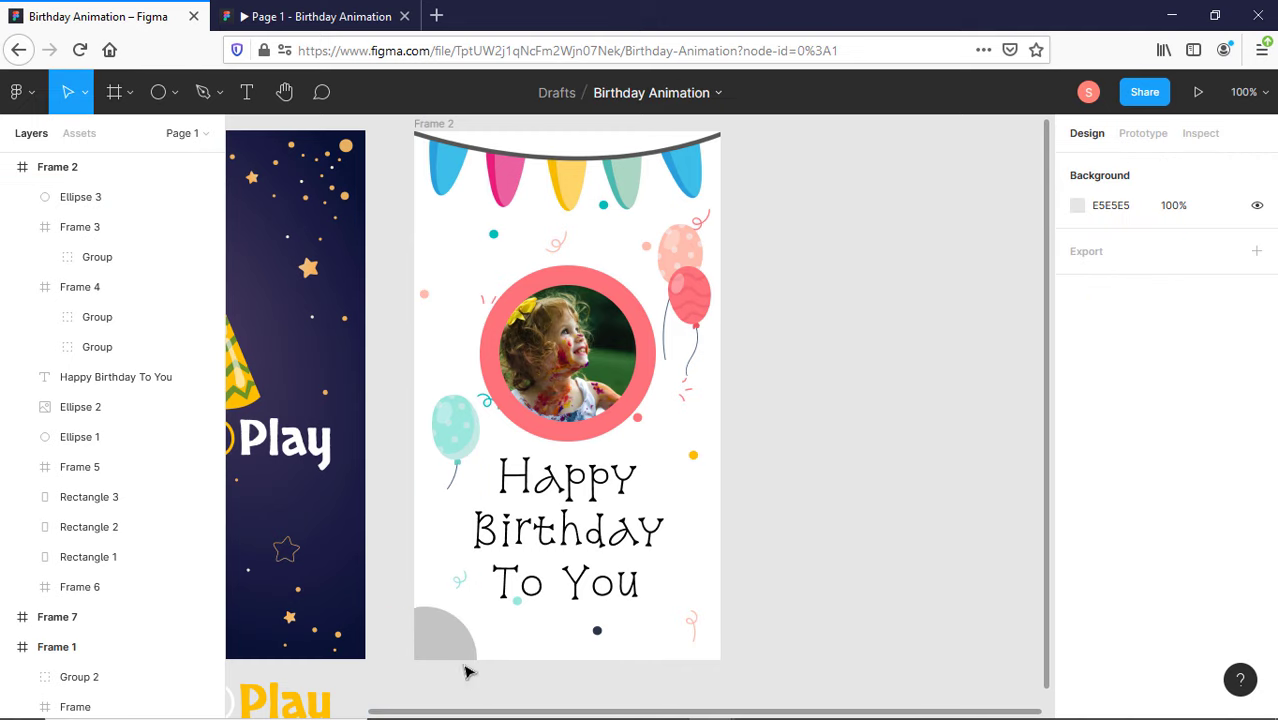
left_click_drag(446, 642, 463, 641)
left_click(819, 576)
left_click(482, 645)
- Fill the circle with the card's coral red using the colour picker
key("i")
left_click(645, 425)
left_click(891, 540)
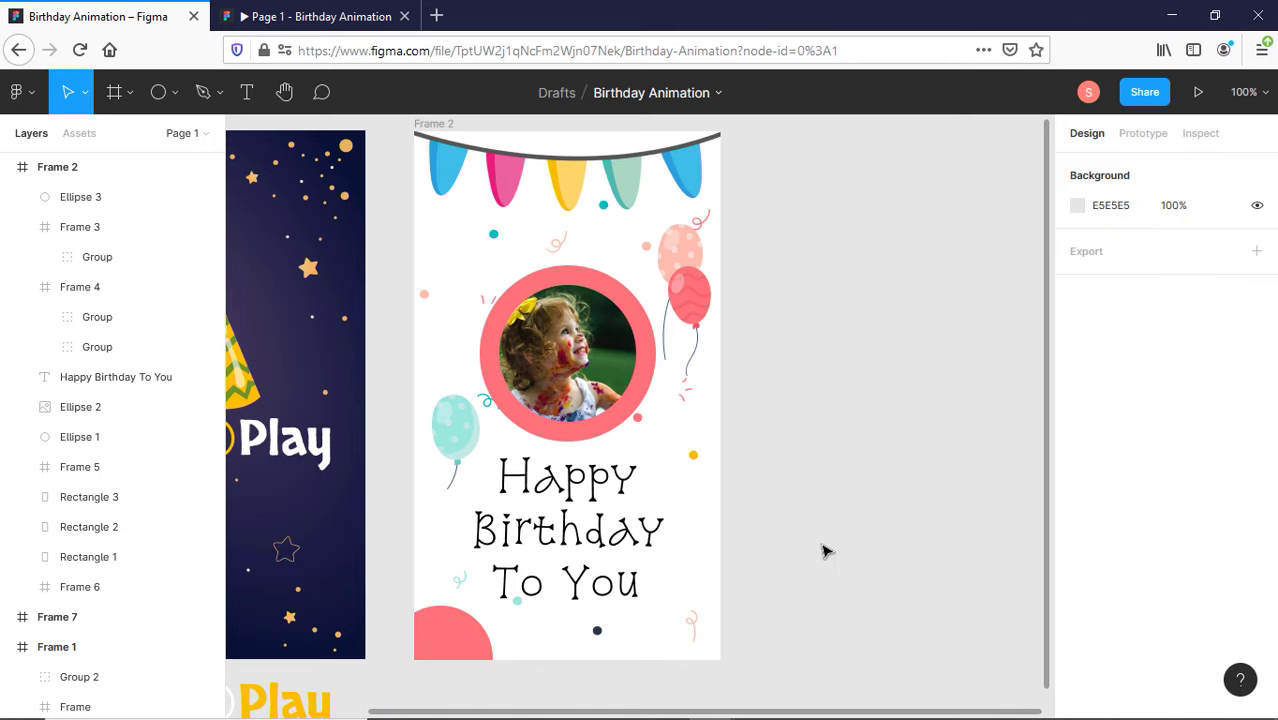
left_click_drag(804, 536, 804, 562)
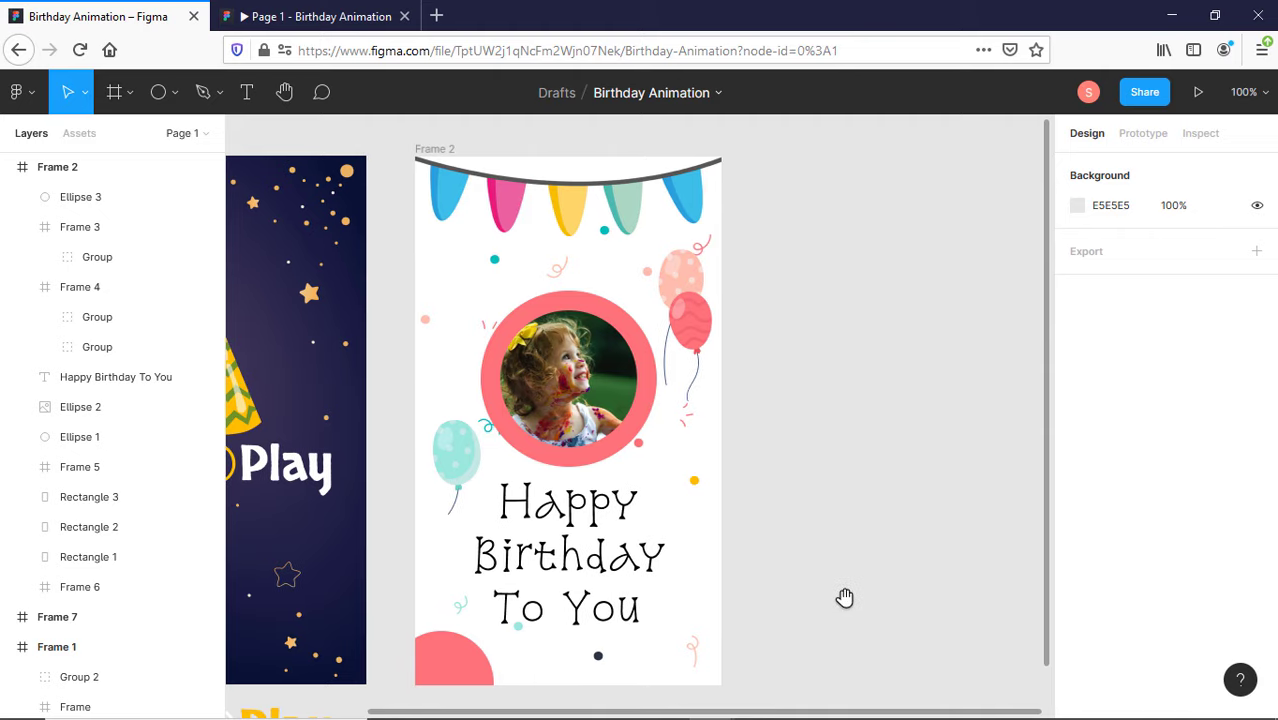
left_click_drag(554, 476, 766, 467)
- Check the Let's Play screen in the prototype preview, then select the Let's Play group
left_click(277, 8)
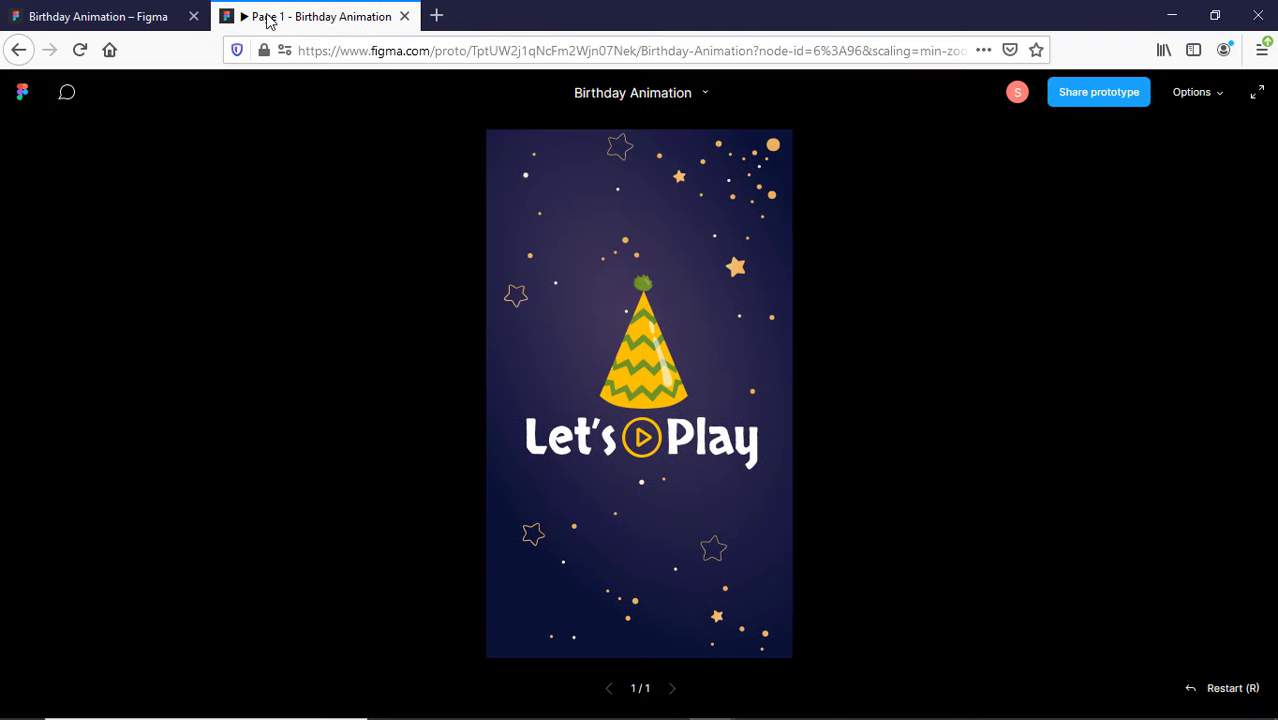
mouse_move(645, 447)
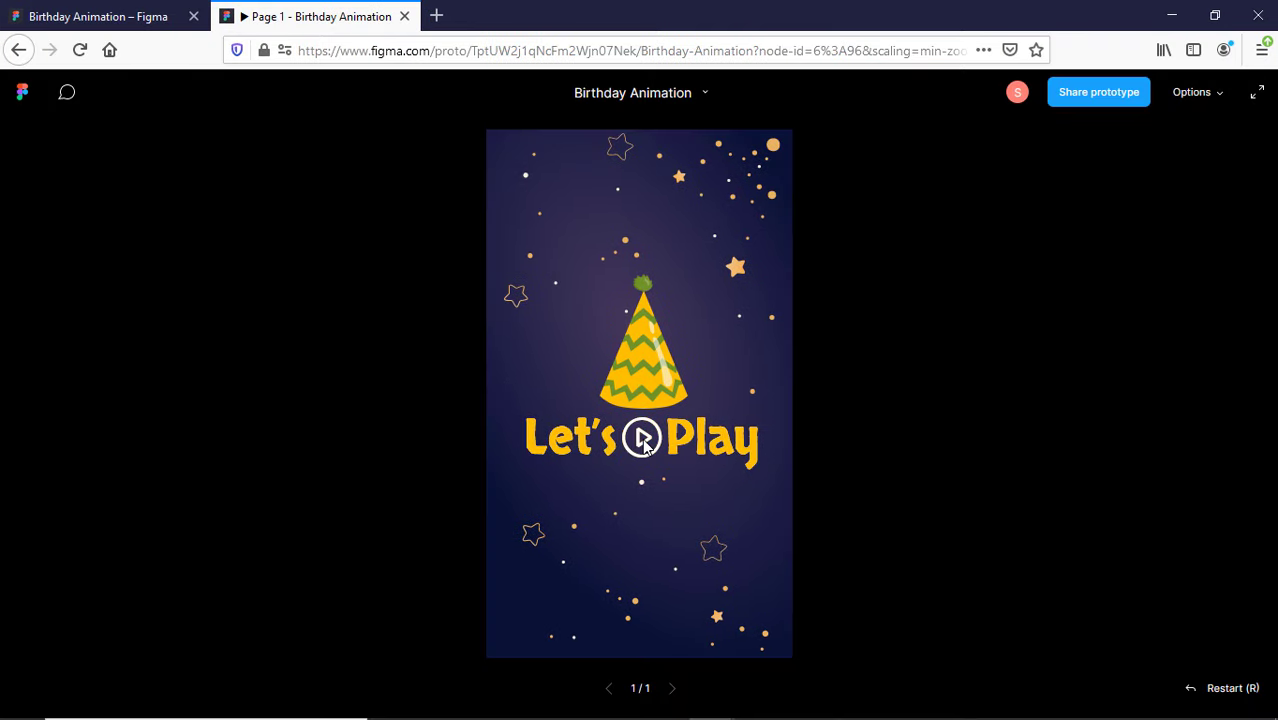
left_click(114, 9)
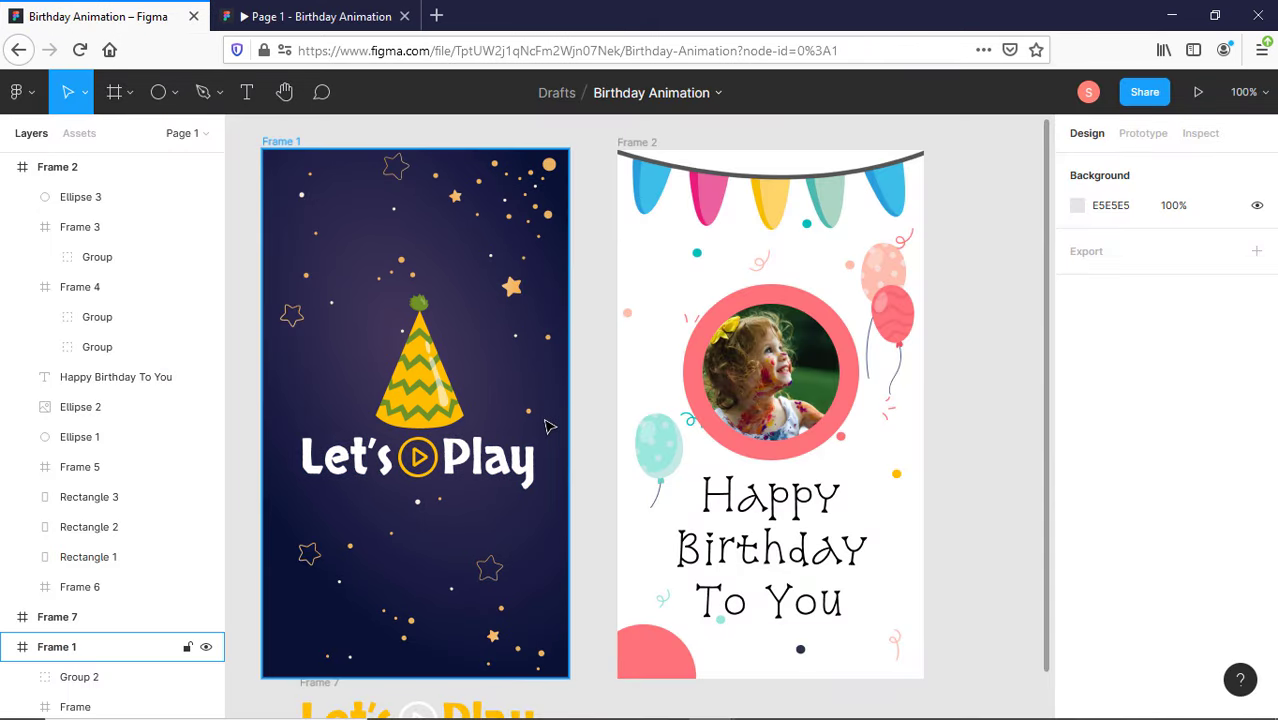
left_click(443, 456)
left_click(443, 456)
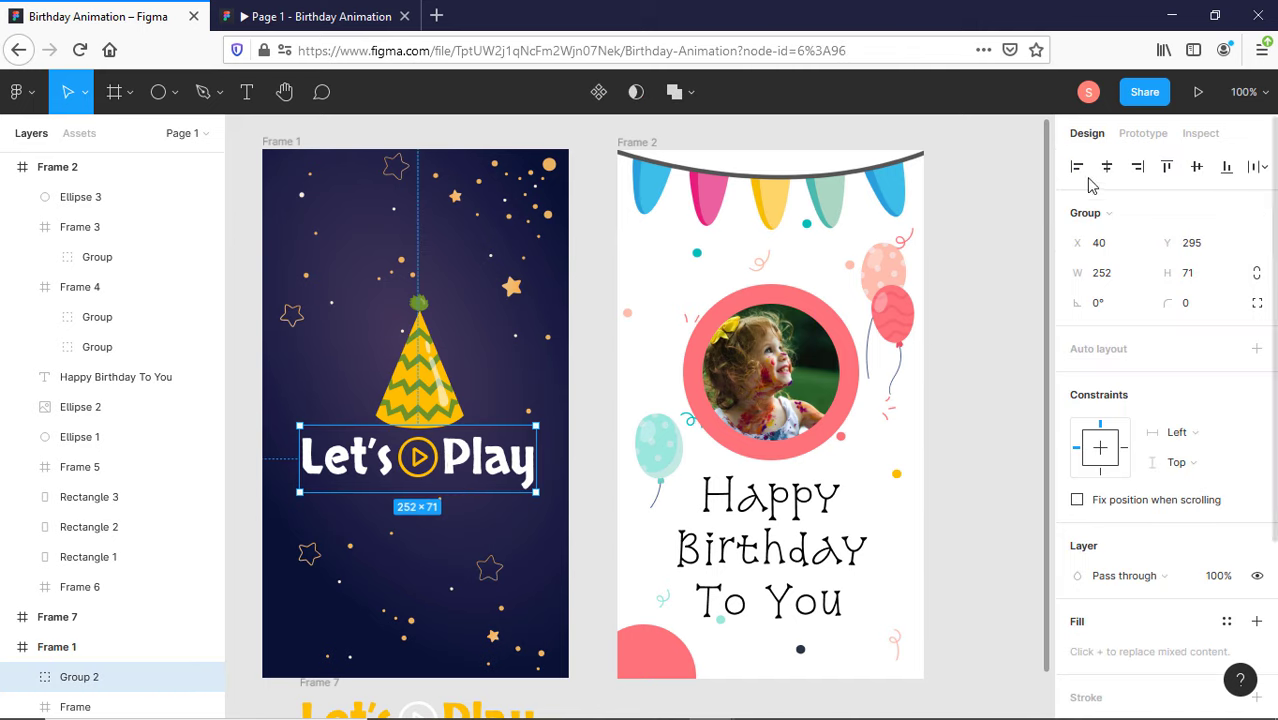
- Link Frame 7 to Frame 2 with a Smart animate, Ease in and out interaction
left_click(1130, 146)
left_click(990, 300)
scroll(513, 680, "down", 1)
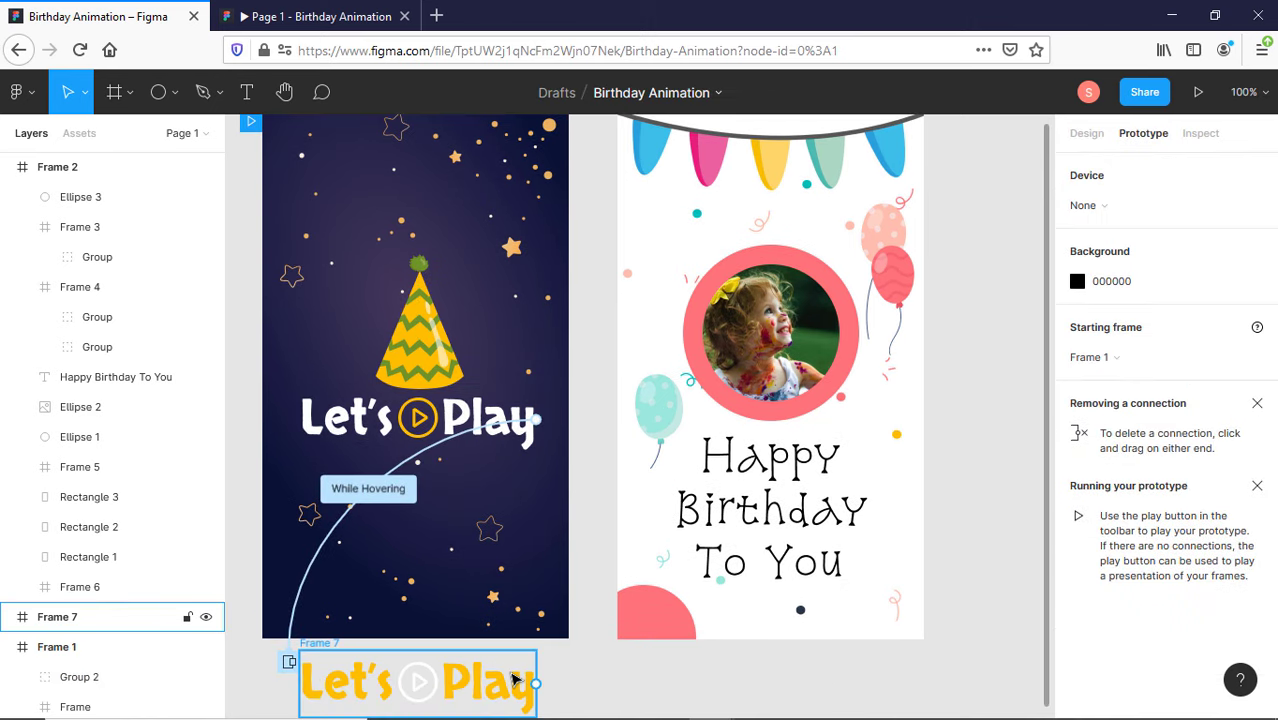
left_click(513, 680)
left_click_drag(536, 683, 633, 371)
scroll(630, 425, "down", 3)
scroll(665, 580, "down", 1)
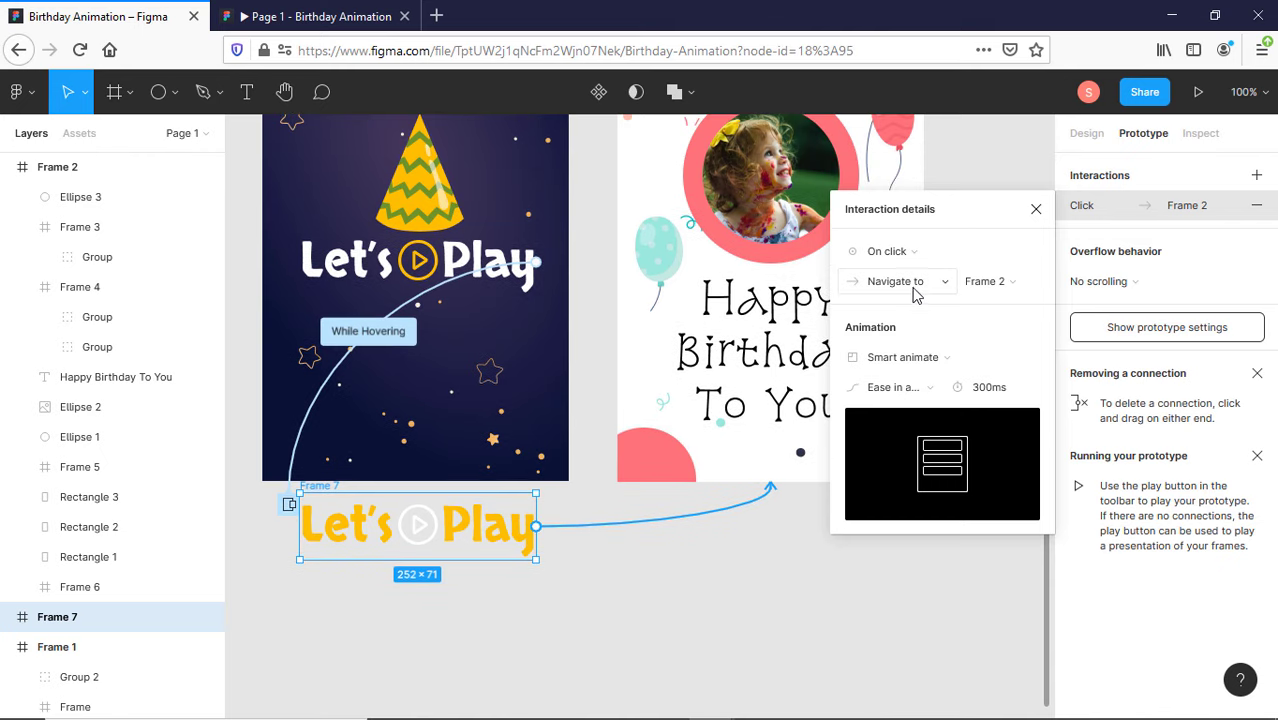
left_click(905, 358)
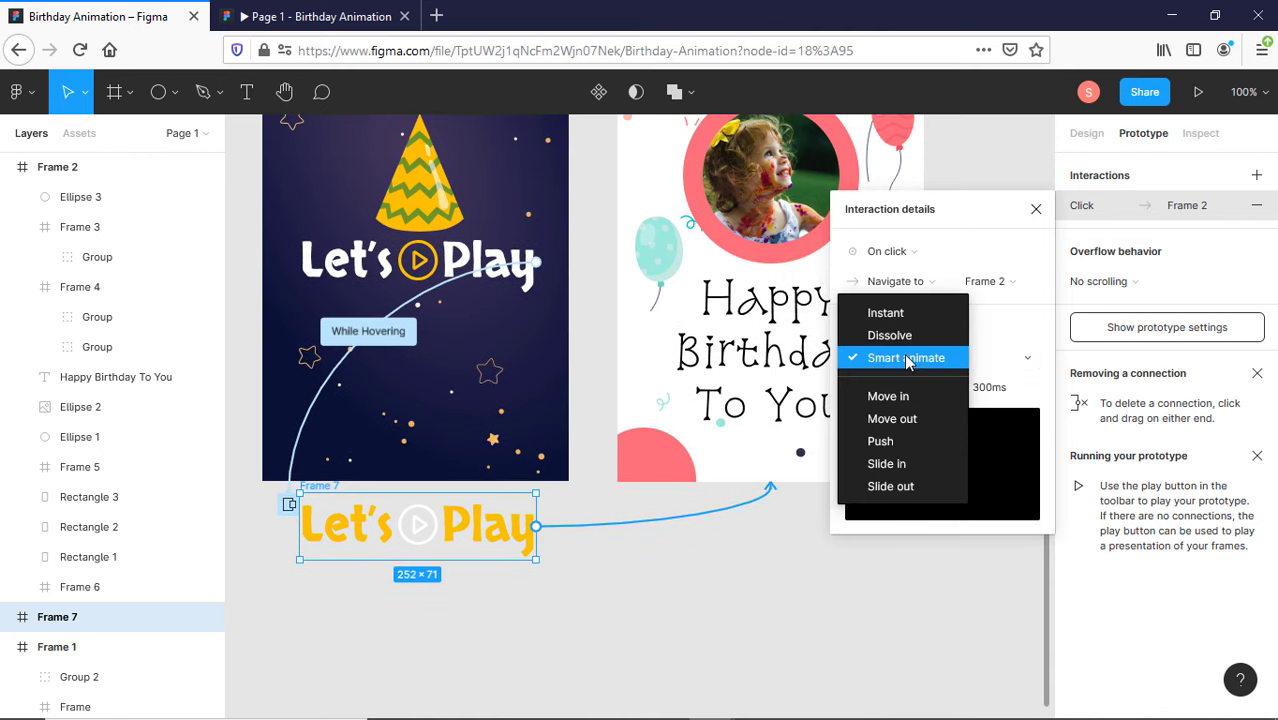
left_click(905, 357)
left_click(906, 389)
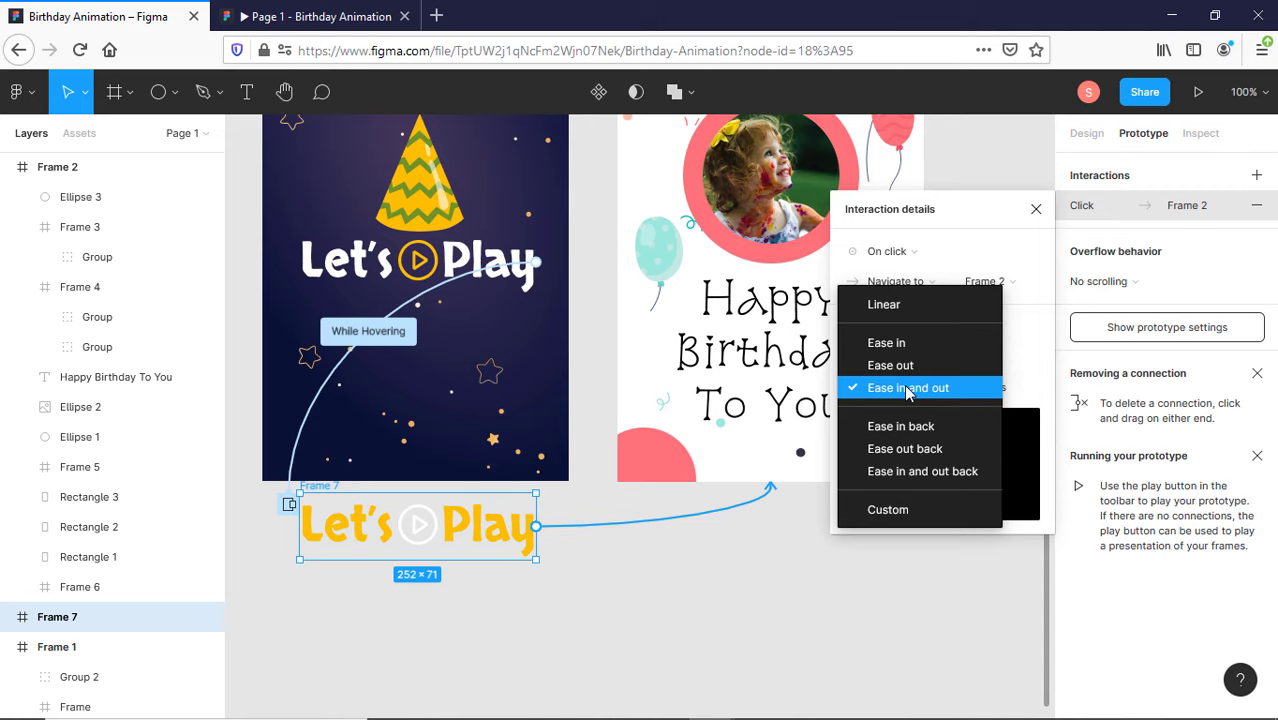
left_click(907, 389)
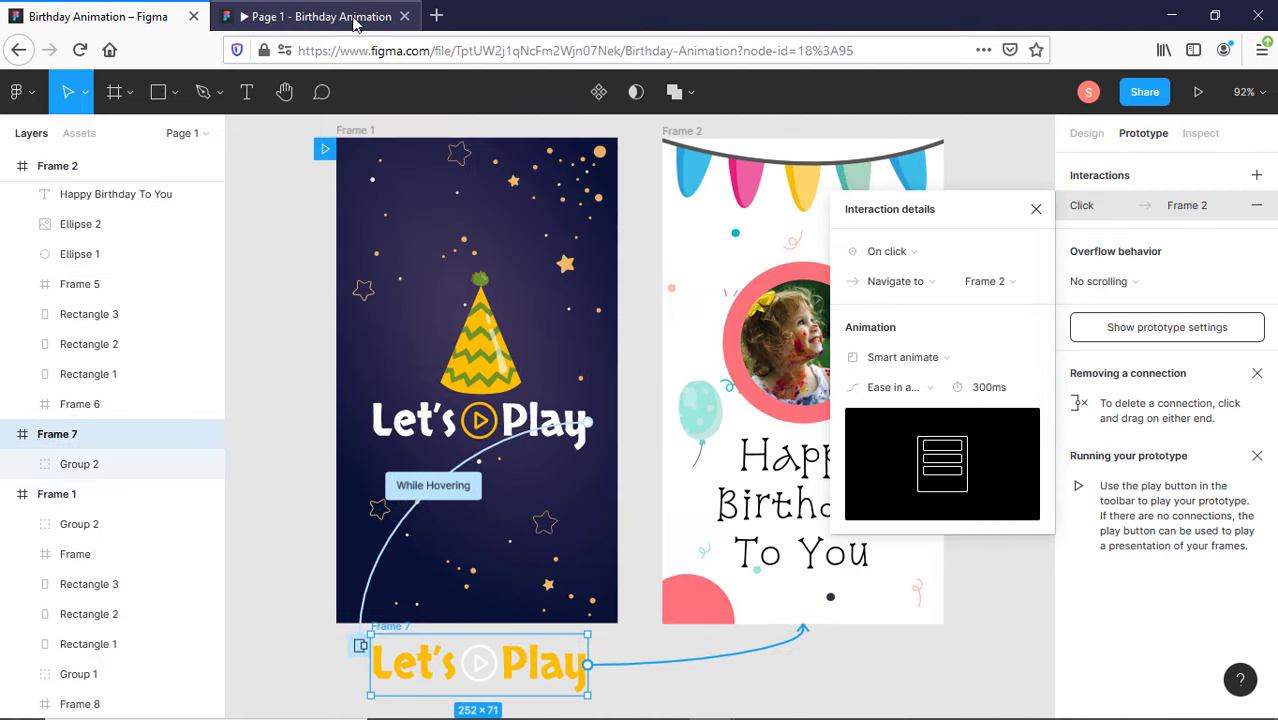
- Test the Let's Play transition in the prototype preview, then close the interaction details
left_click(355, 20)
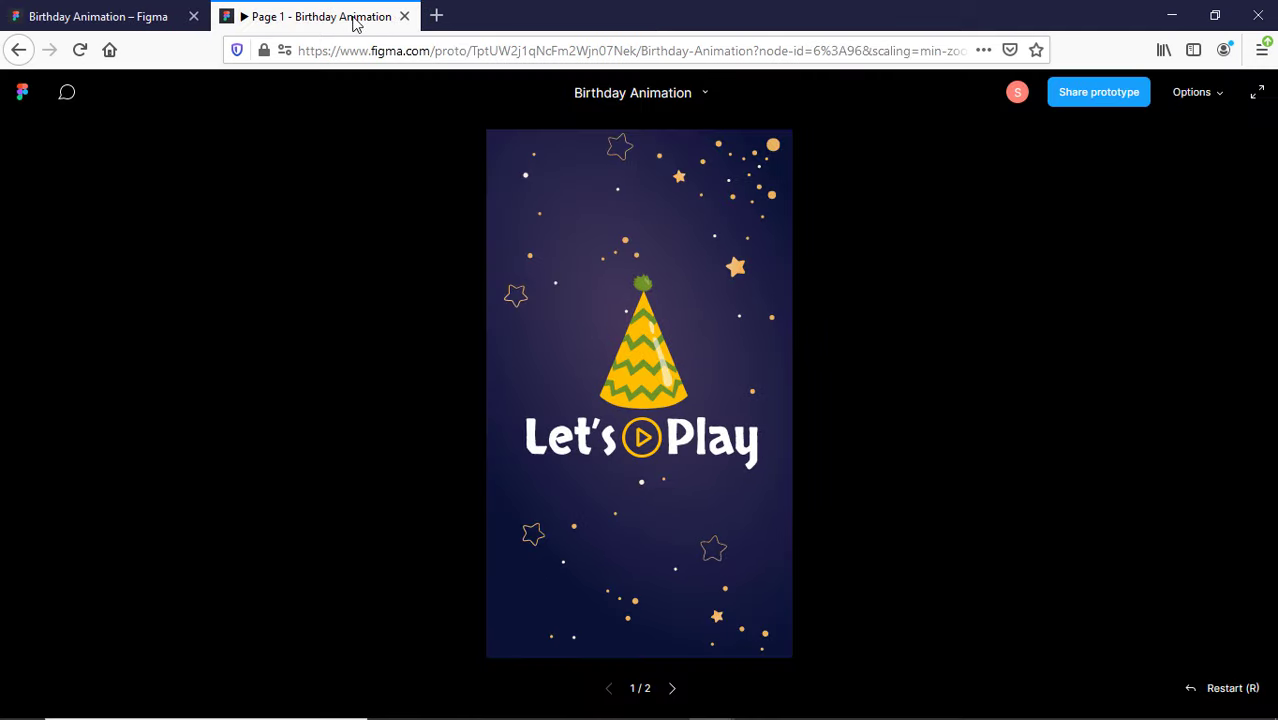
left_click(670, 463)
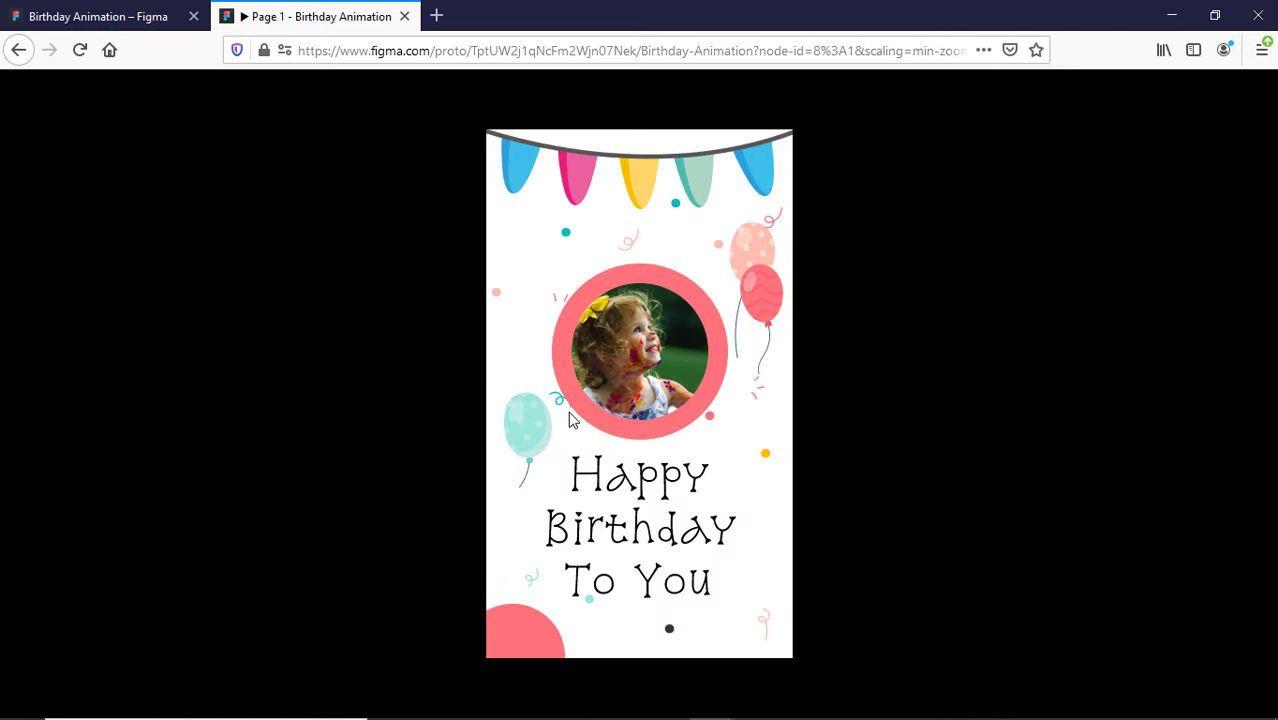
left_click(97, 18)
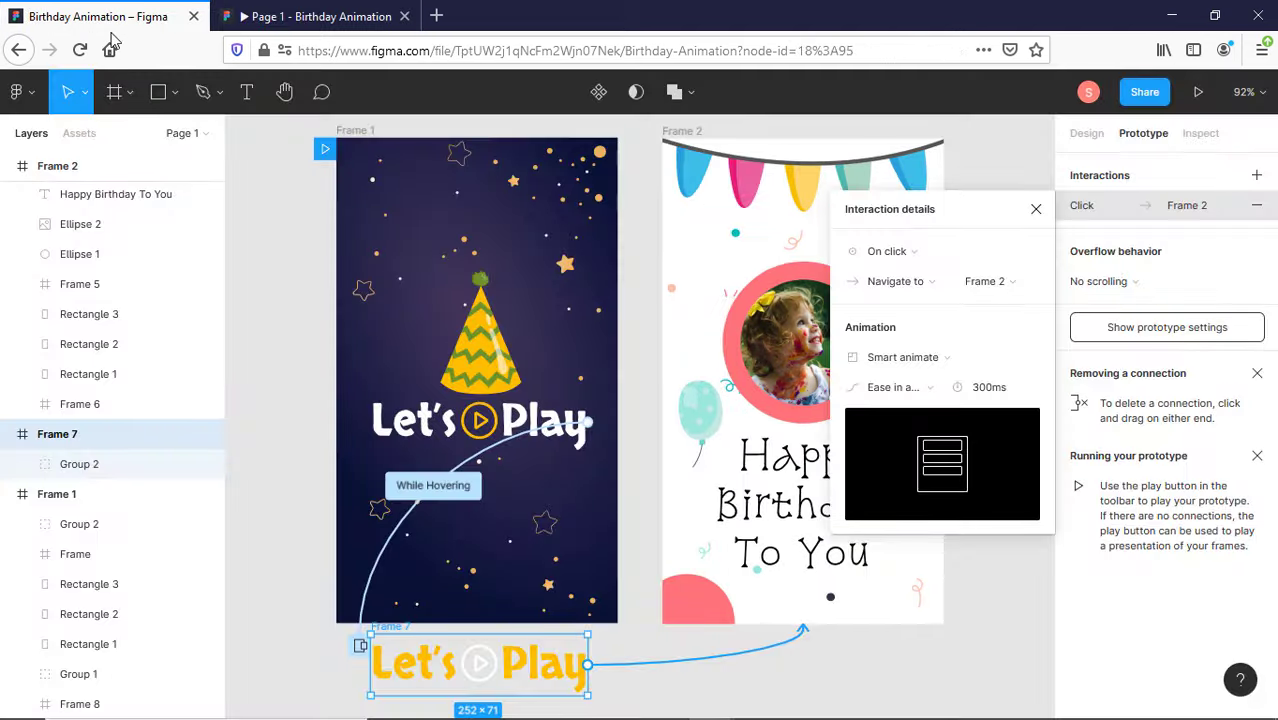
left_click(1036, 213)
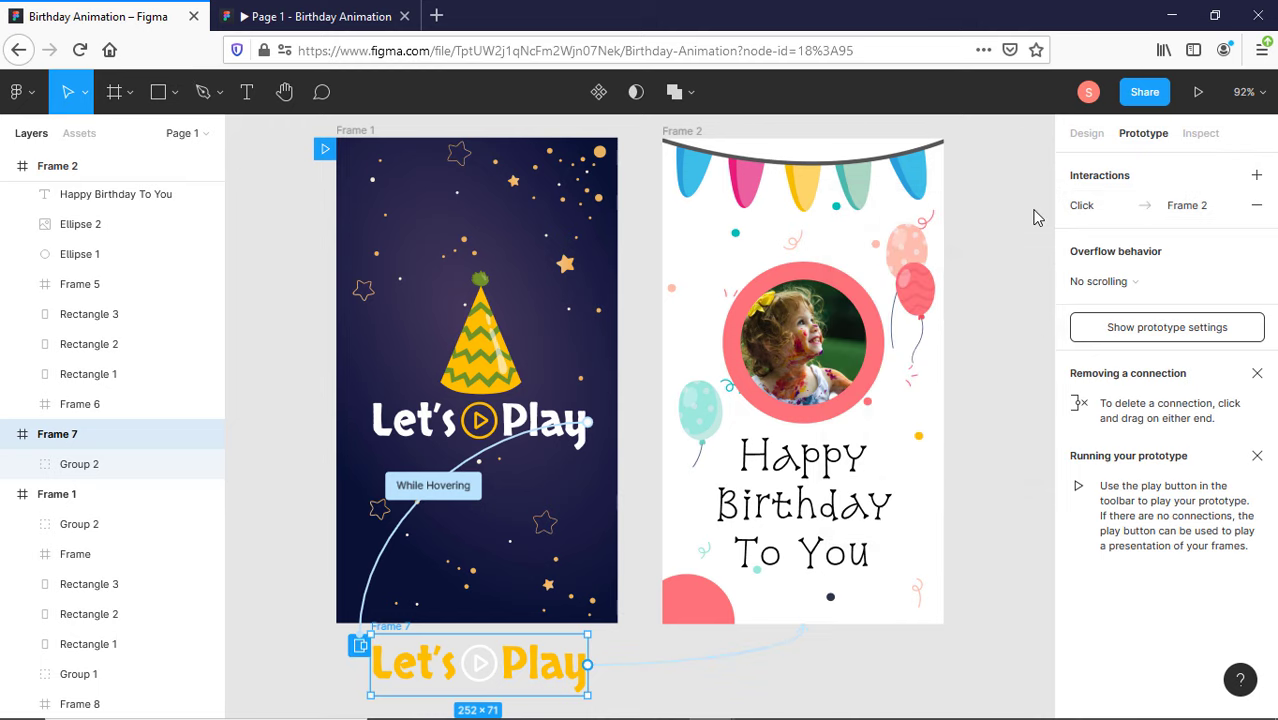
- Paste a copy of Frame 2's bunting into Frame 1 and nudge it above the top edge
left_click(1008, 348)
scroll(718, 406, "up", 1)
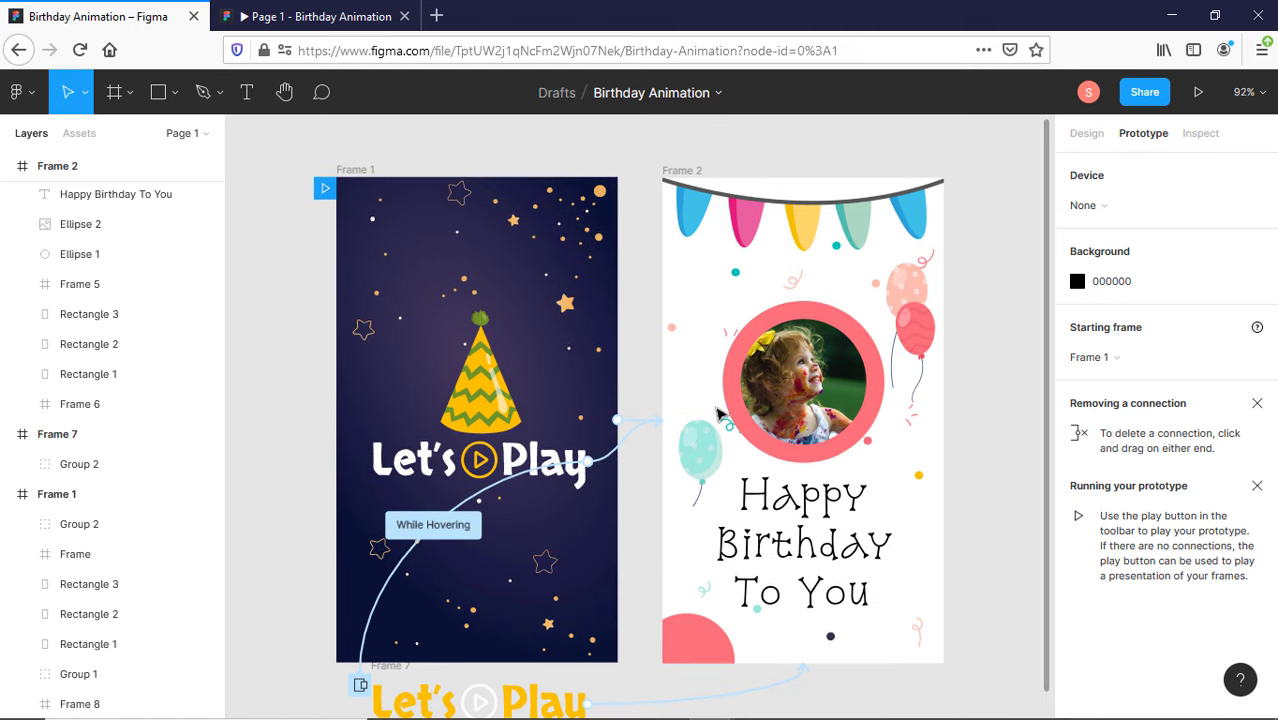
left_click(798, 217)
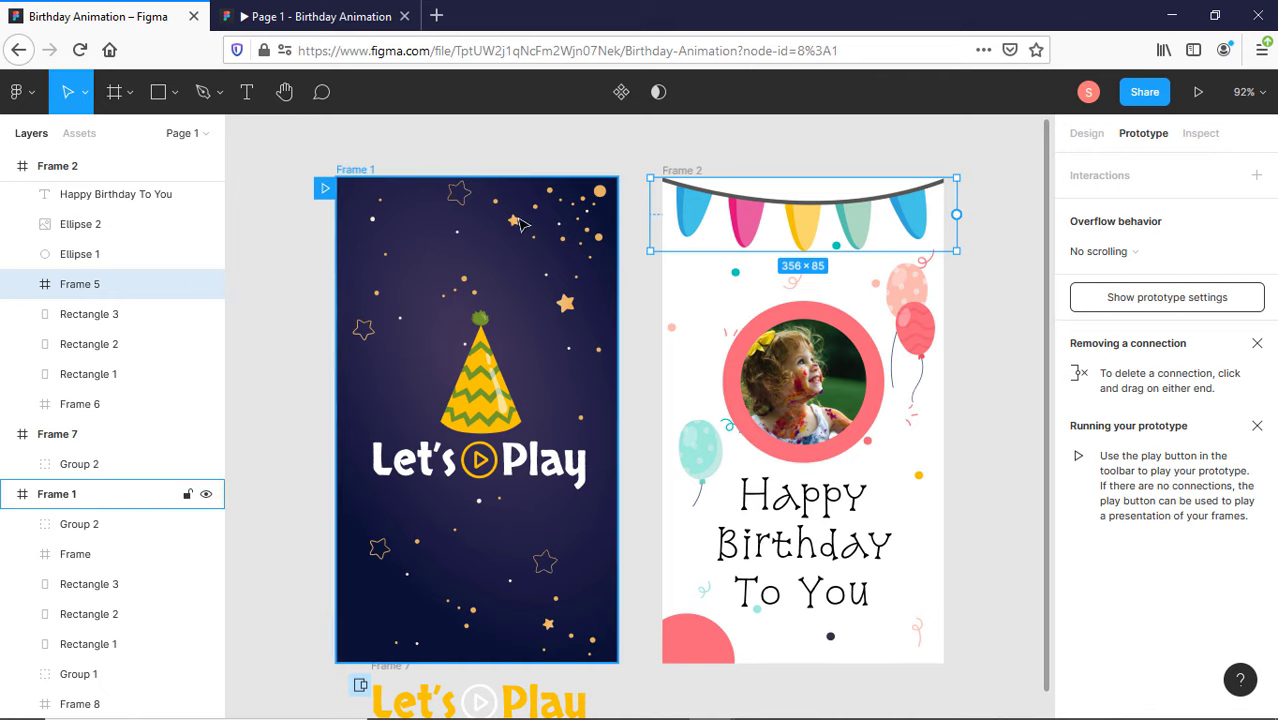
left_click(478, 220)
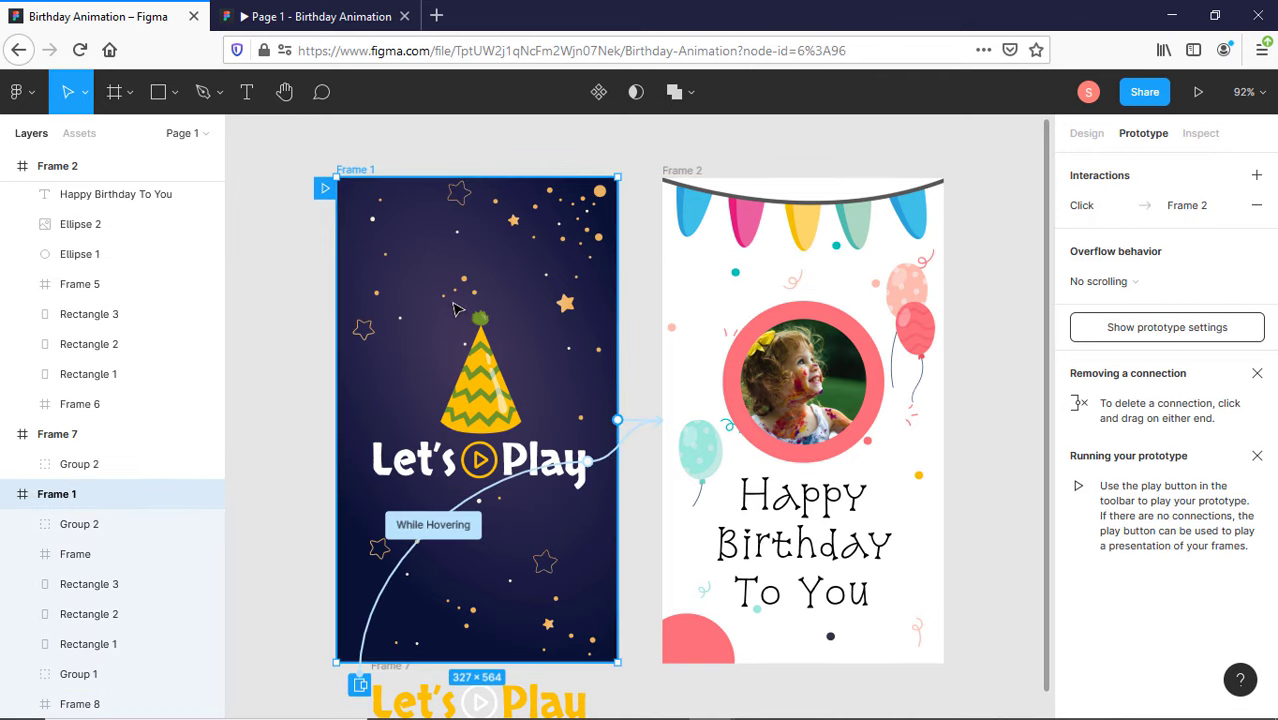
key("ctrl+v")
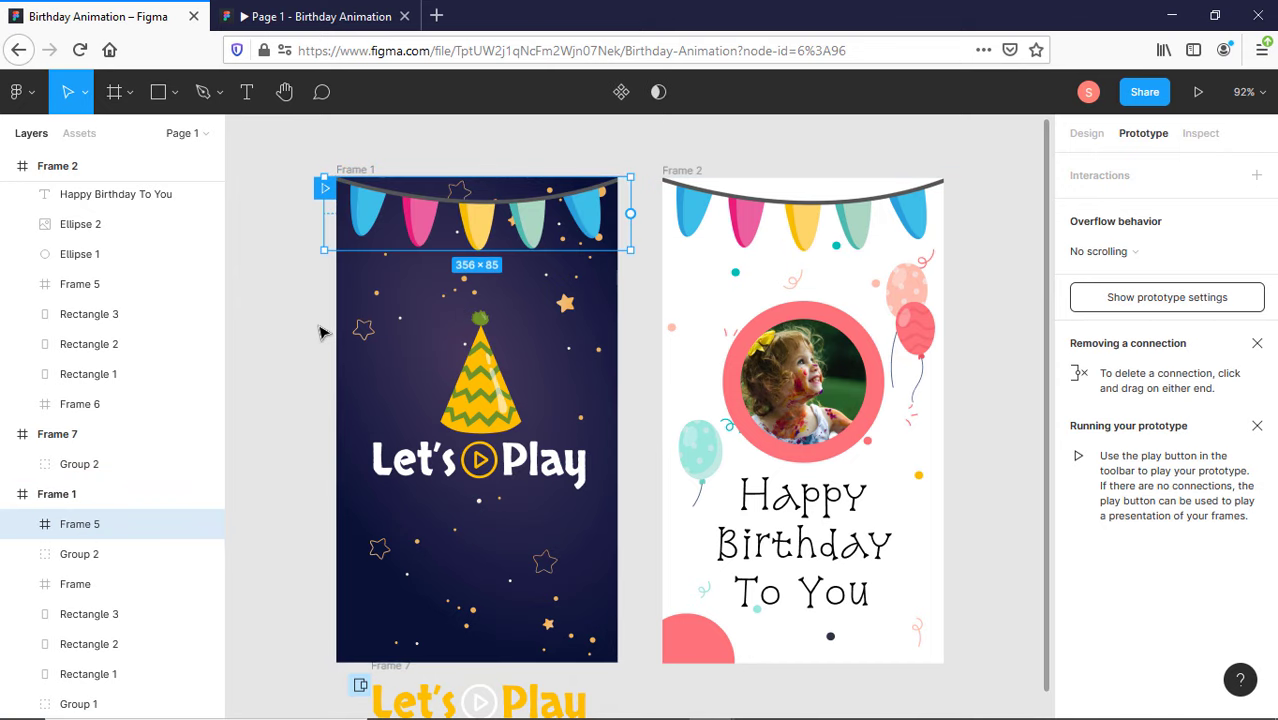
key("Up")
key("Up")
key("Up")
key("Up")
key("Up")
key("Up")
key("Up")
key("Up")
key("Up")
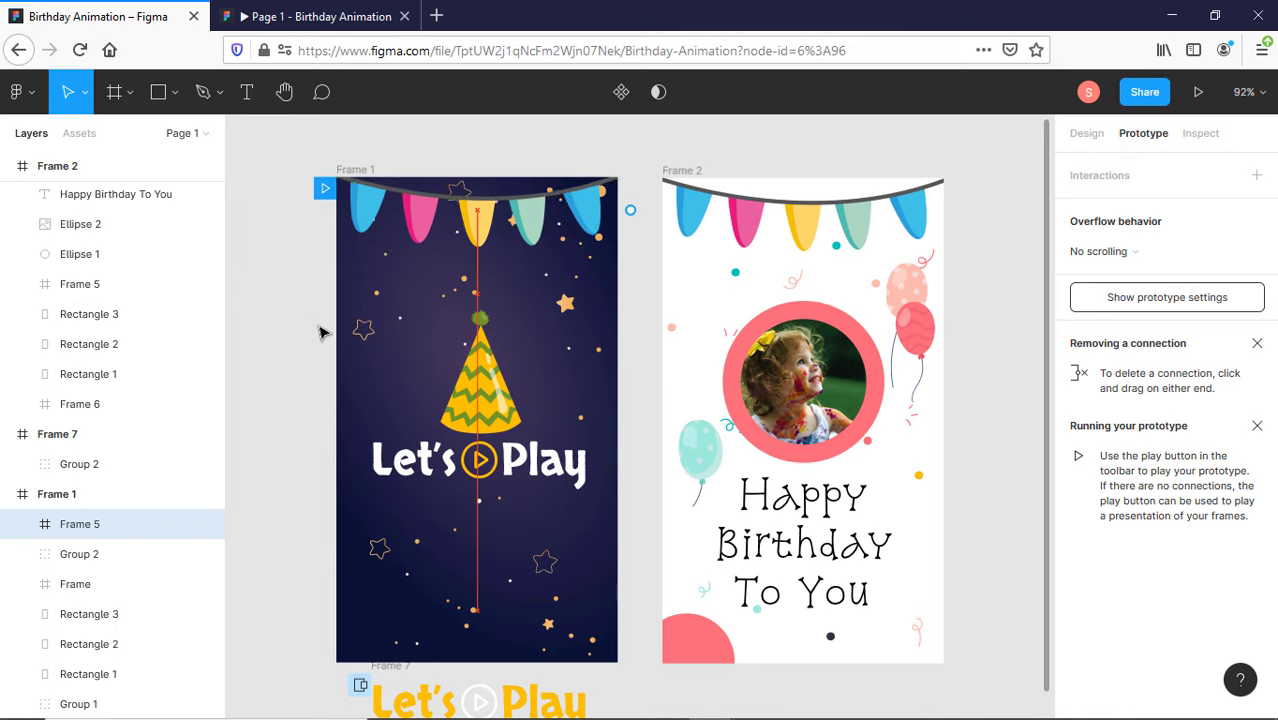
key("Up")
key("Up")
key("Up")
key("Up")
key("Up")
key("Up")
key("Up")
key("Up")
key("Up")
key("Up")
key("Up")
key("Up")
key("Up")
key("Up")
key("Up")
key("Up")
key("Up")
key("Up")
key("Up")
key("Up")
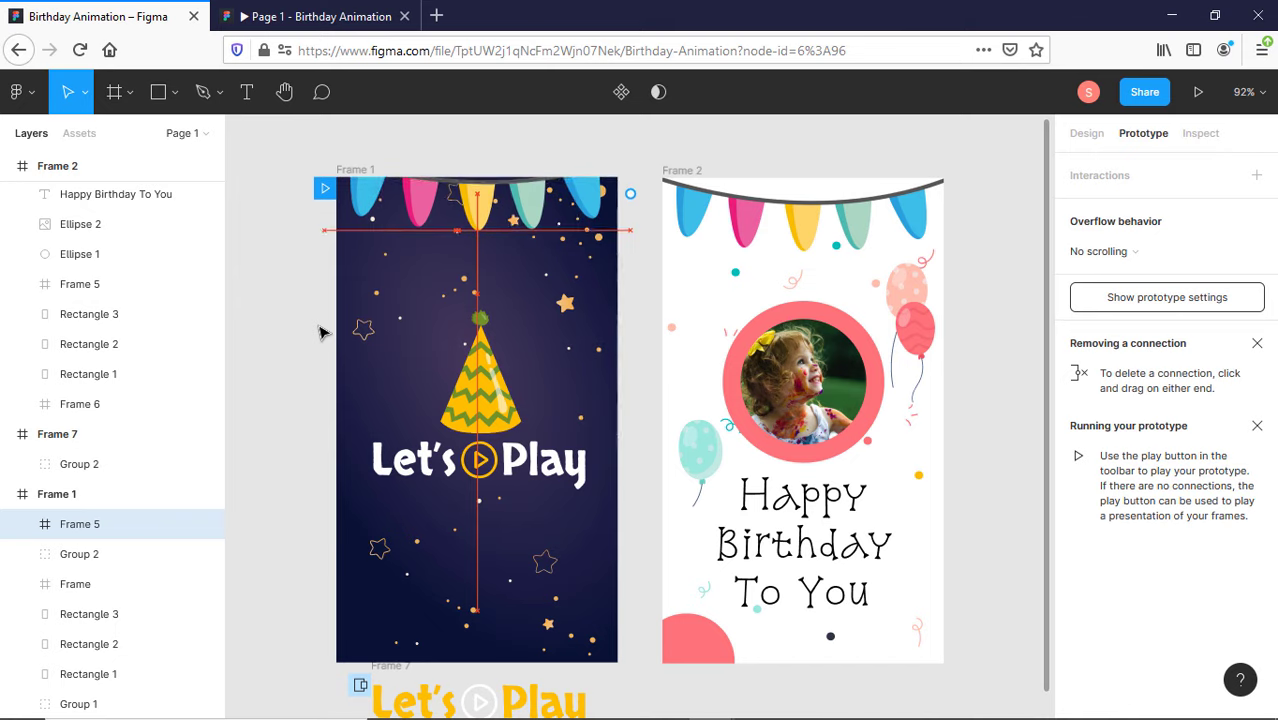
key("Up")
key("Up")
key("Up")
key("Up")
key("Up")
key("Up")
key("Up")
key("Up")
key("Up")
key("Up")
key("Up")
key("Up")
key("Up")
key("Up")
key("Up")
key("Up")
key("Up")
key("Up")
key("Up")
key("Up")
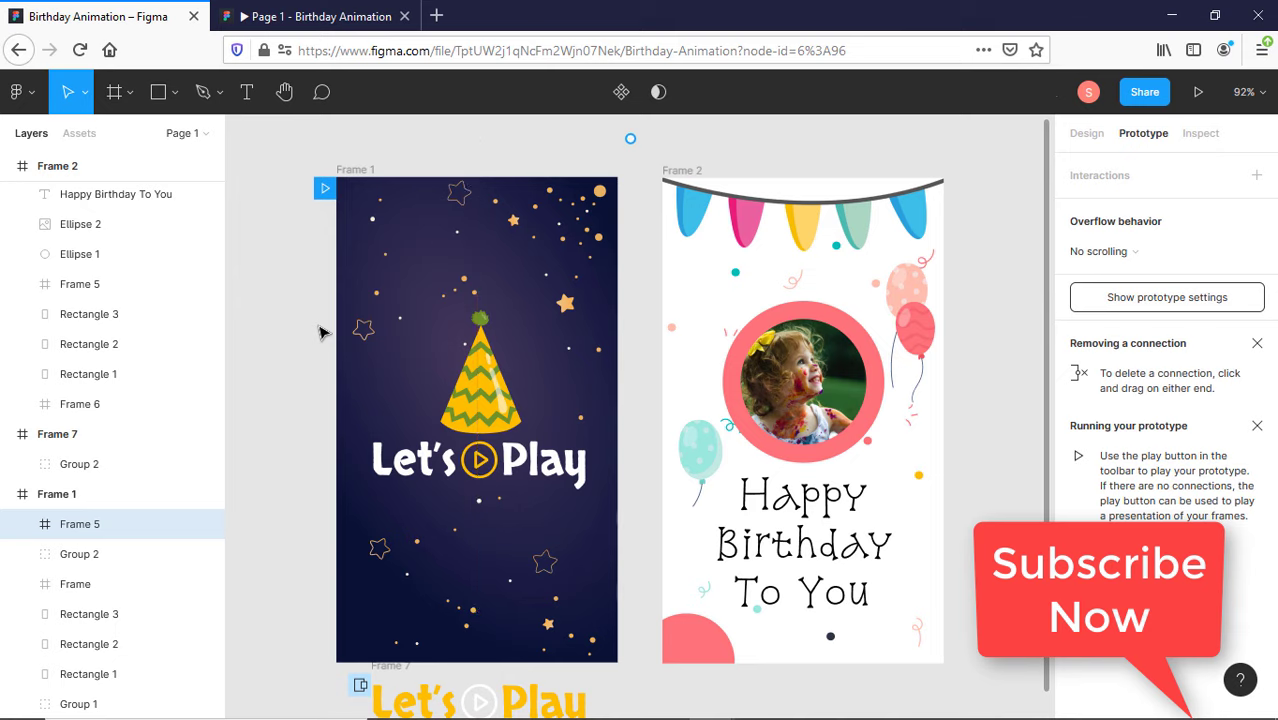
- Paste a copy of the pink balloons into Frame 1, just past its right edge
left_click(922, 348)
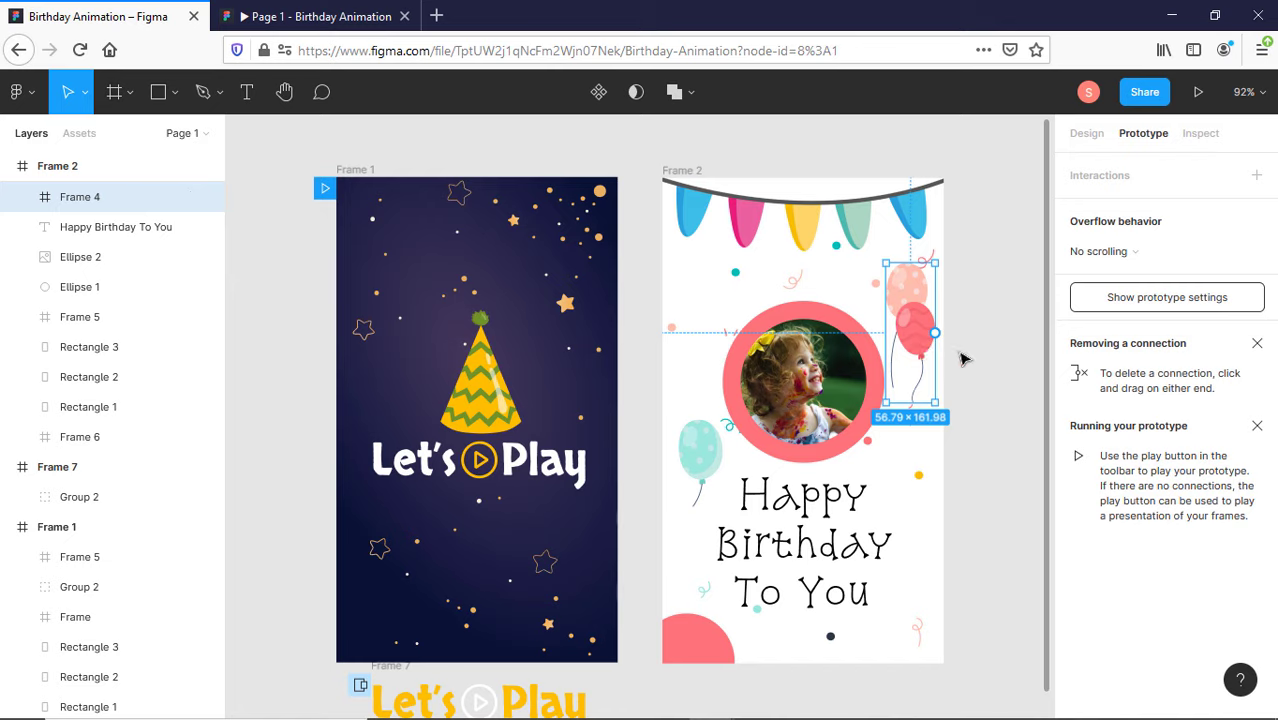
left_click(388, 180)
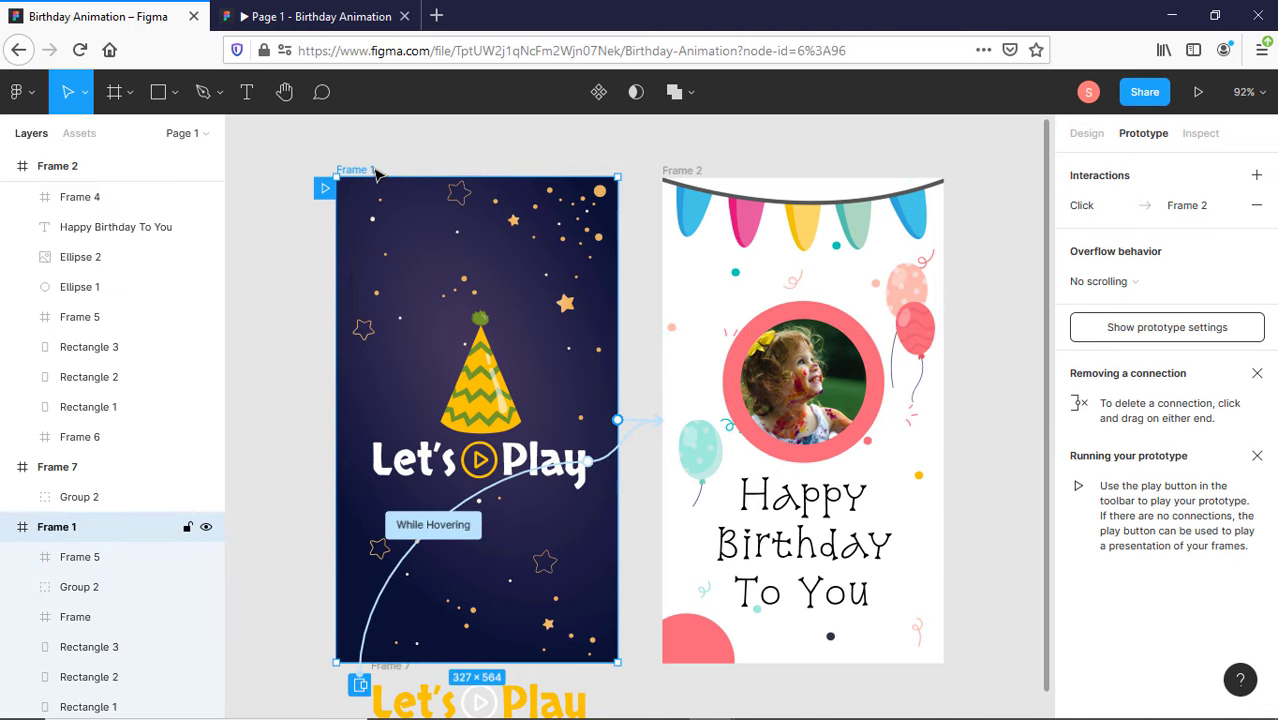
key("ctrl+v")
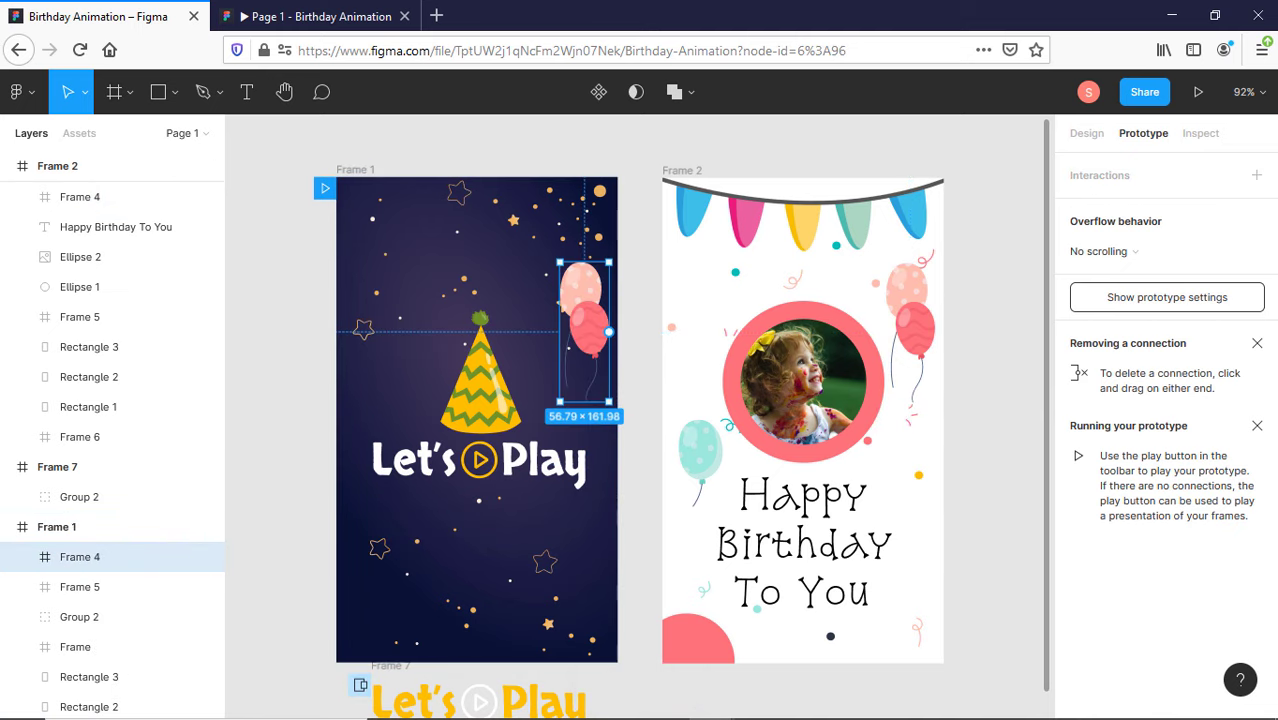
left_click_drag(585, 330, 668, 331)
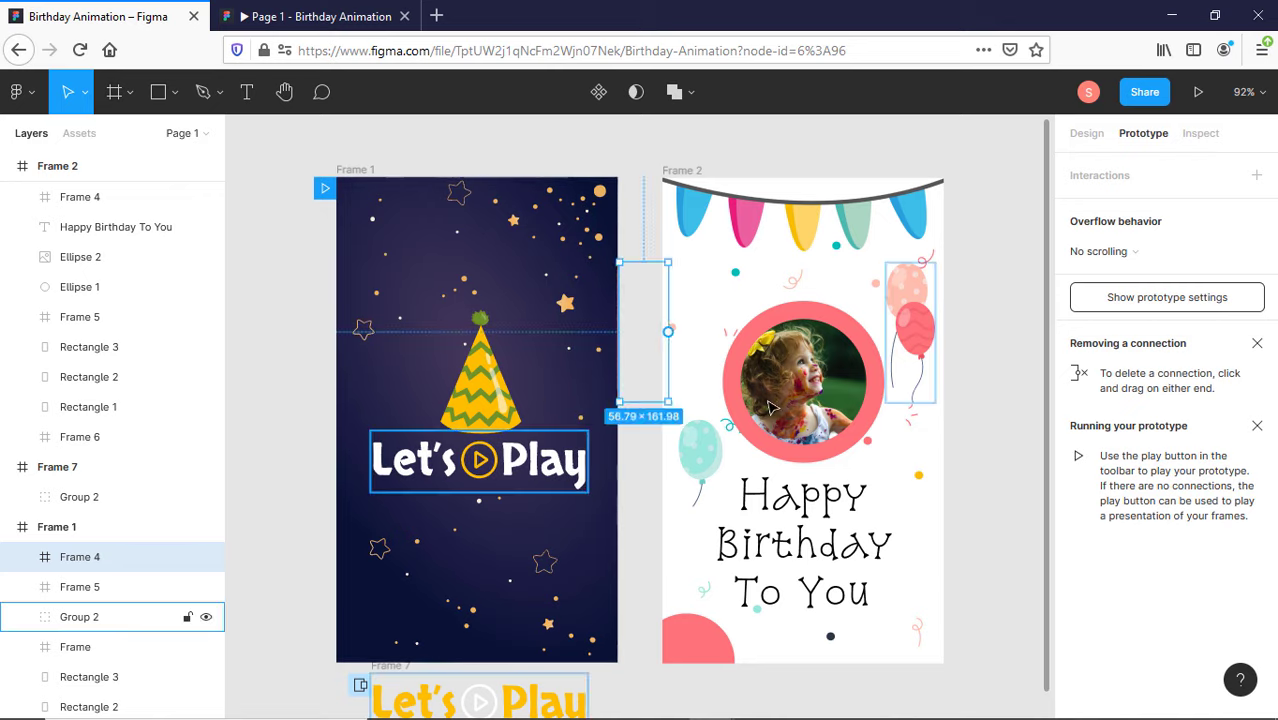
- Wrap the photo and its pink ring together into Frame 9
left_click(820, 395)
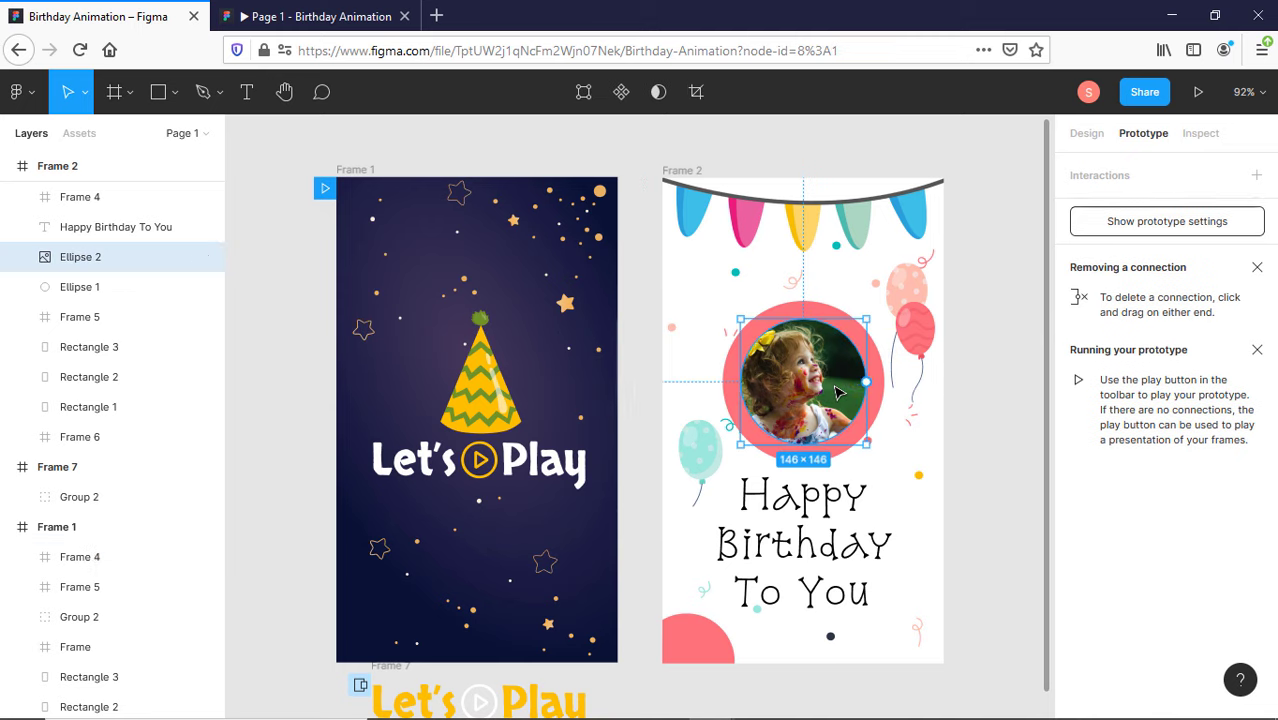
left_click(818, 307, "shift")
right_click(811, 306)
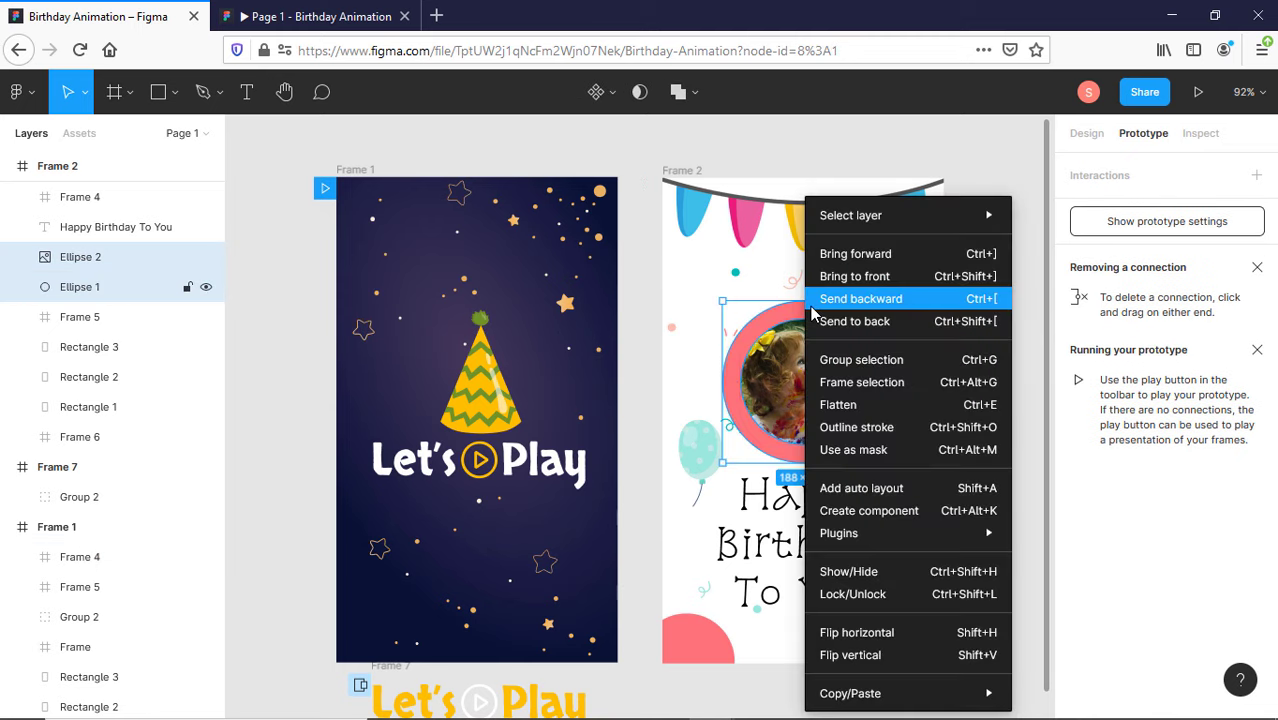
left_click(844, 383)
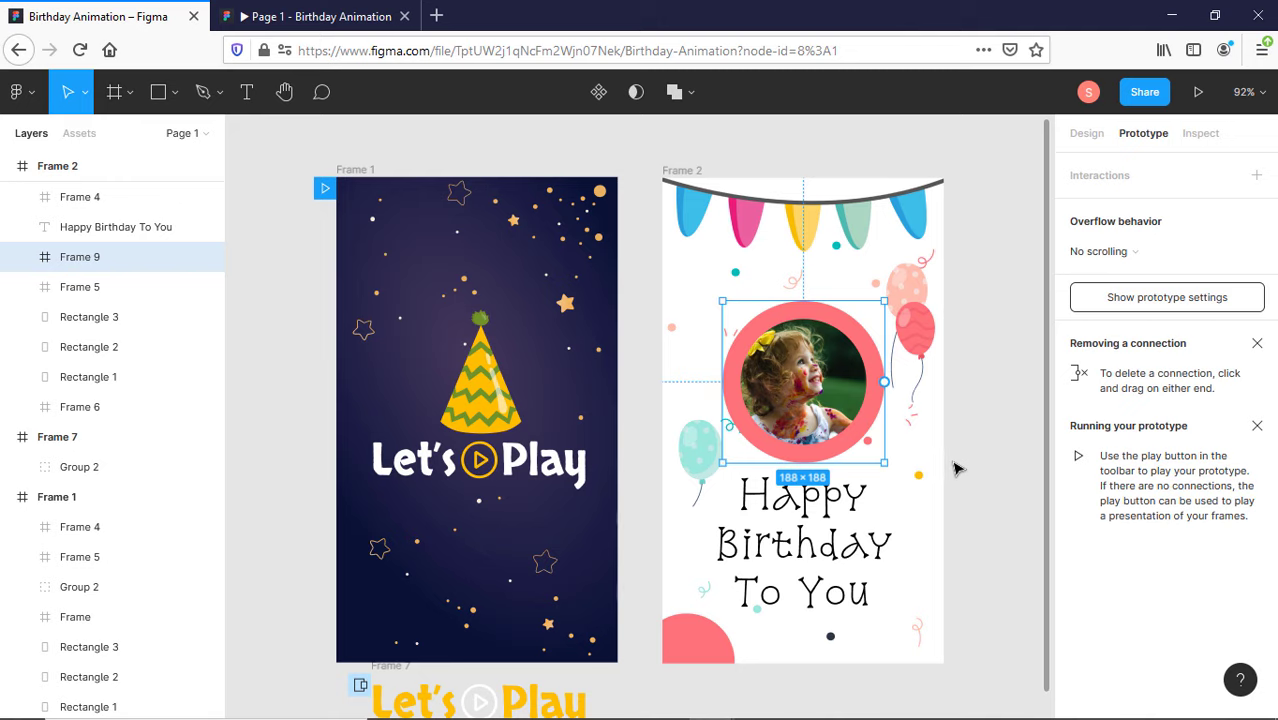
- Paste Frame 9 into Frame 1 and shift it just off the left edge
left_click(368, 175)
key("ctrl+v")
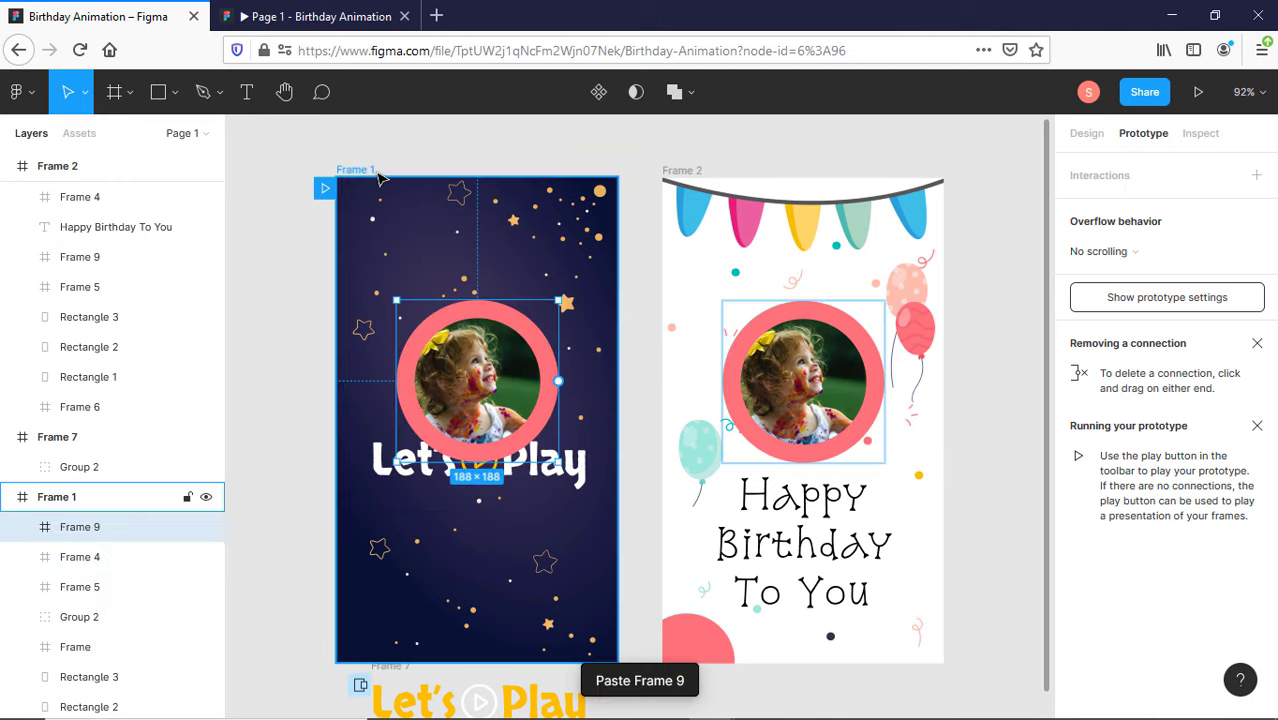
key("shift+Left")
key("shift+Left")
key("shift+Left")
key("shift+Left")
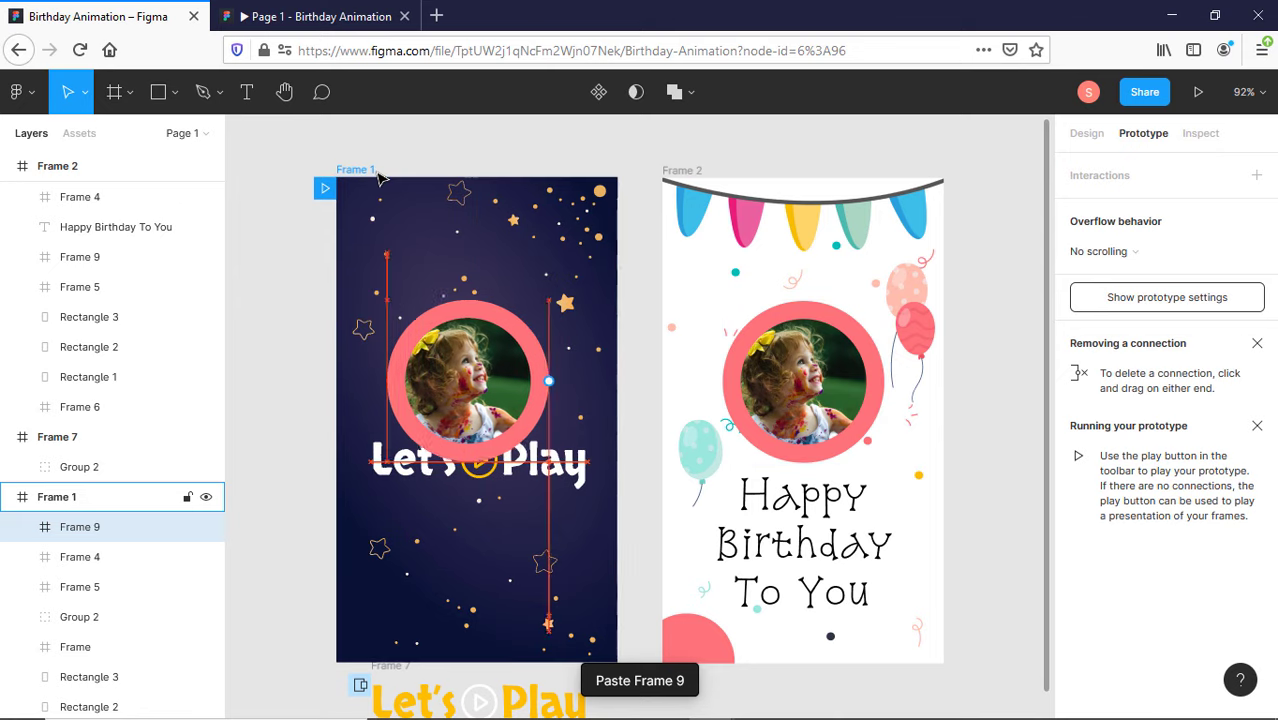
key("shift+Left")
key("shift+Left")
key("shift+Left")
key("shift+Left")
key("shift+Left")
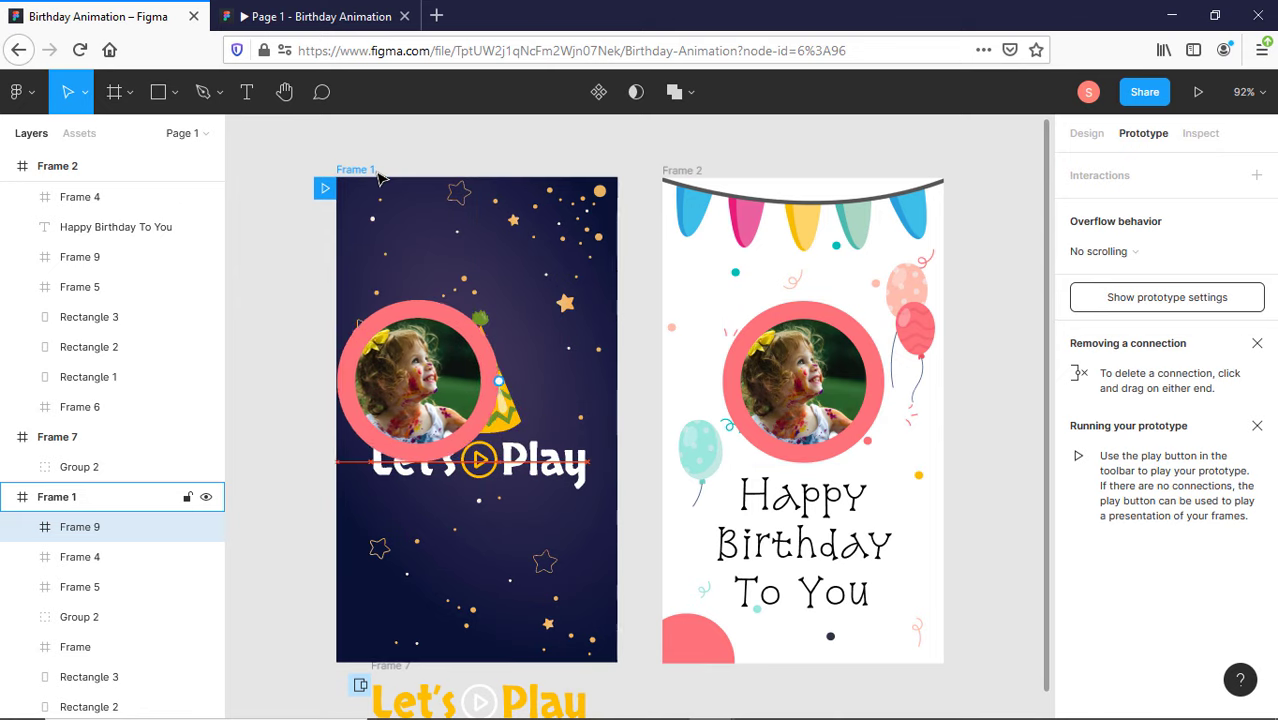
key("shift+Left")
key("shift+Left")
key("shift+Left")
key("shift+Left")
key("shift+Left")
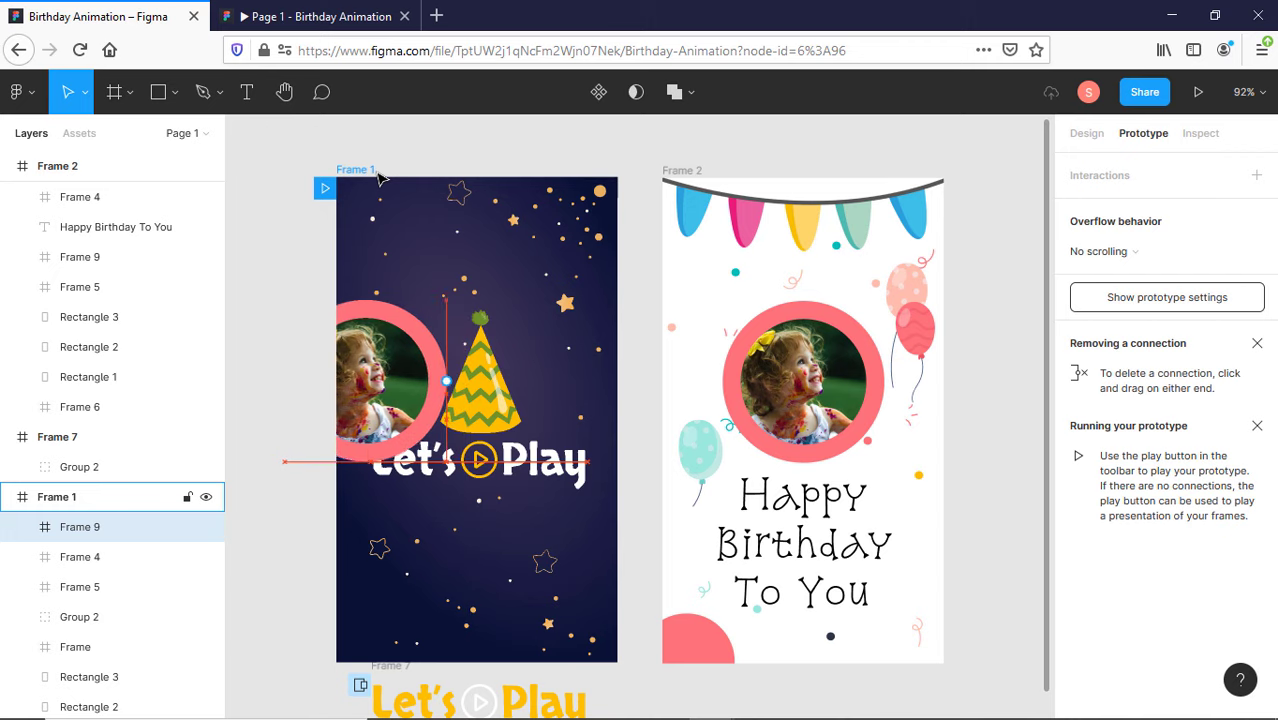
key("shift+Left")
key("shift+Left")
key("shift+Left")
key("shift+Left")
key("shift+Left")
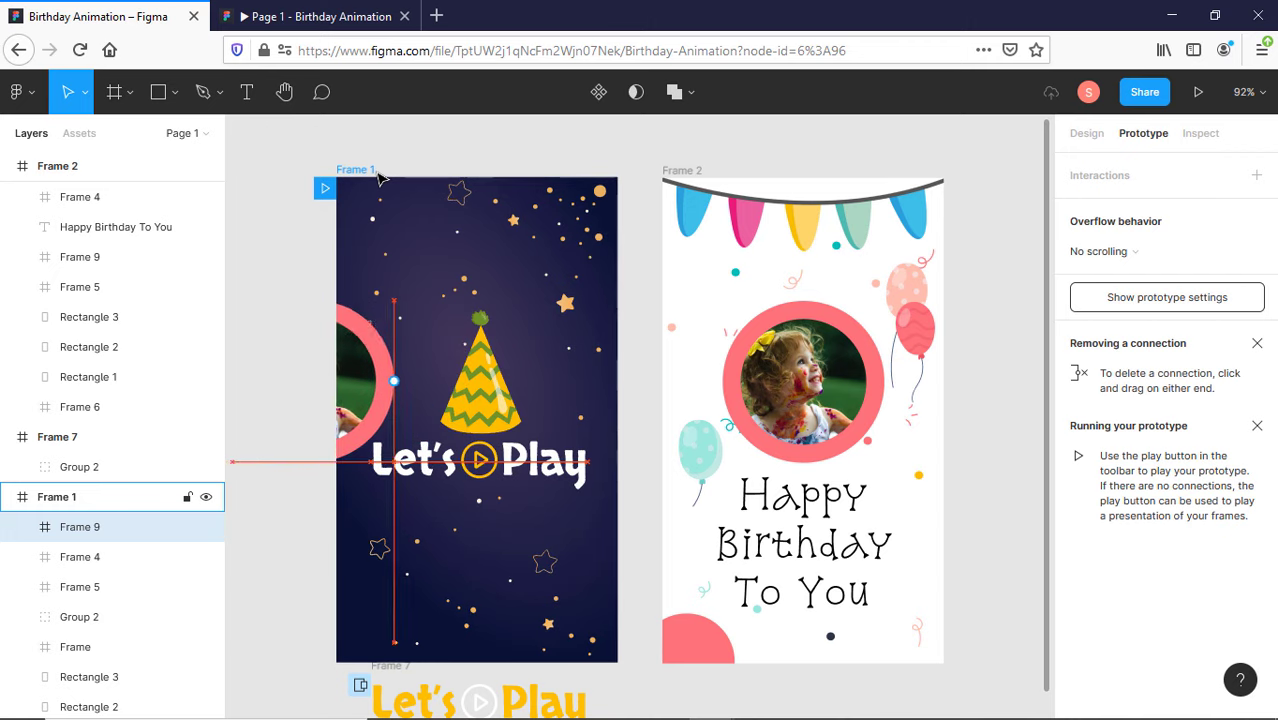
key("shift+Left")
key("shift+Left")
key("shift+Left")
key("shift+Left")
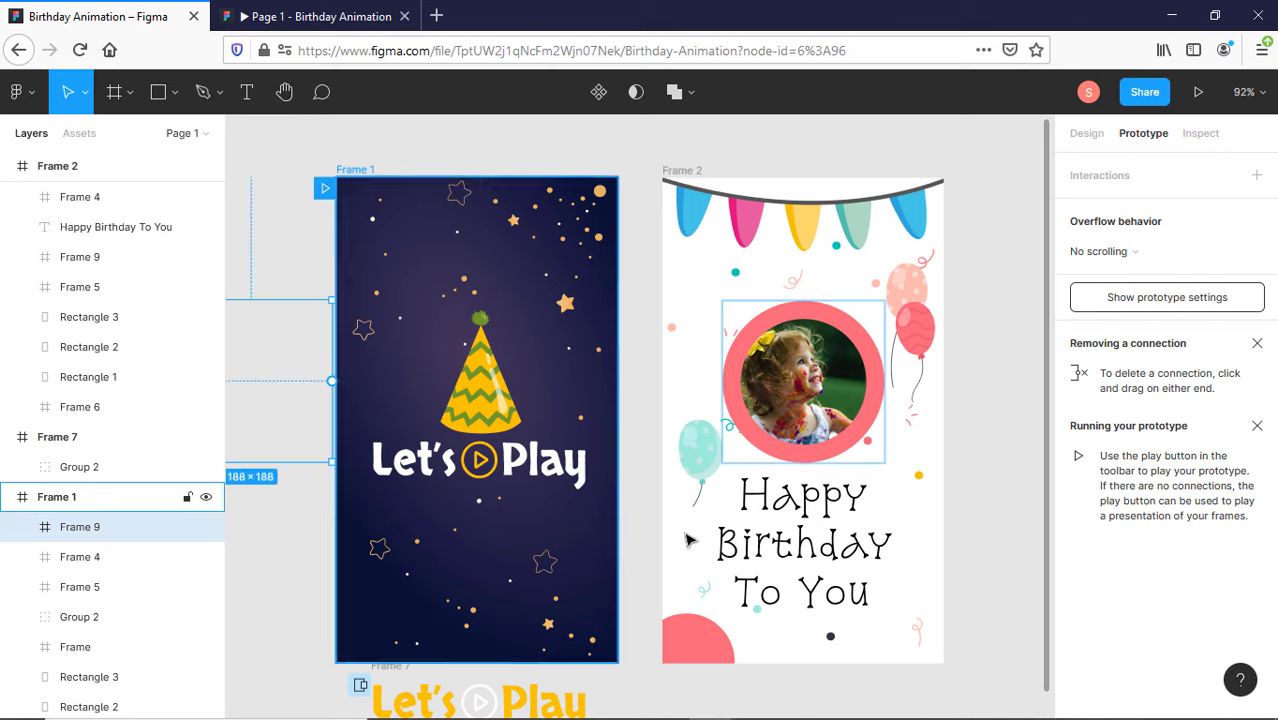
- Paste the pink circle Ellipse 3 into Frame 1 and slide it past the left edge
left_click(707, 641)
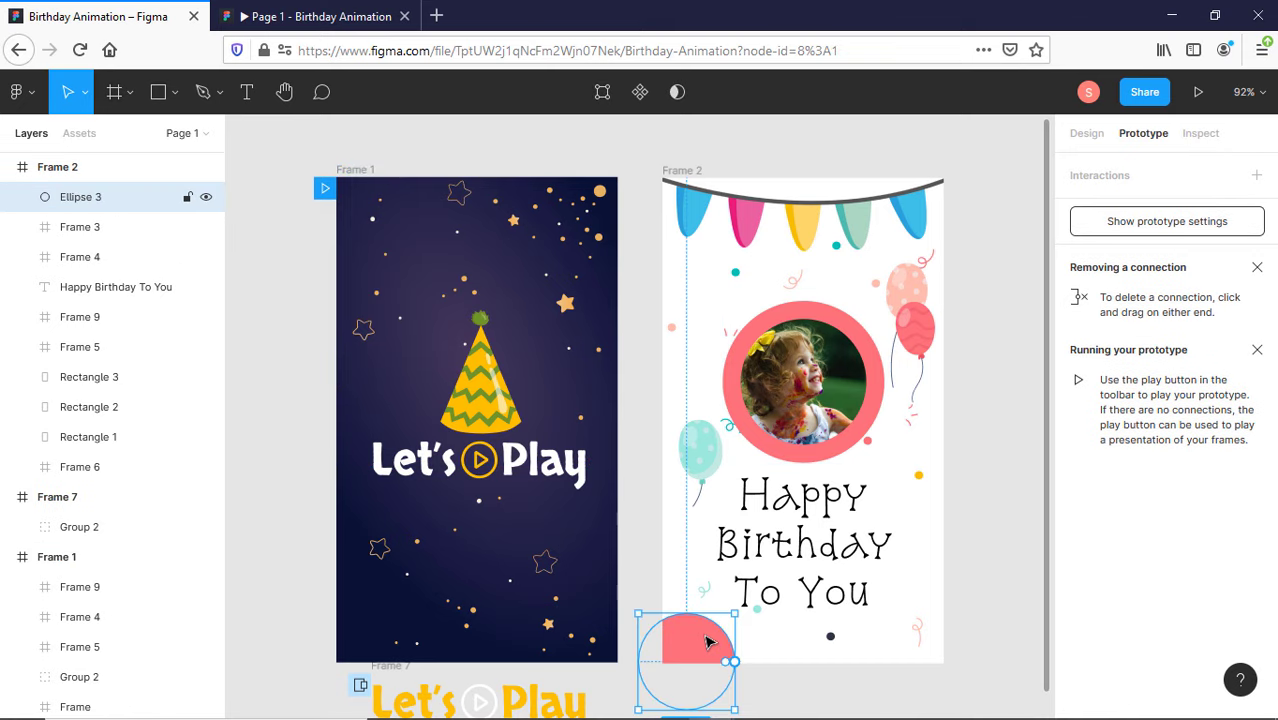
left_click(375, 172)
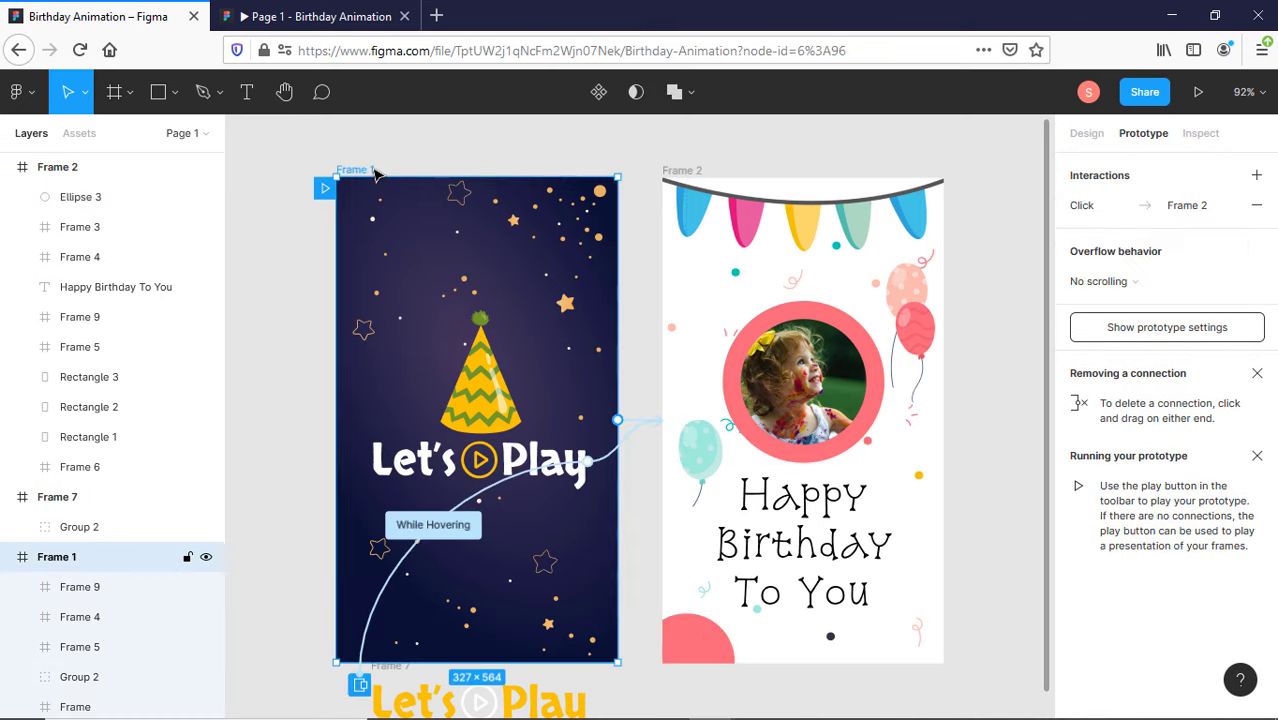
key("ctrl+v")
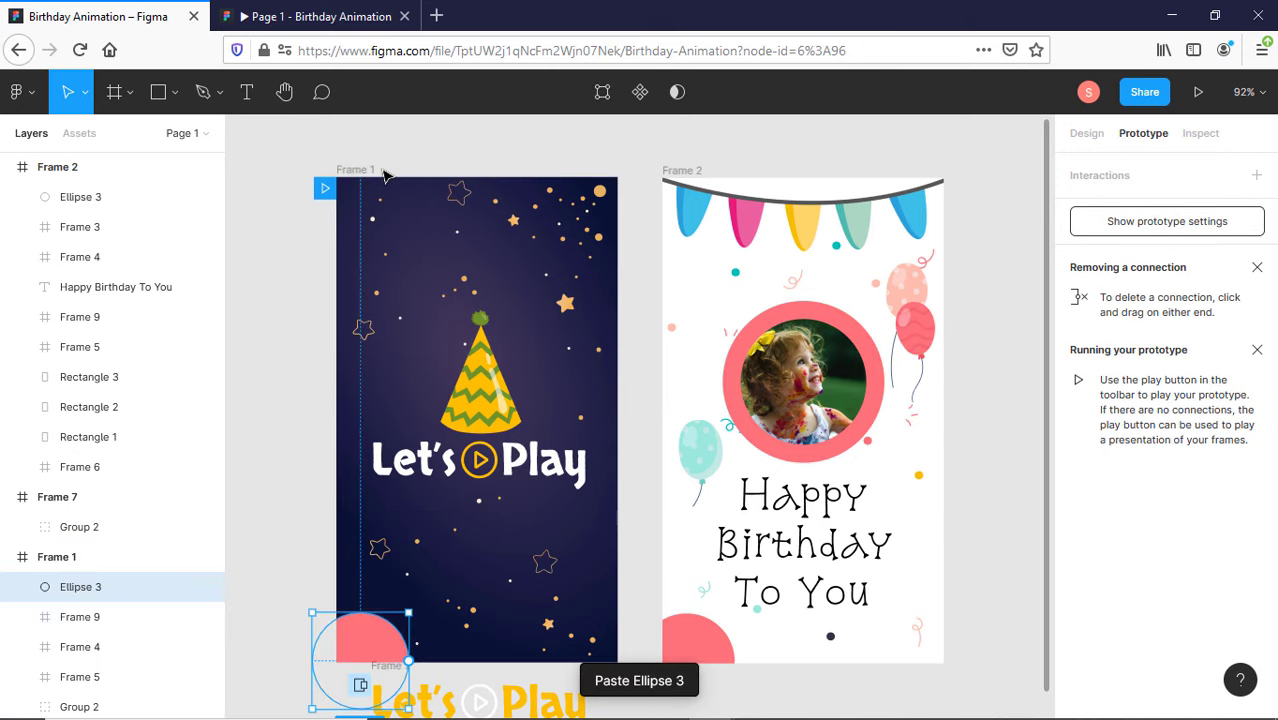
key("shift+Left")
key("shift+Left")
key("shift+Left")
key("shift+Left")
key("shift+Left")
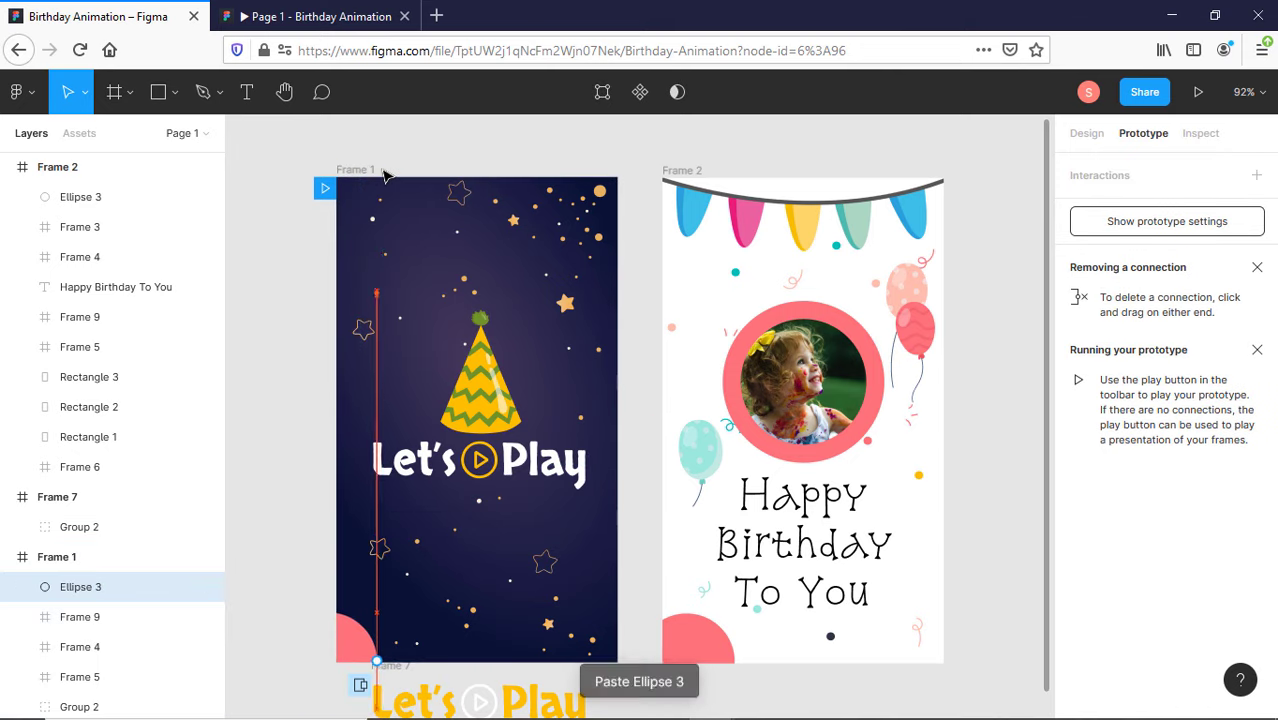
key("shift+Left")
key("shift+Left")
key("shift+Left")
key("shift+Left")
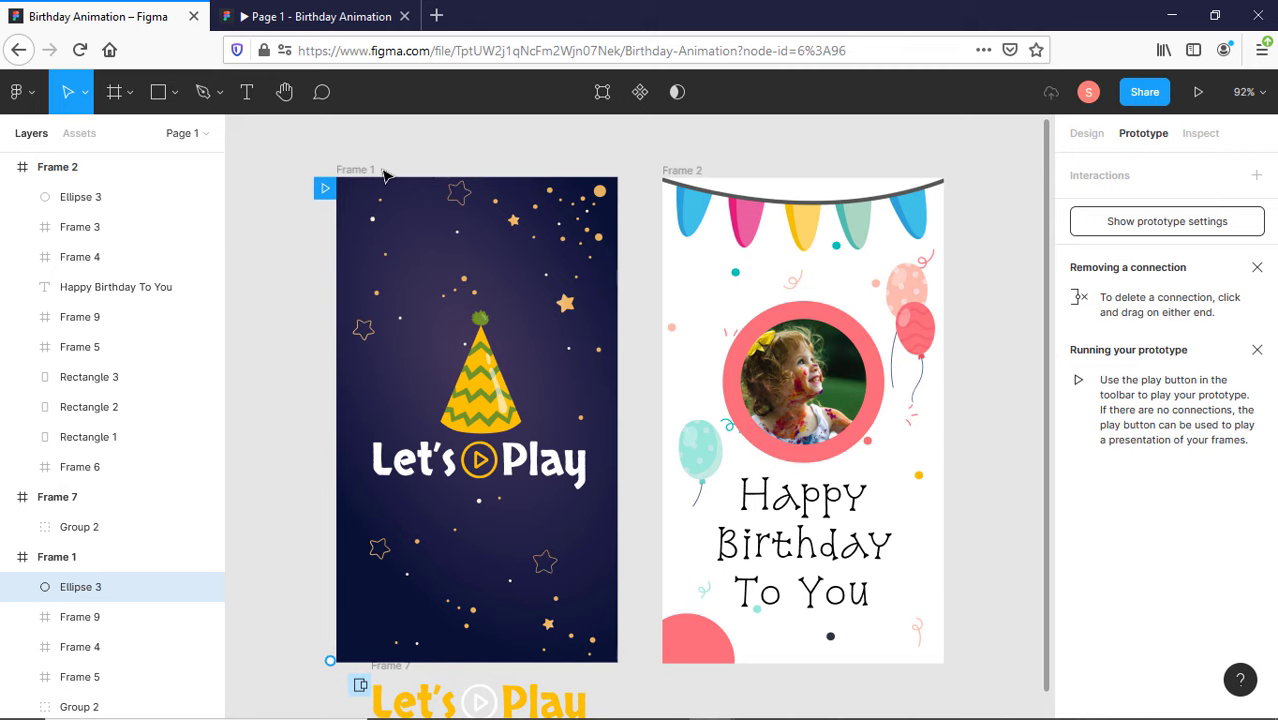
- Paste the teal balloon (Frame 3) into Frame 1 and move it below the bottom edge
left_click(713, 455)
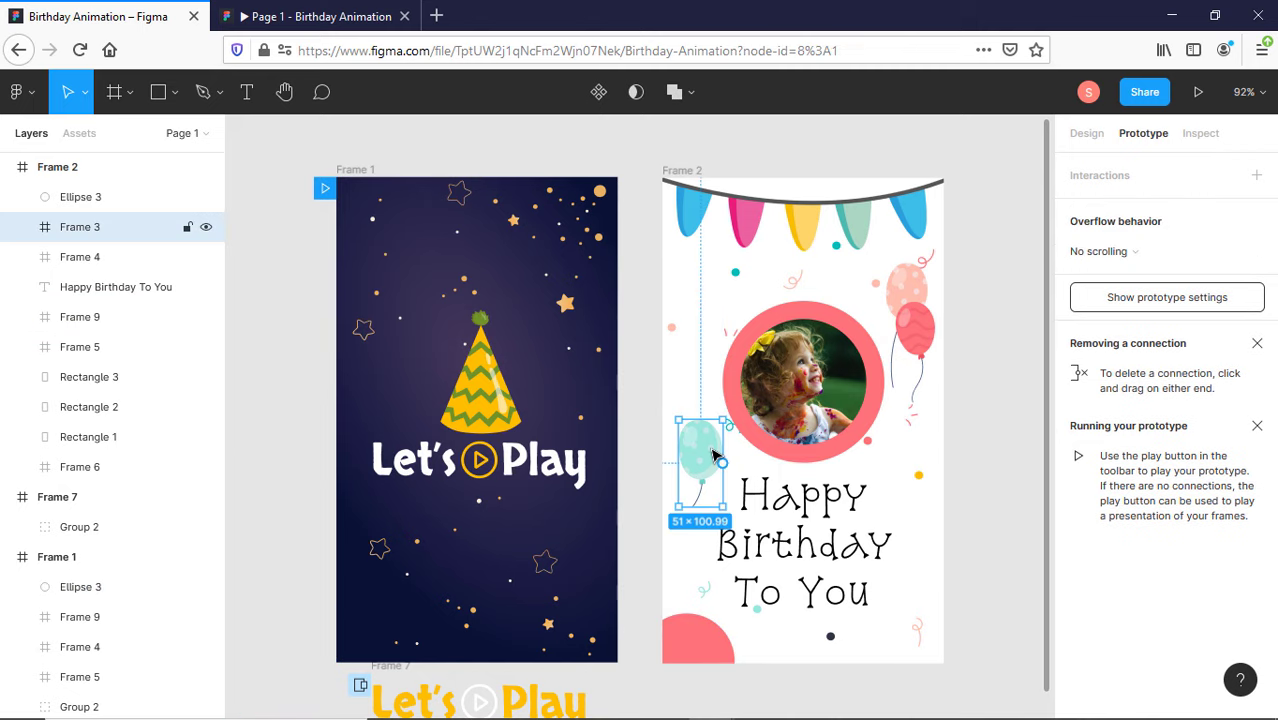
left_click(355, 171)
key("ctrl+v")
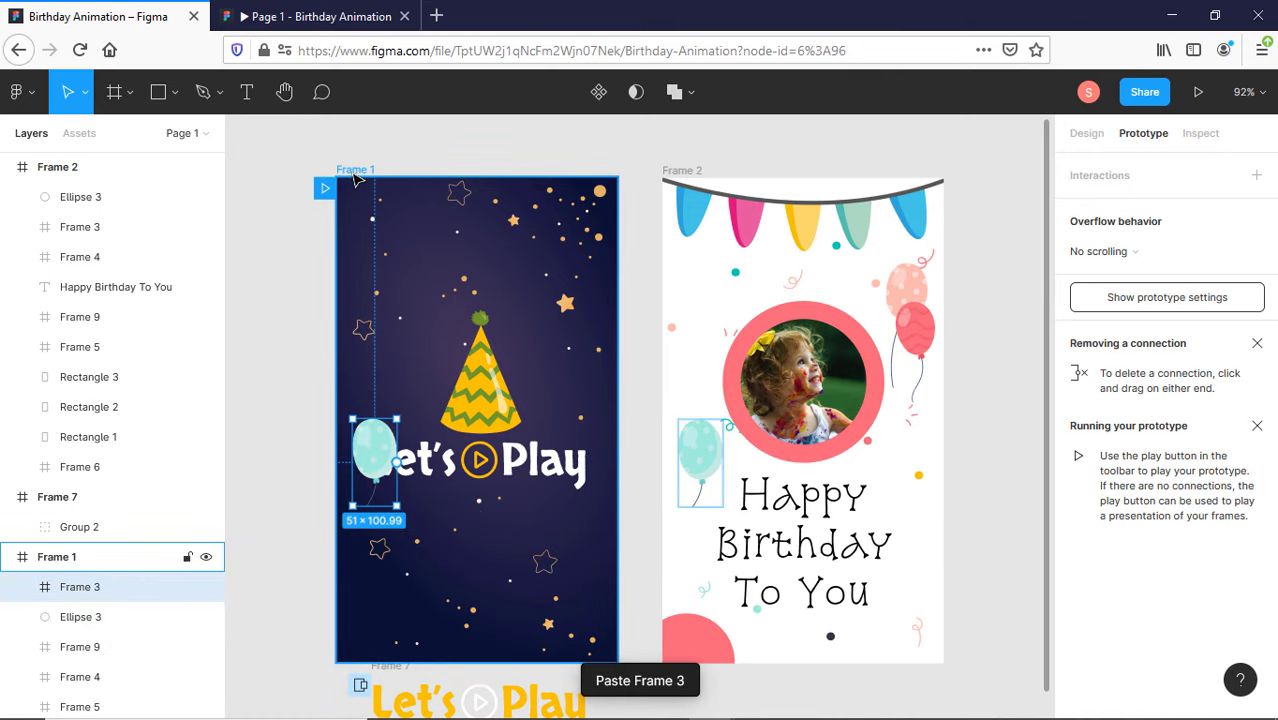
key("Down")
key("Down")
key("Down")
key("Down")
key("Down")
key("Down")
key("Down")
key("Down")
key("Down")
key("Down")
key("Down")
key("Down")
key("Down")
key("Down")
key("Down")
key("Down")
key("Down")
key("Down")
key("Down")
key("Down")
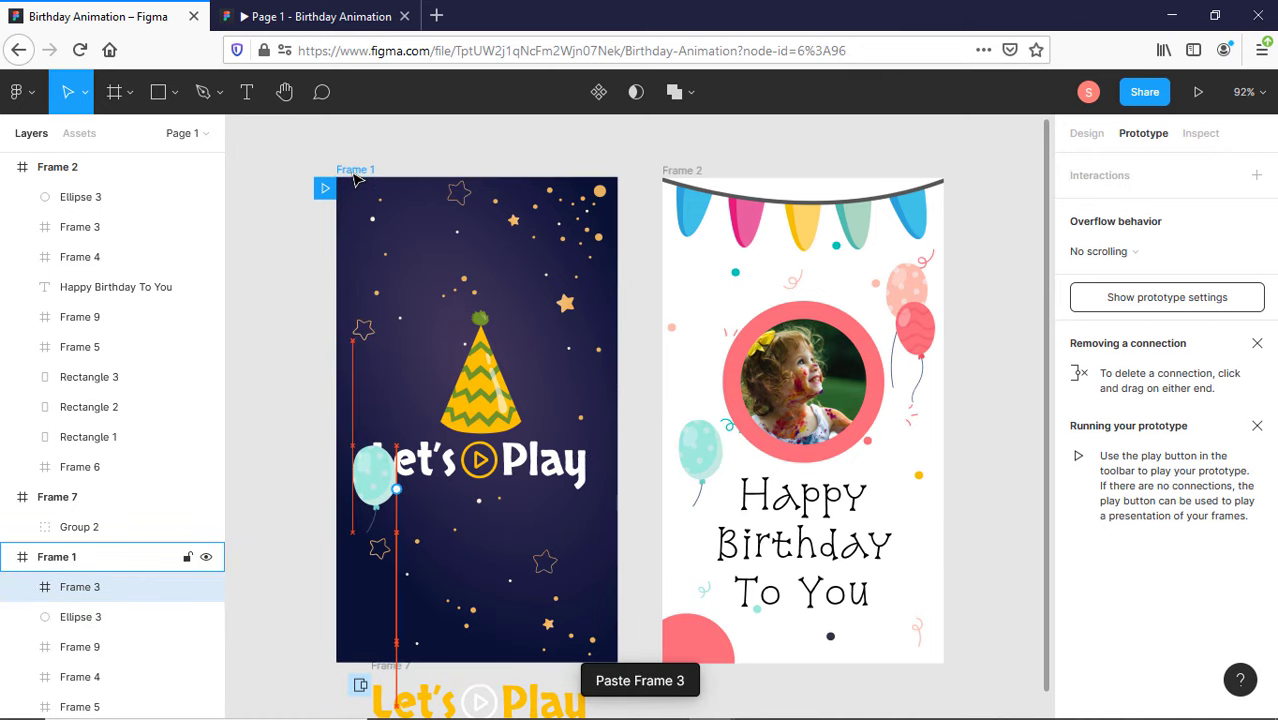
key("Down")
key("Down")
key("Down")
key("Down")
key("Down")
key("Down")
key("Down")
key("Down")
key("Down")
key("Down")
key("Down")
key("Down")
key("Down")
key("Down")
key("Down")
key("Down")
key("Down")
key("Down")
key("Down")
key("Down")
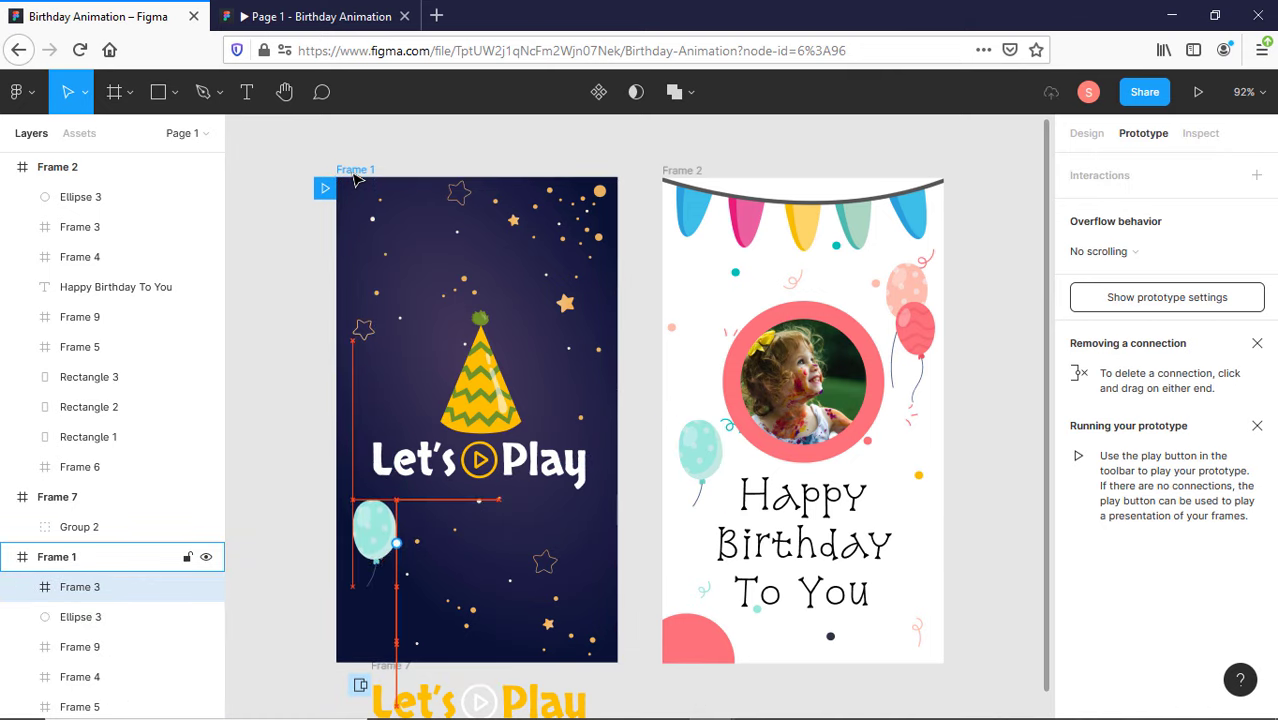
key("Down")
key("Down")
key("Down")
key("Down")
key("Down")
key("Down")
key("Down")
key("Down")
key("Down")
key("Down")
key("Down")
key("Down")
key("Down")
key("Down")
key("Down")
key("Down")
key("Down")
key("Down")
key("Down")
key("Down")
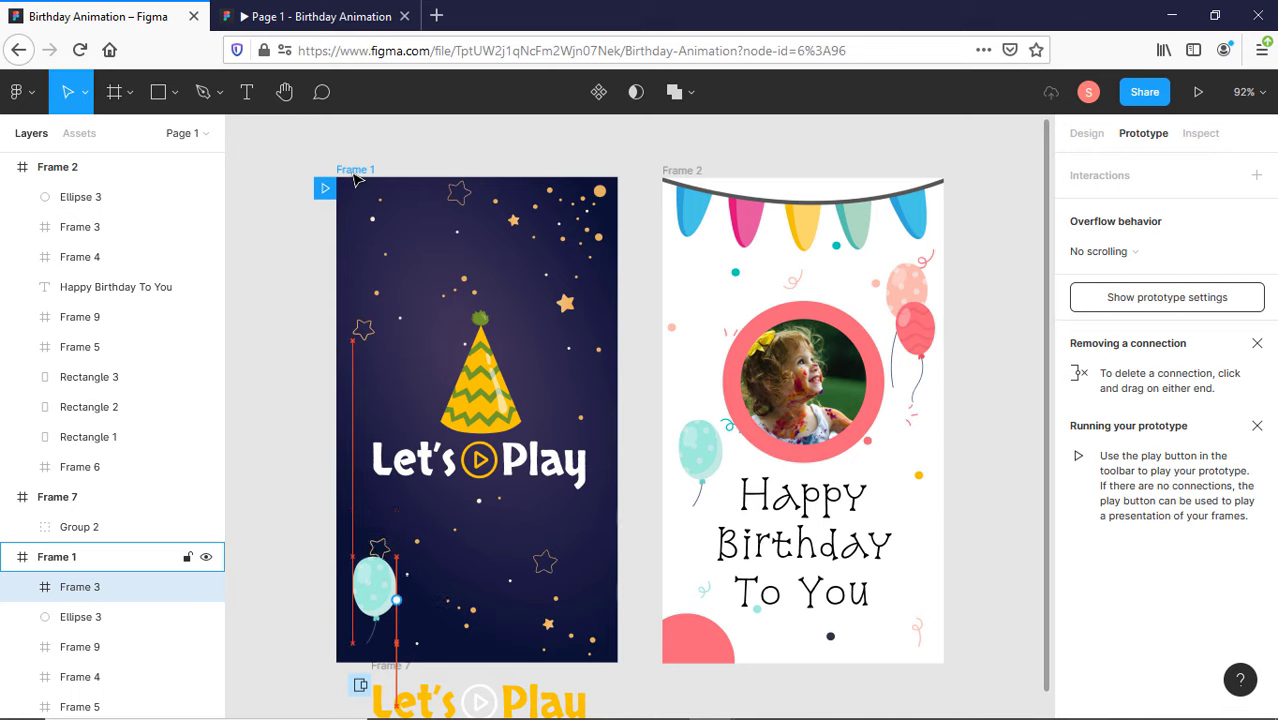
key("Down")
key("Down")
key("Down")
key("Down")
key("Down")
key("Down")
key("Down")
key("Down")
key("Down")
key("Down")
key("Down")
key("Down")
key("Down")
key("Down")
key("Down")
key("Down")
key("Down")
key("Down")
key("Down")
key("Down")
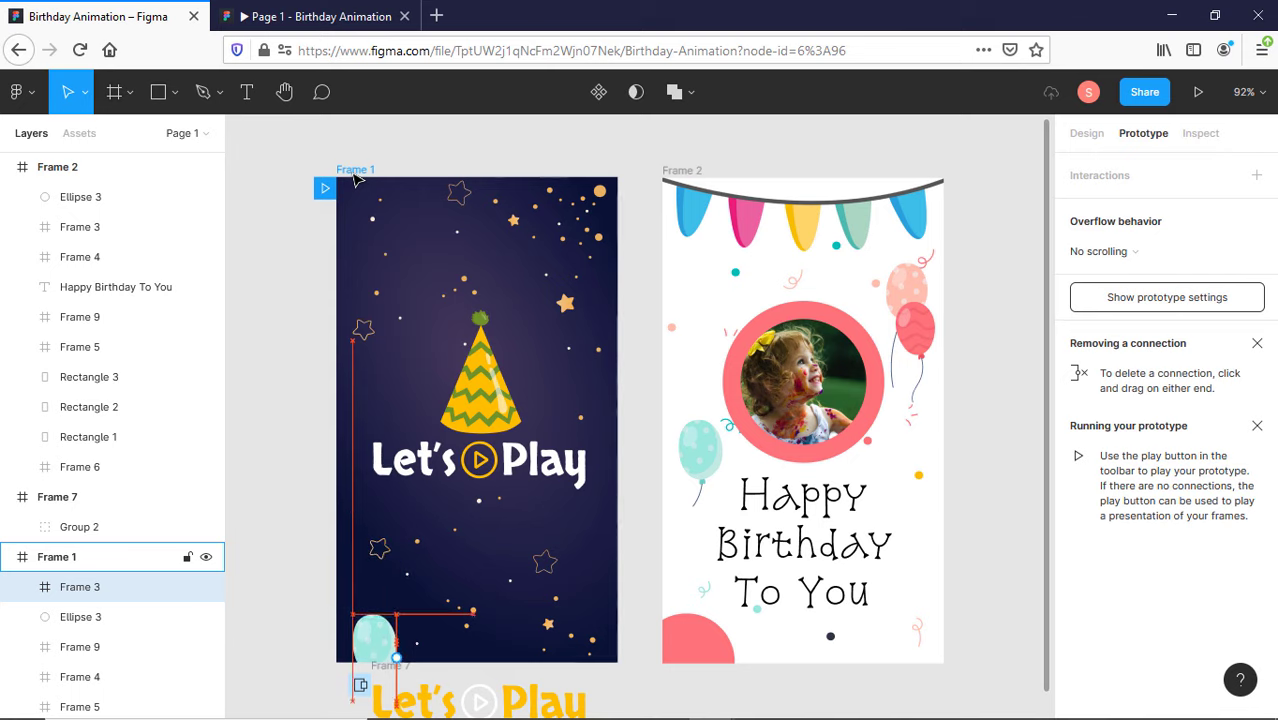
key("Down")
key("Down")
key("Down")
key("Down")
key("Down")
key("Down")
key("Down")
key("Down")
key("Down")
key("Down")
key("Down")
key("Down")
key("Down")
key("Down")
key("Down")
key("Down")
key("Down")
key("Down")
key("Down")
key("Down")
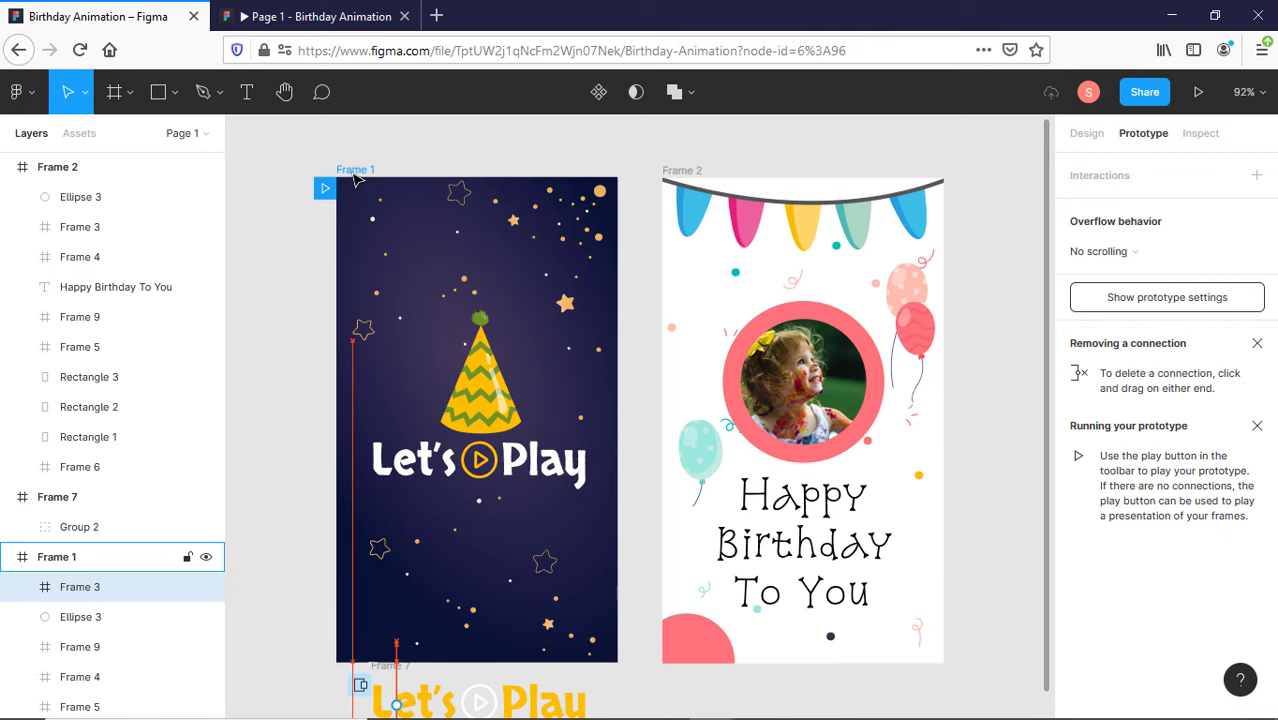
key("Down")
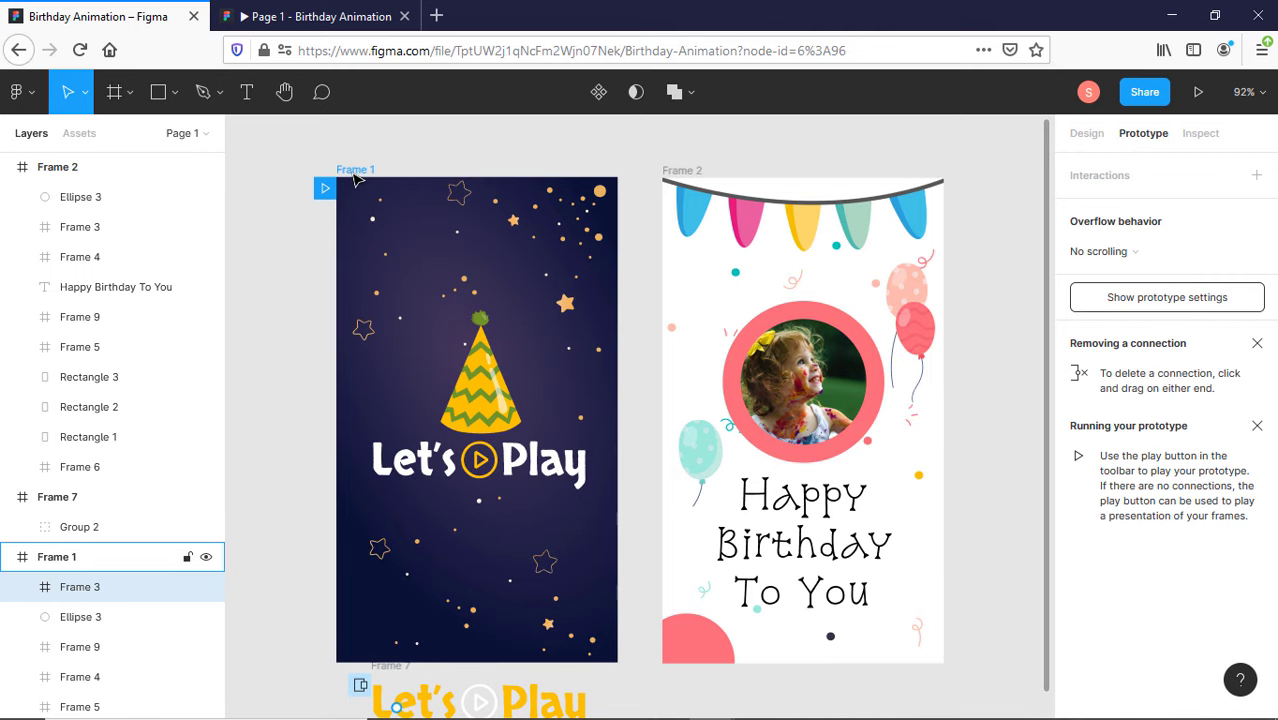
- Wrap the Happy Birthday To You text in its own frame, Frame 10
left_click(779, 533)
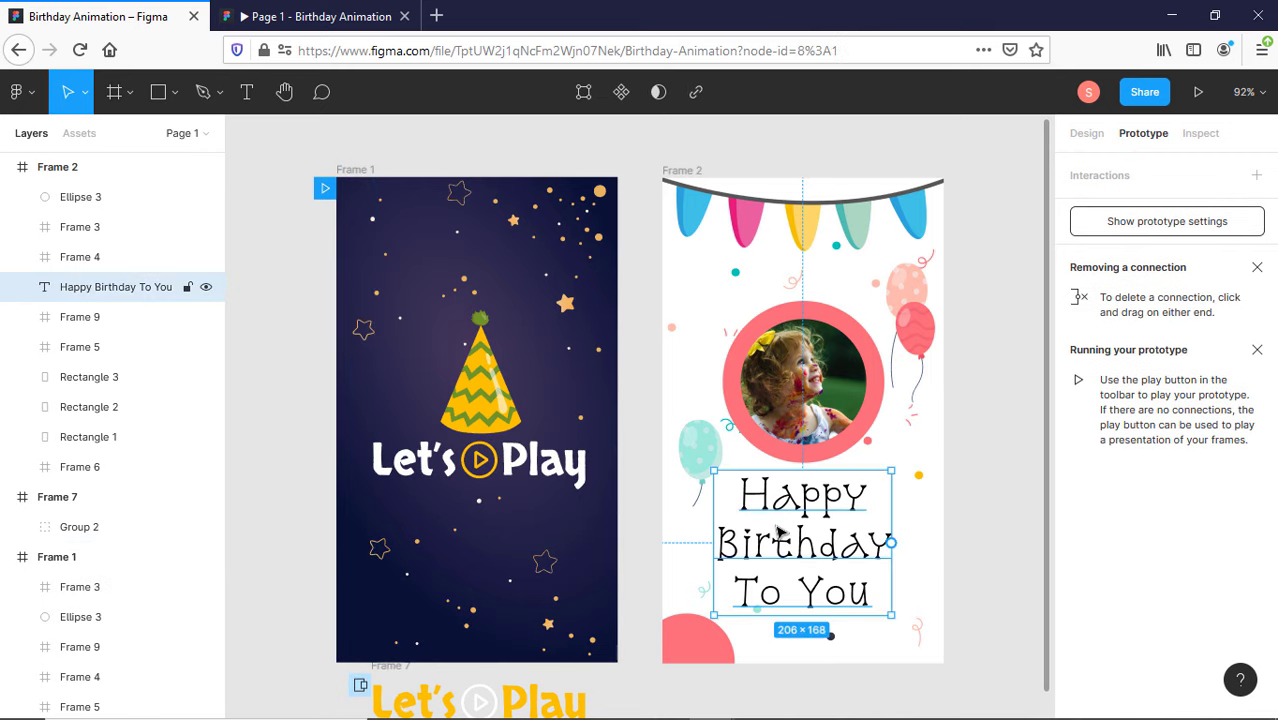
right_click(779, 533)
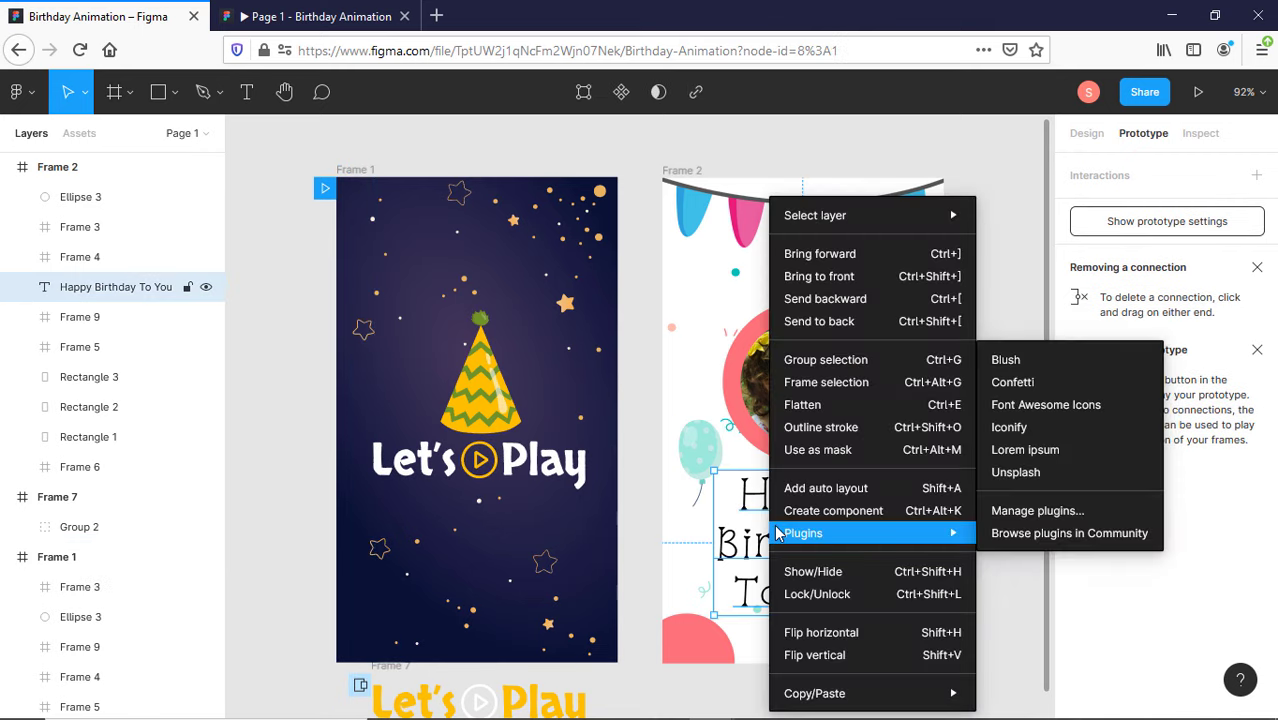
left_click(866, 385)
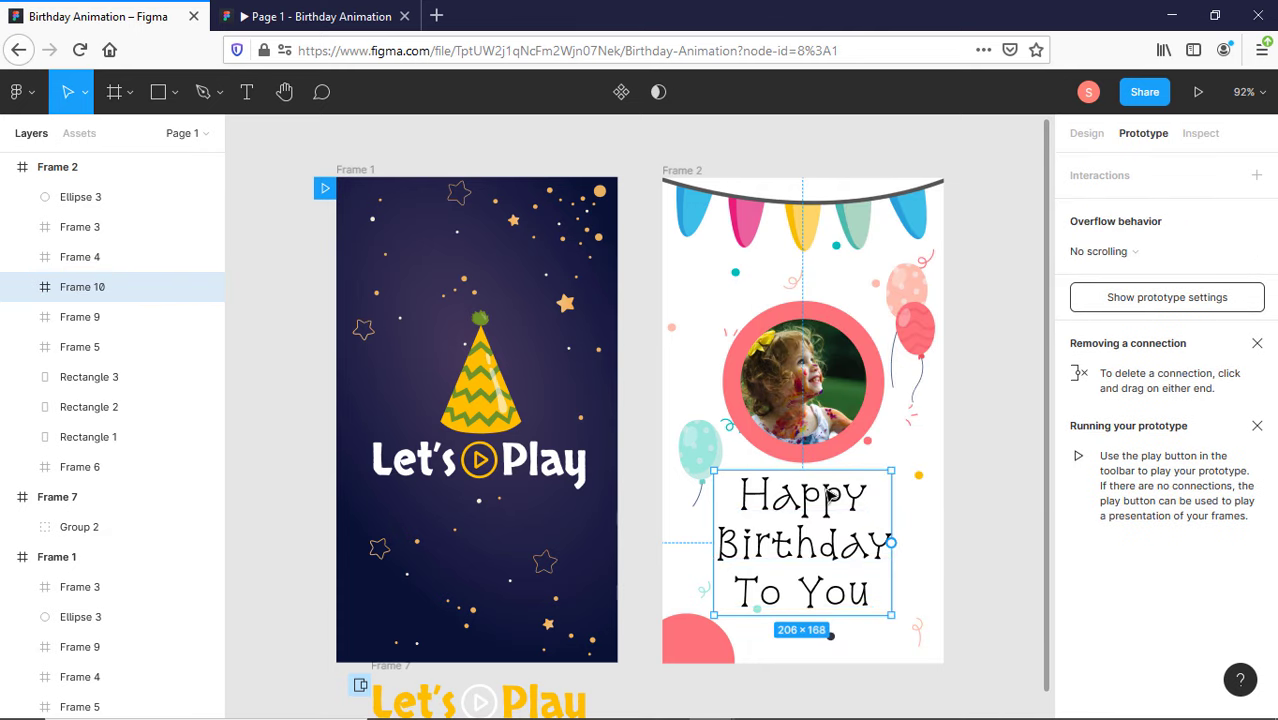
- Paste Frame 10 into the Let's Play frame and move it below the bottom edge
left_click(372, 174)
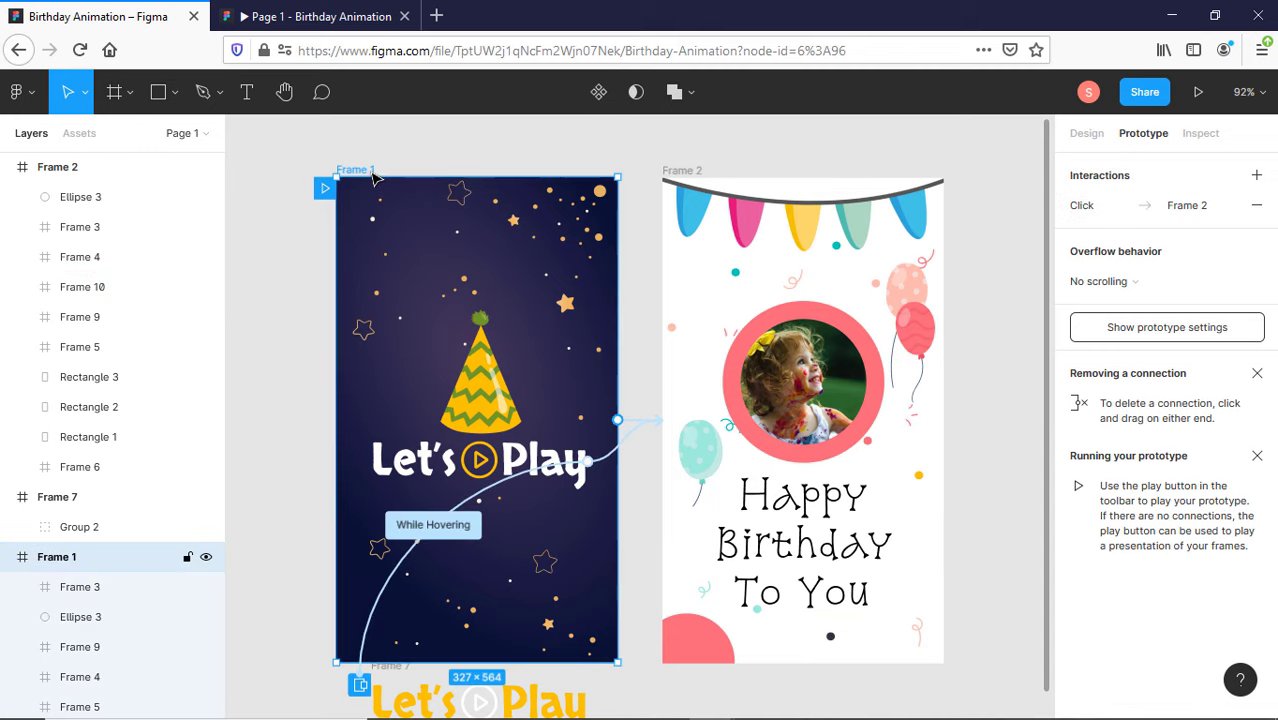
key("ctrl+v")
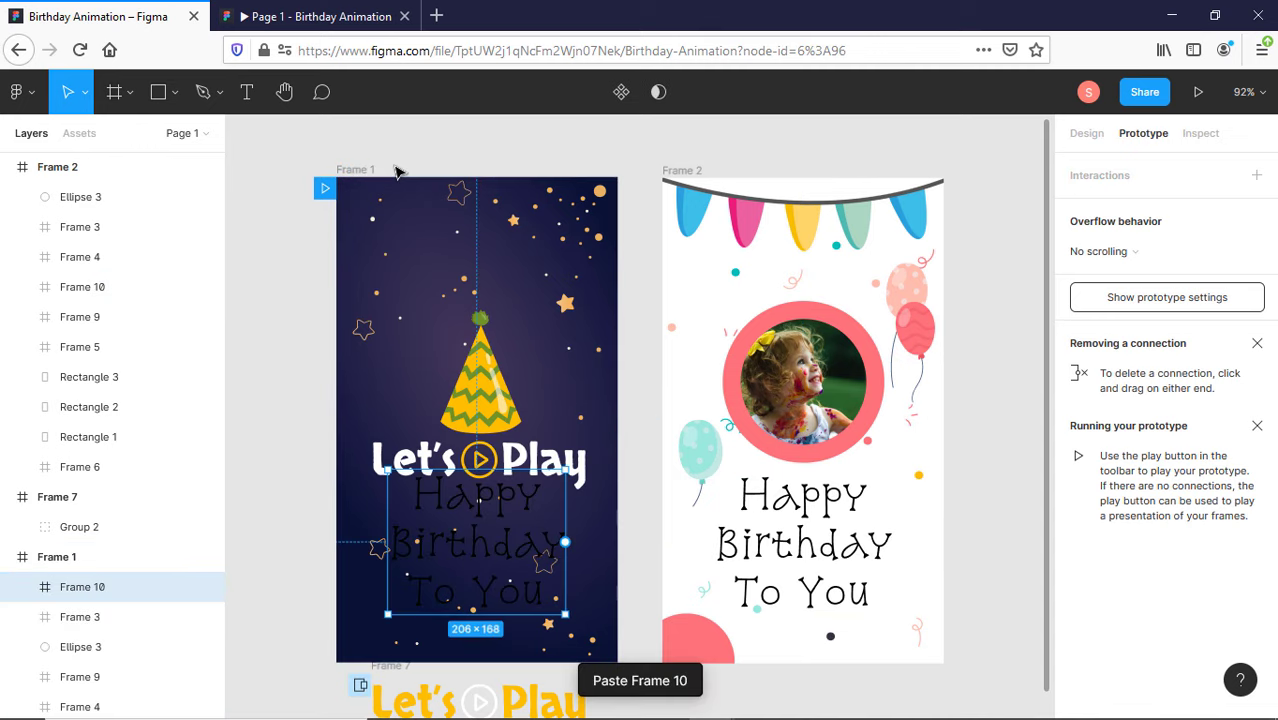
key("Down")
key("Down")
key("Down")
key("Down")
key("Down")
key("Down")
key("Down")
key("Down")
key("Down")
key("Down")
key("Down")
key("Down")
key("Down")
key("Down")
key("Down")
key("Down")
key("Down")
key("Down")
key("Down")
key("Down")
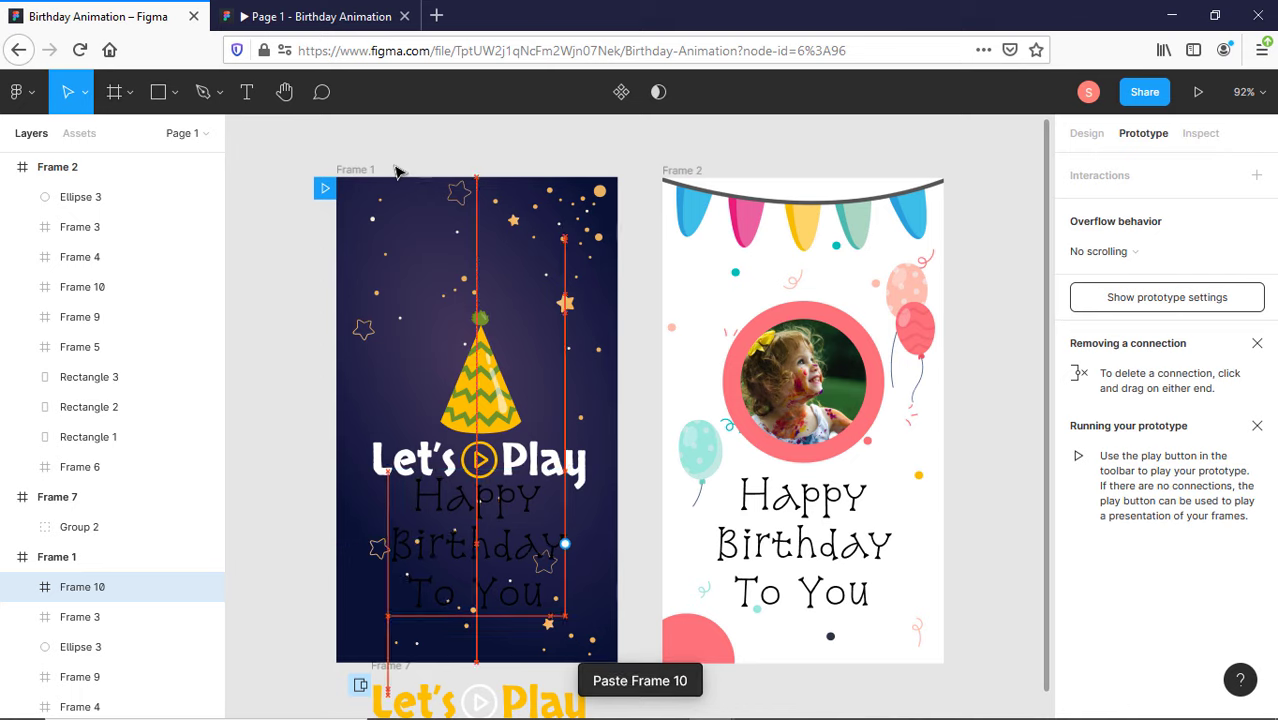
key("Down")
key("Down")
key("Down")
key("Down")
key("Down")
key("Down")
key("Down")
key("Down")
key("Down")
key("Down")
key("Down")
key("Down")
key("Down")
key("Down")
key("Down")
key("Down")
key("Down")
key("Down")
key("Down")
key("Down")
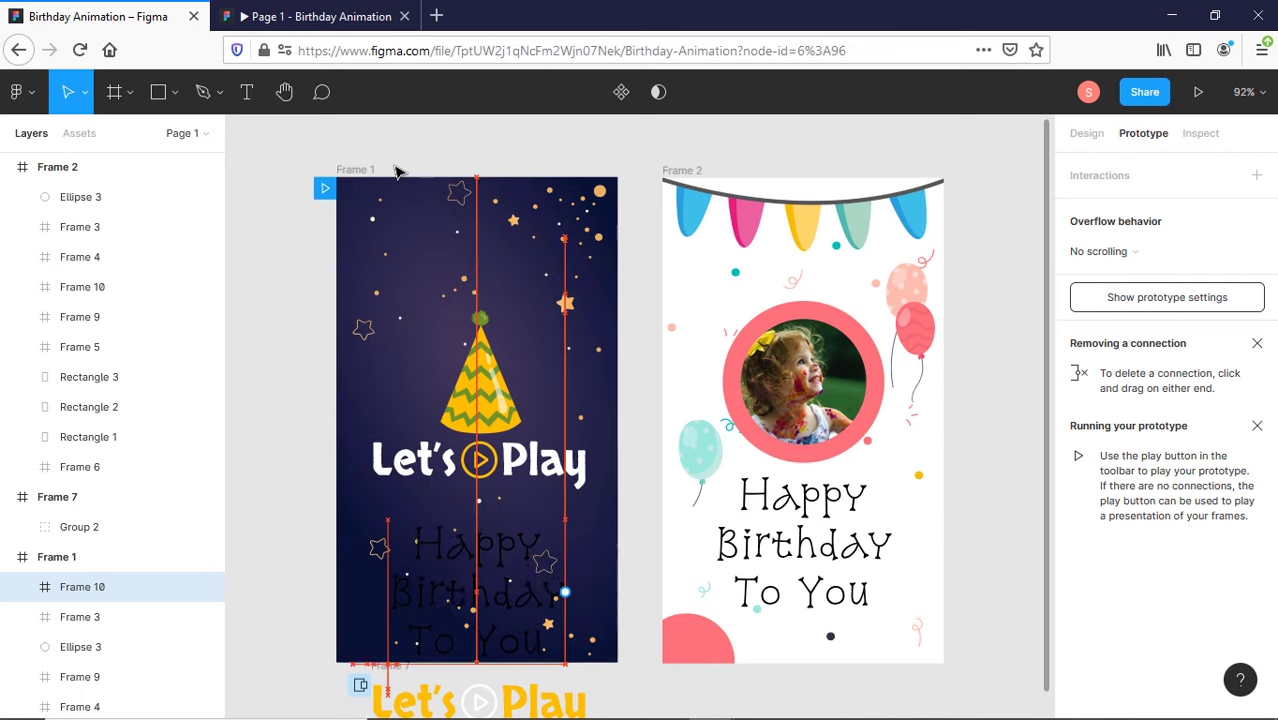
key("Down")
key("Down")
key("Down")
key("Down")
key("Down")
key("Down")
key("Down")
key("Down")
key("Down")
key("Down")
key("Down")
key("Down")
key("Down")
key("Down")
key("Down")
key("Down")
key("Down")
key("Down")
key("Down")
key("Down")
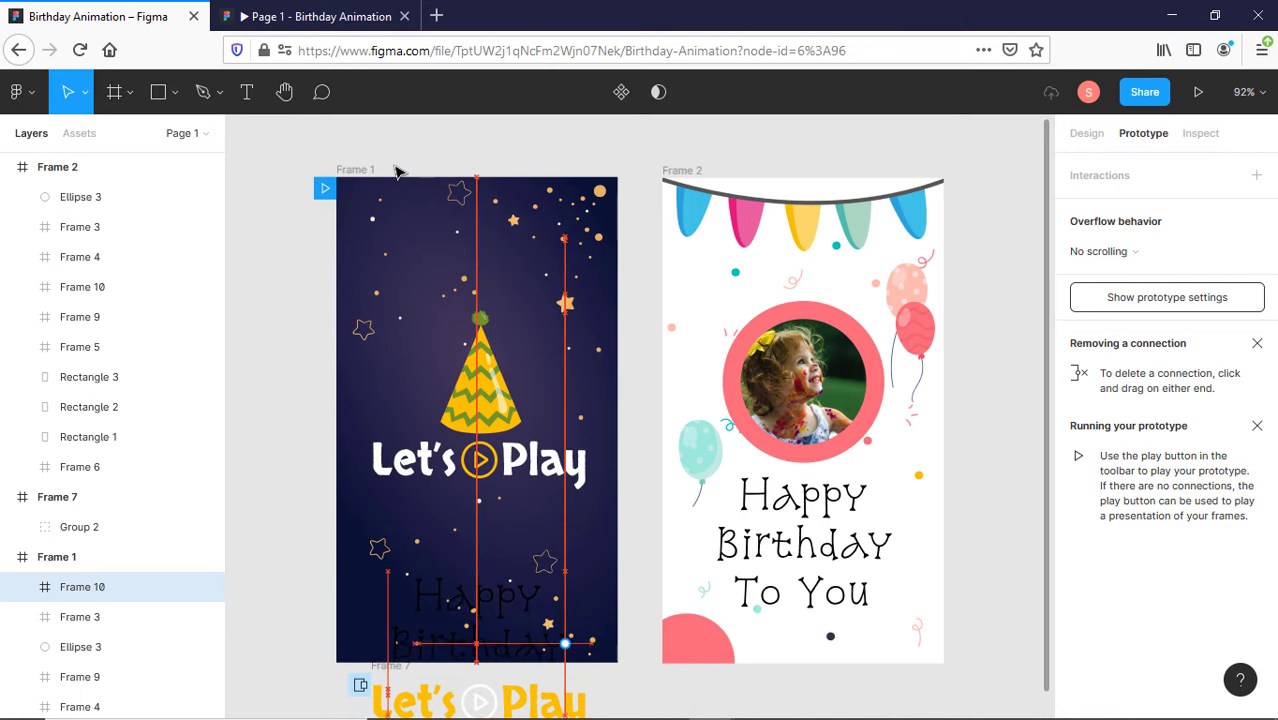
key("Down")
key("Down")
key("Down")
key("Down")
key("Down")
key("Down")
key("Down")
key("Down")
key("Down")
key("Down")
key("Down")
key("Down")
key("Down")
key("Down")
key("Down")
key("Down")
key("Down")
key("Down")
key("Down")
key("Down")
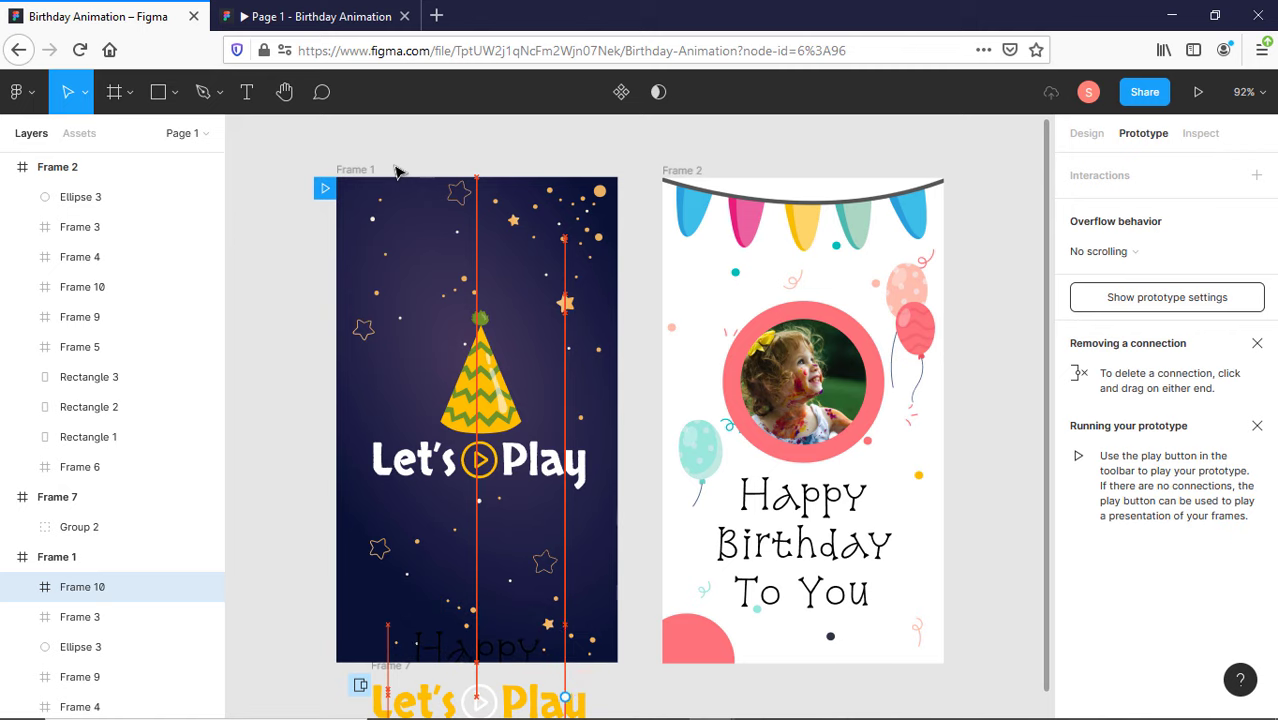
key("Down")
key("Down")
key("Down")
key("Down")
key("Down")
key("Down")
key("Down")
key("Down")
key("Down")
key("Down")
key("Down")
key("Down")
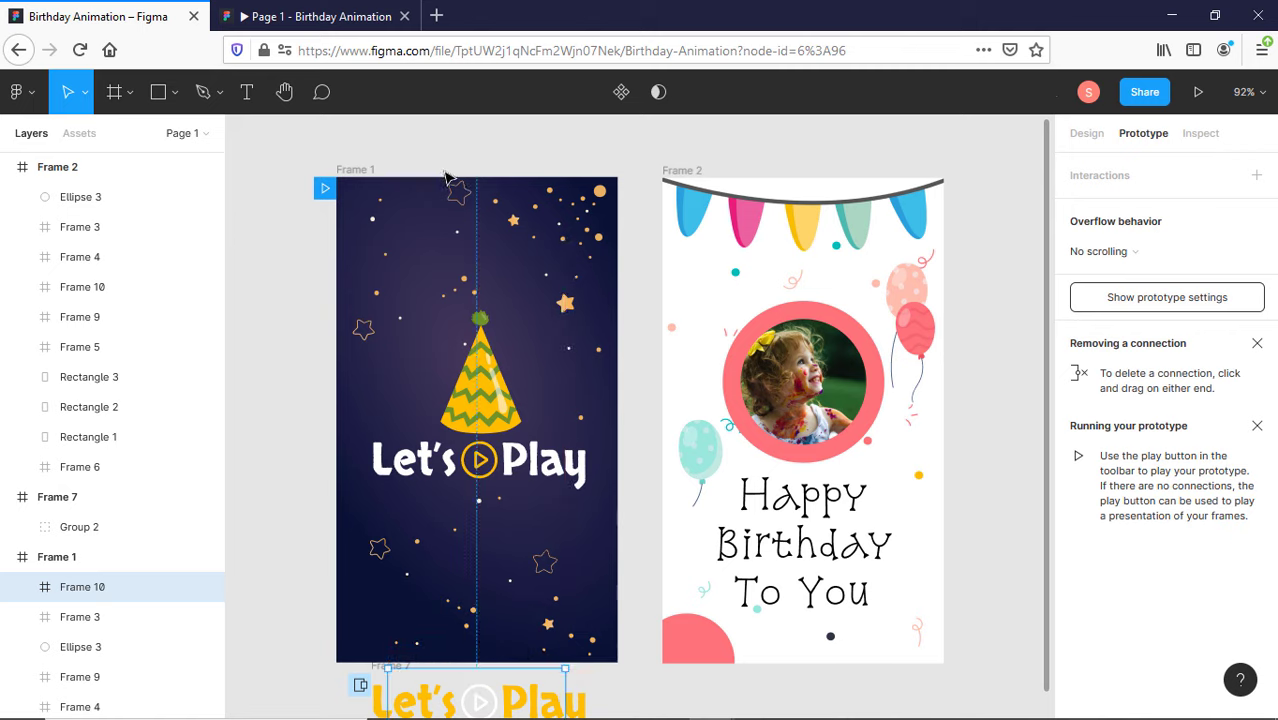
left_click(328, 14)
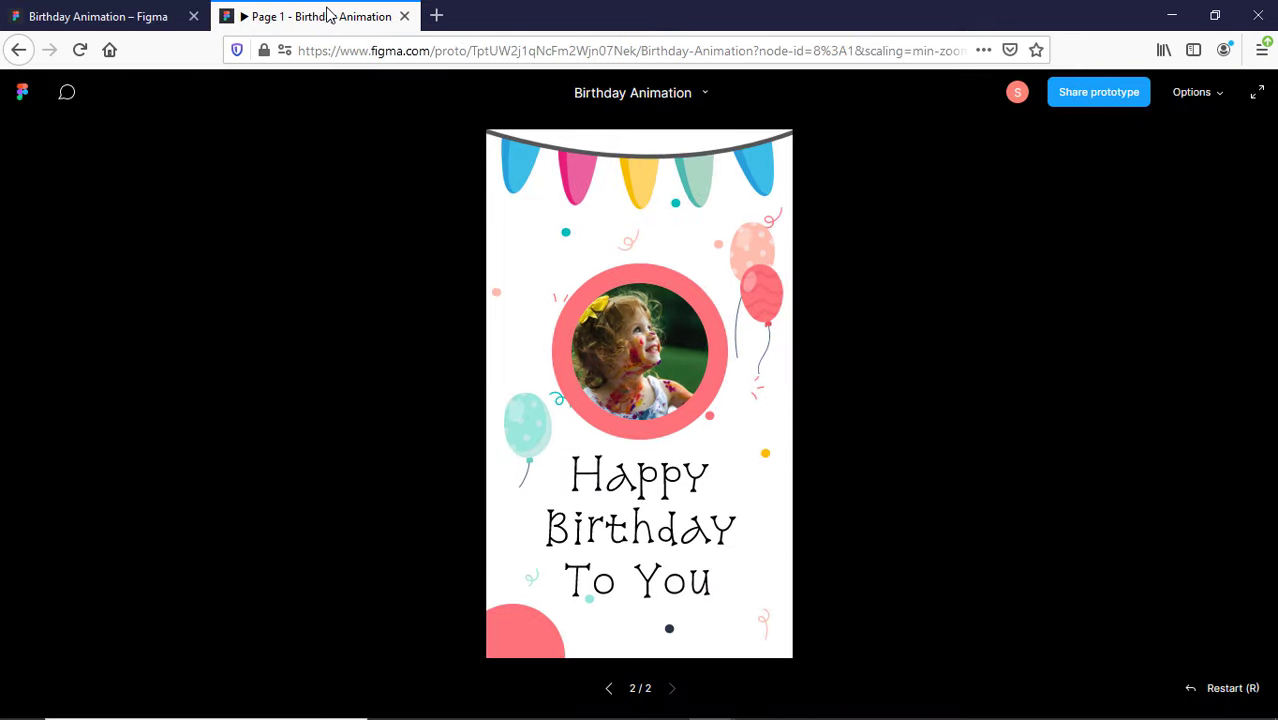
left_click(1228, 688)
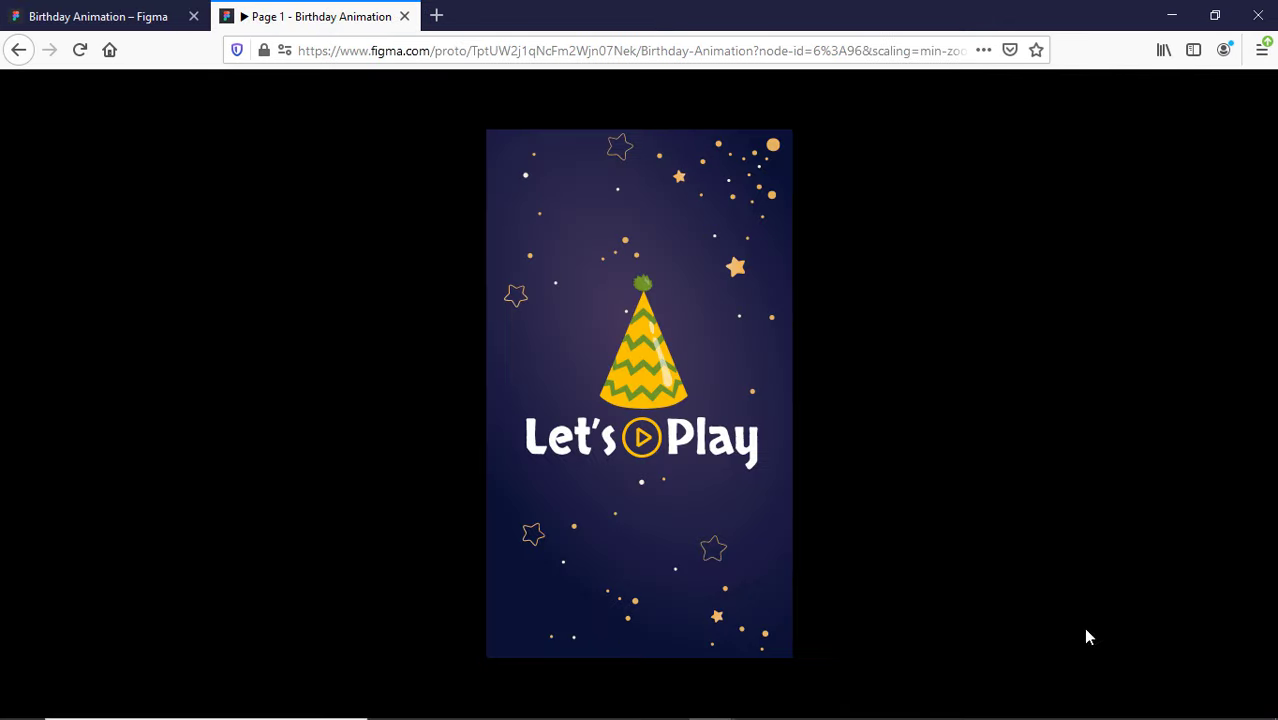
left_click(733, 458)
left_click(756, 458)
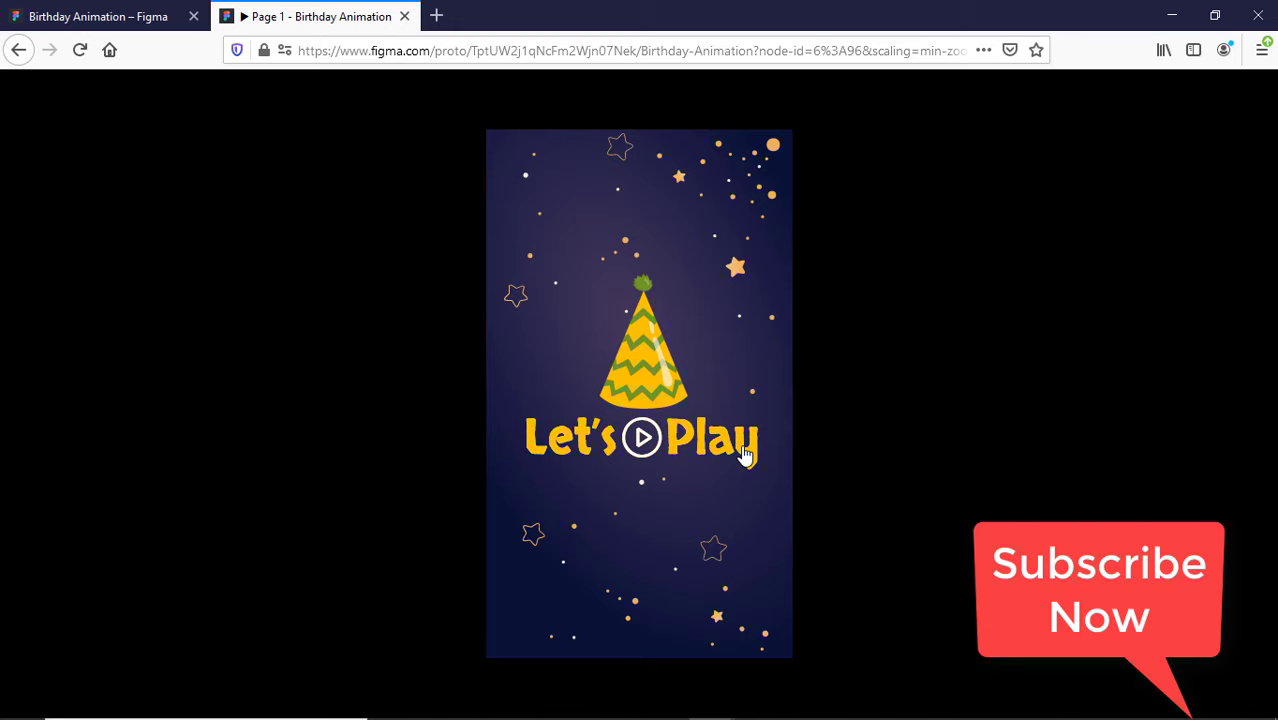
left_click(745, 455)
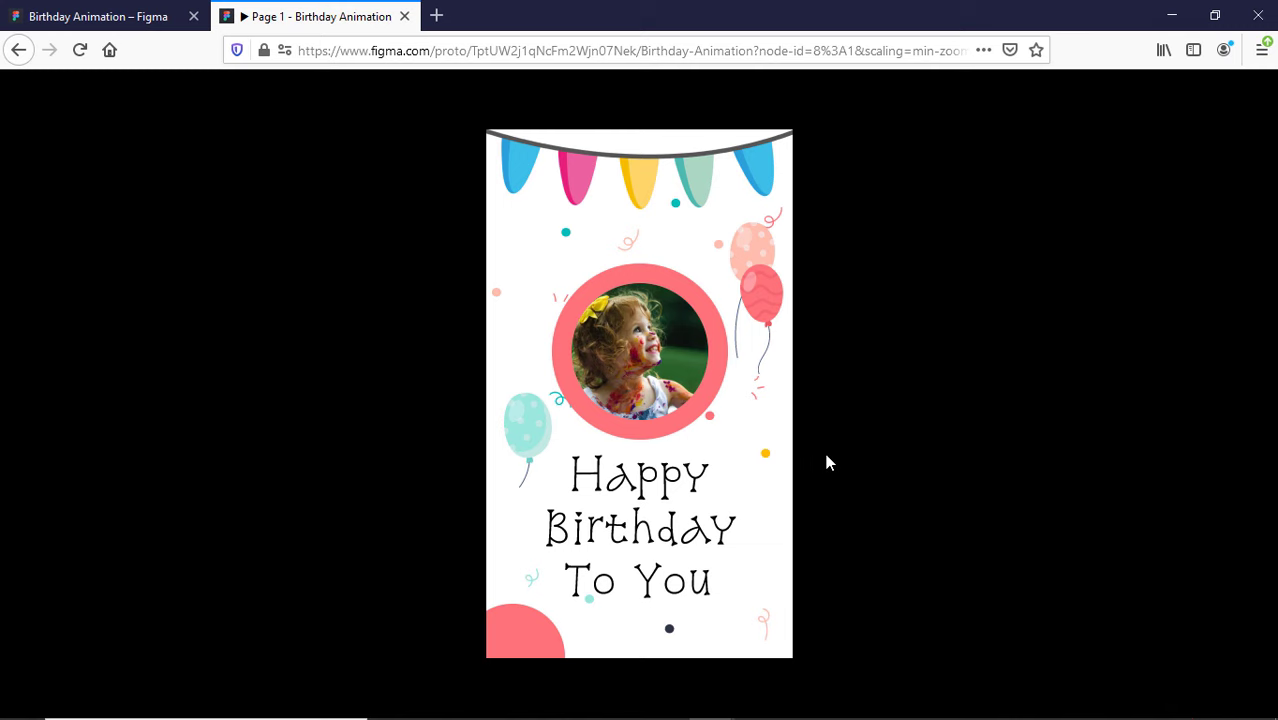
- Set Frame 7's Click → Frame 2 Smart animate duration to 800ms
left_click(117, 14)
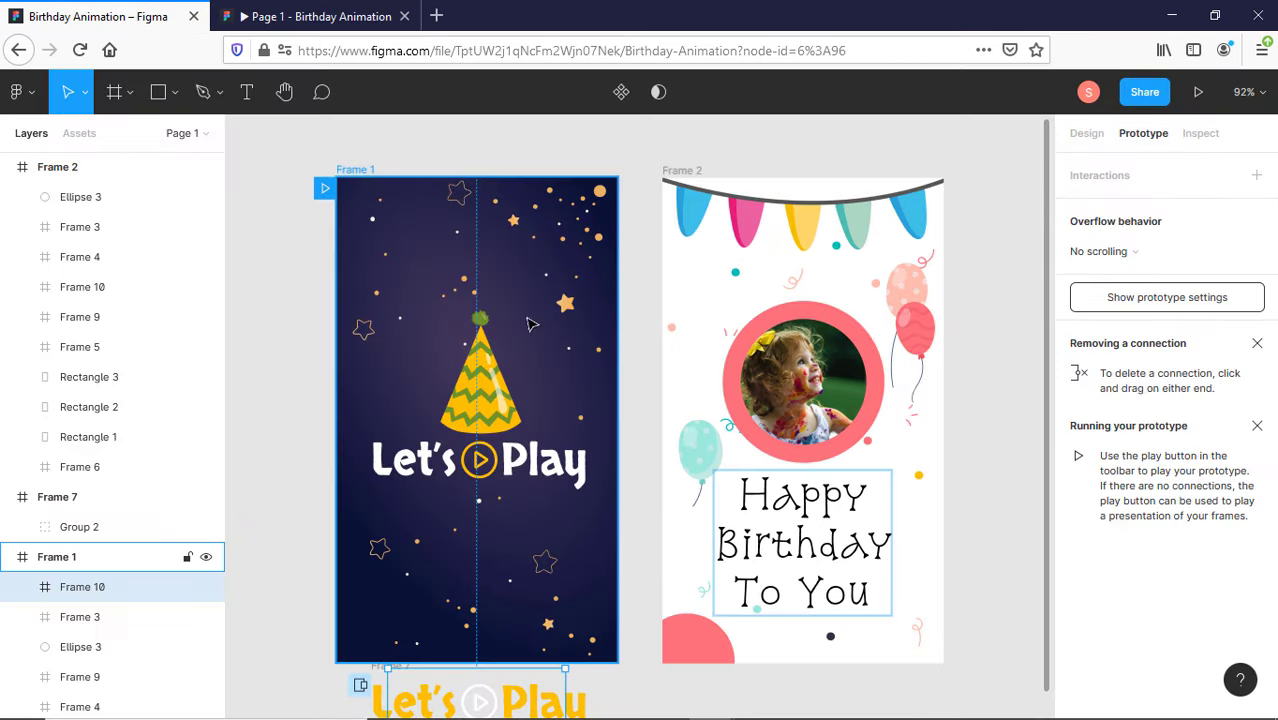
scroll(636, 638, "down", 2)
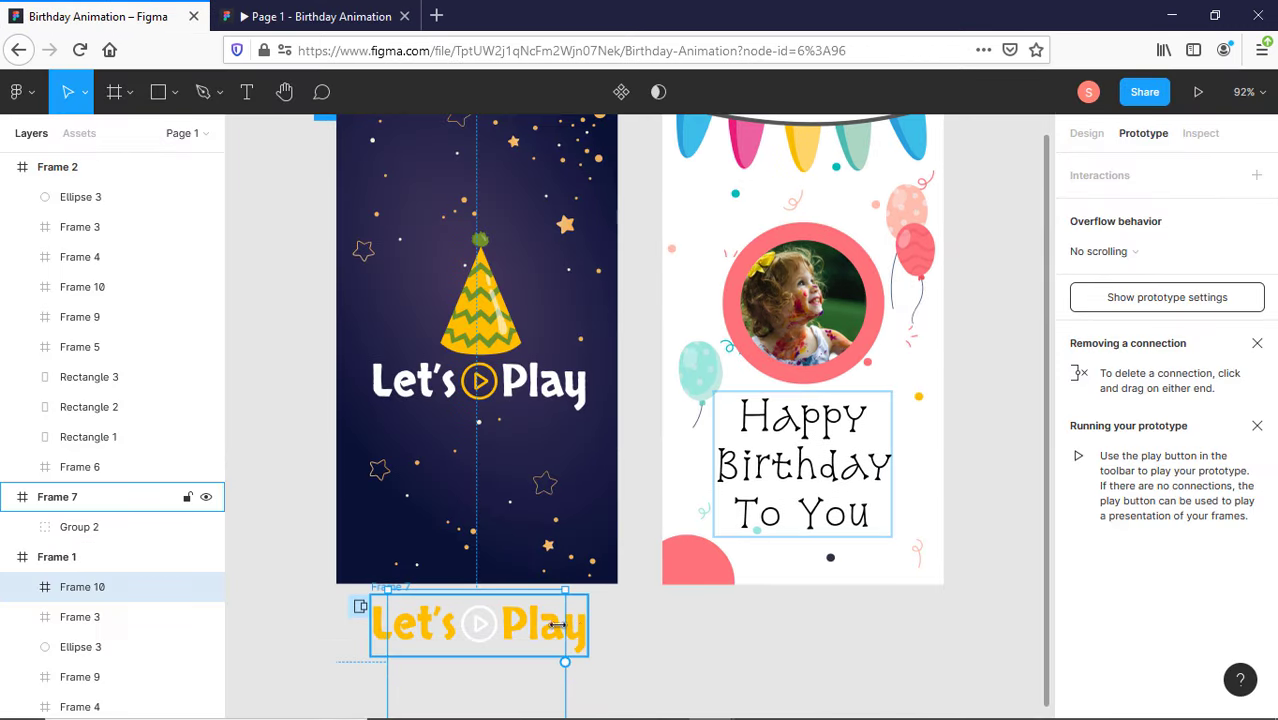
left_click(571, 622)
left_click(638, 628)
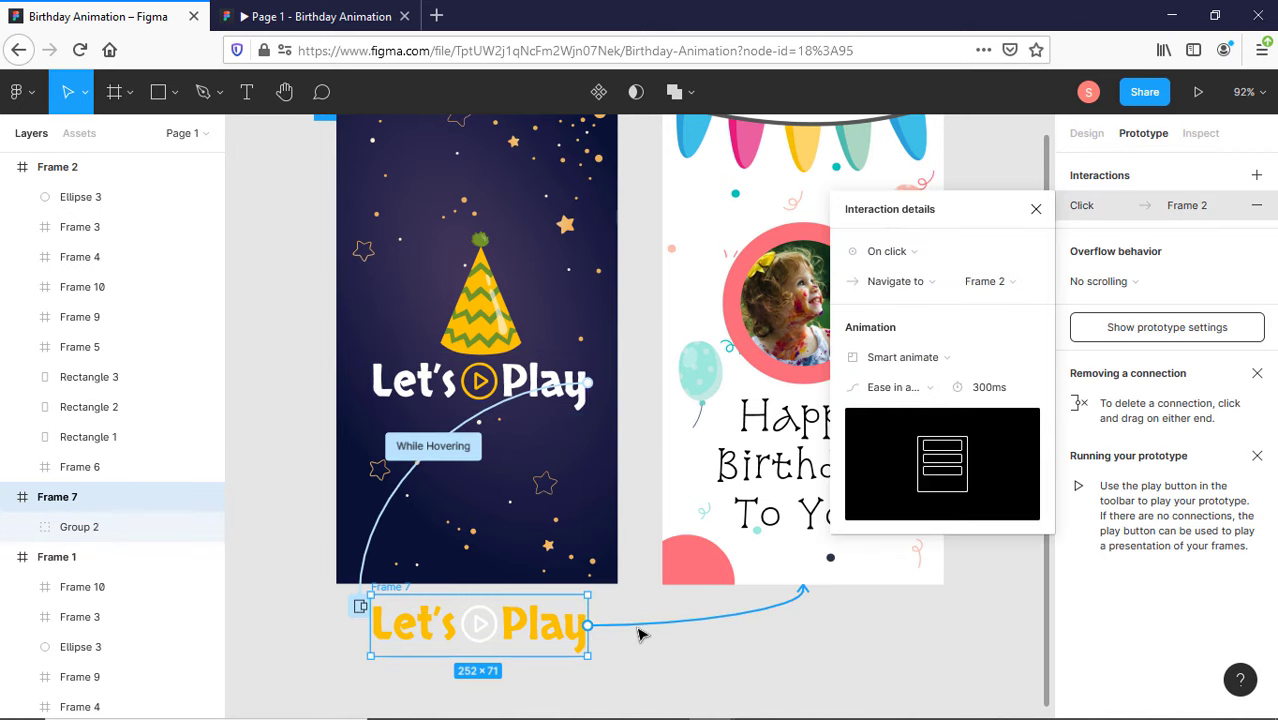
left_click(978, 395)
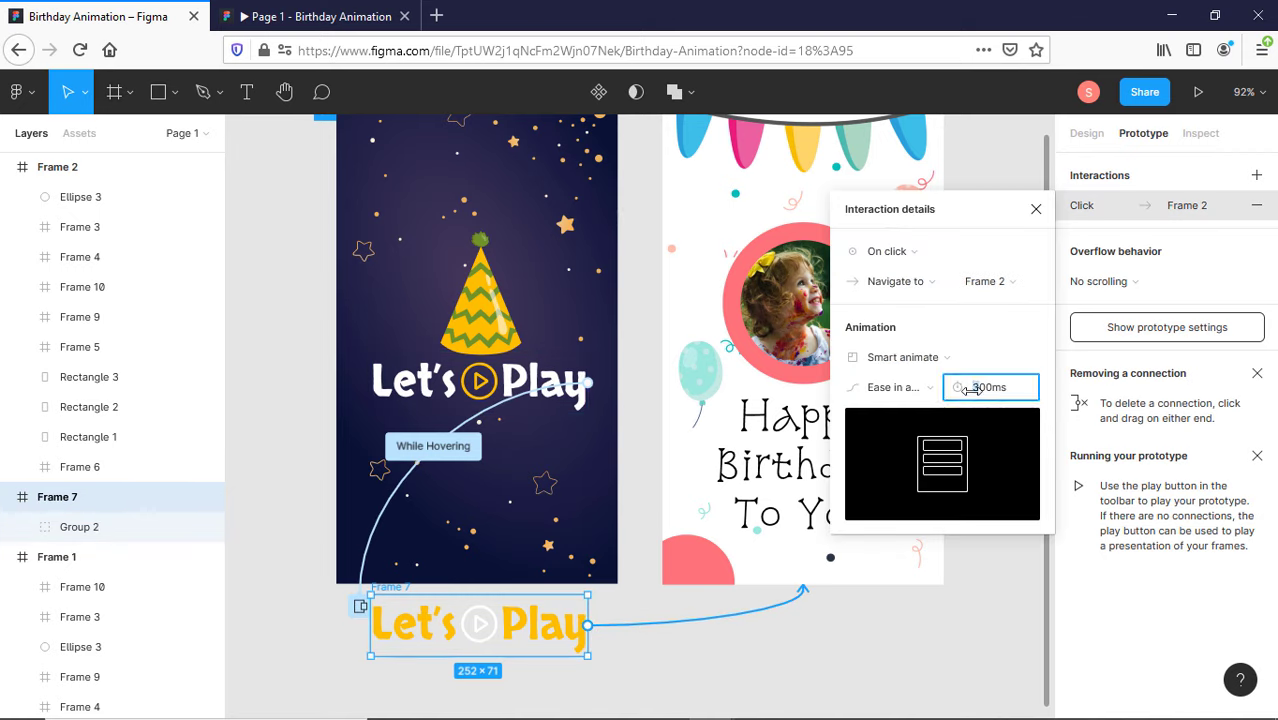
type("8")
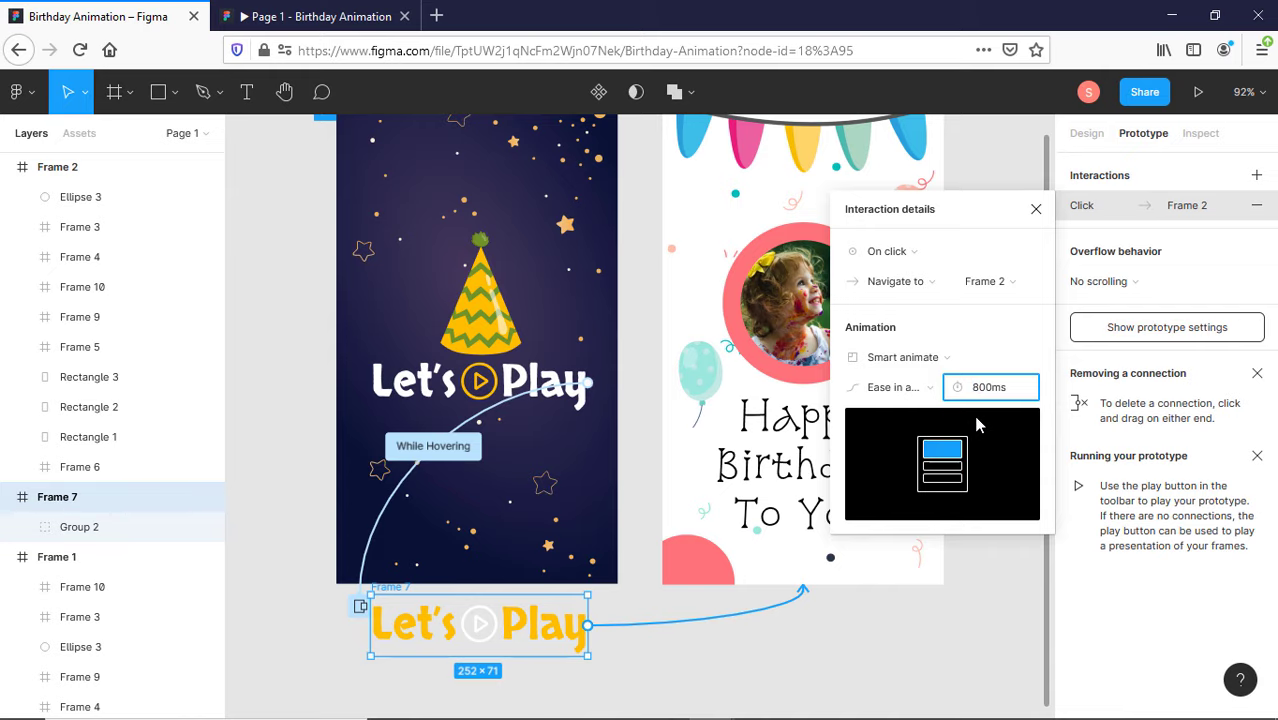
left_click(887, 611)
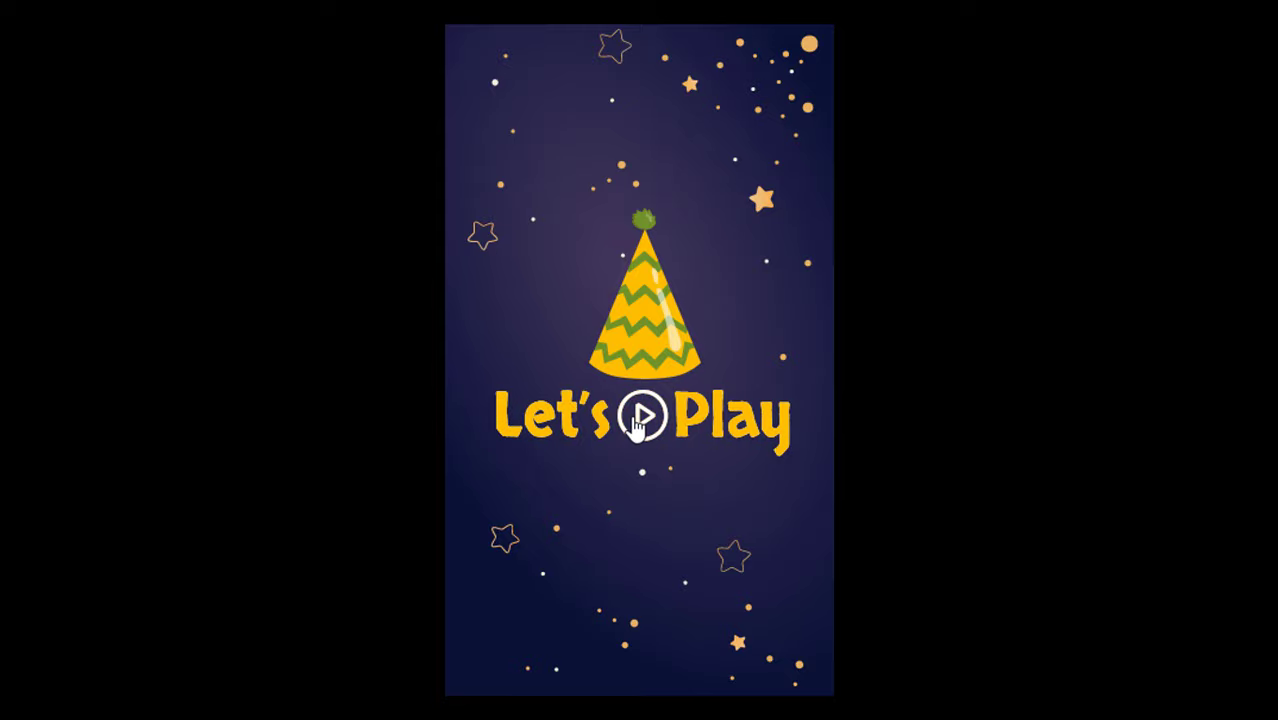